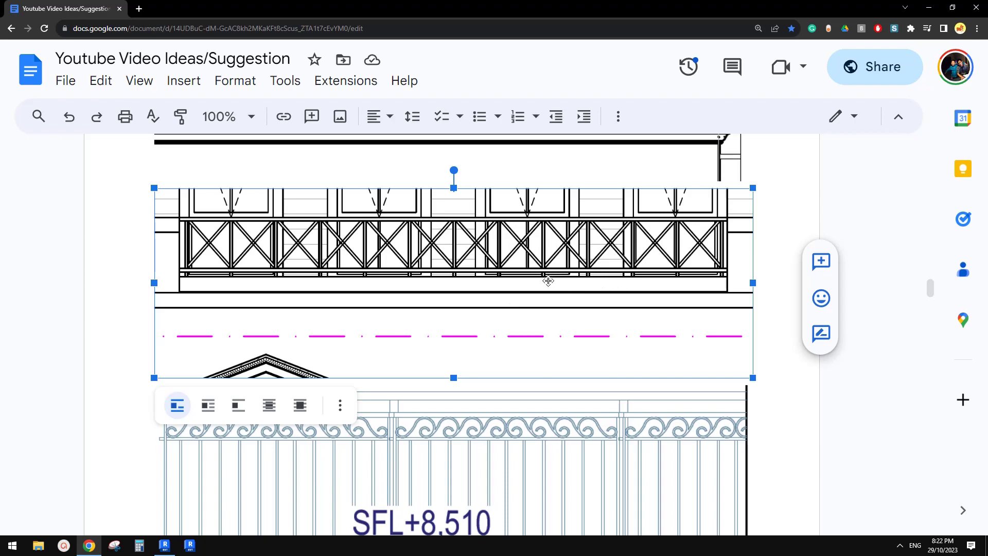
Capture a Snipping Tool snip of the X-braced railing area
scroll(503, 364, "down", 5)
scroll(507, 366, "up", 8)
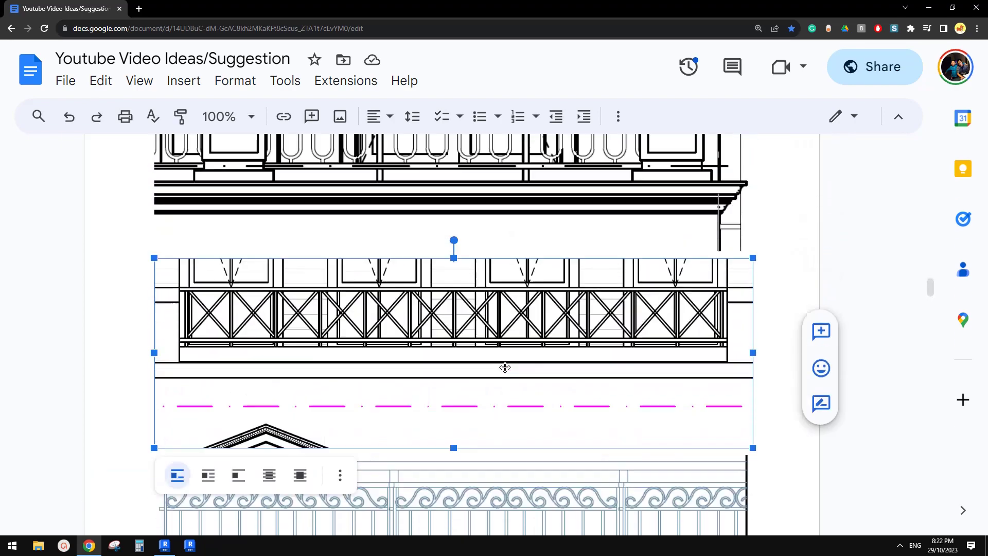
scroll(509, 368, "down", 3)
scroll(509, 368, "up", 5)
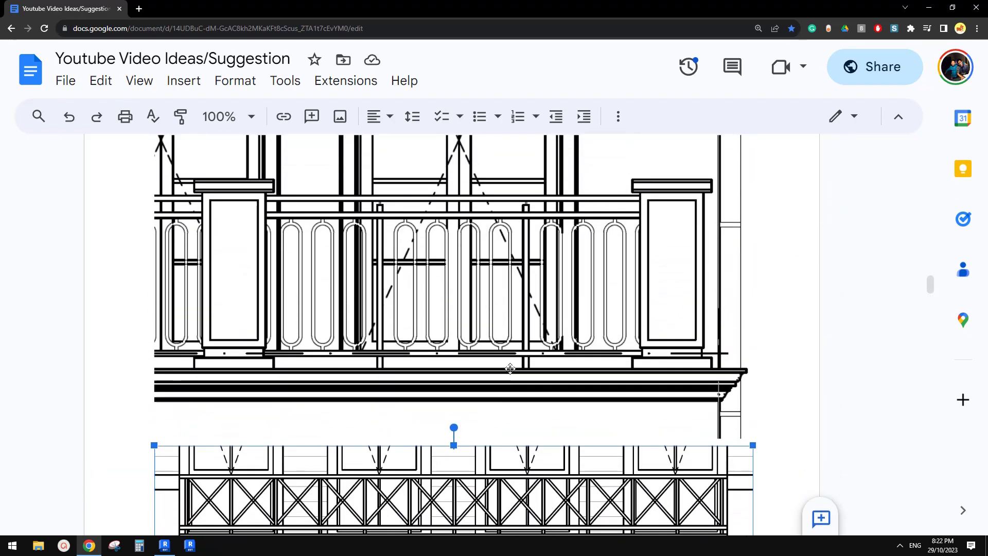
scroll(505, 297, "up", 10)
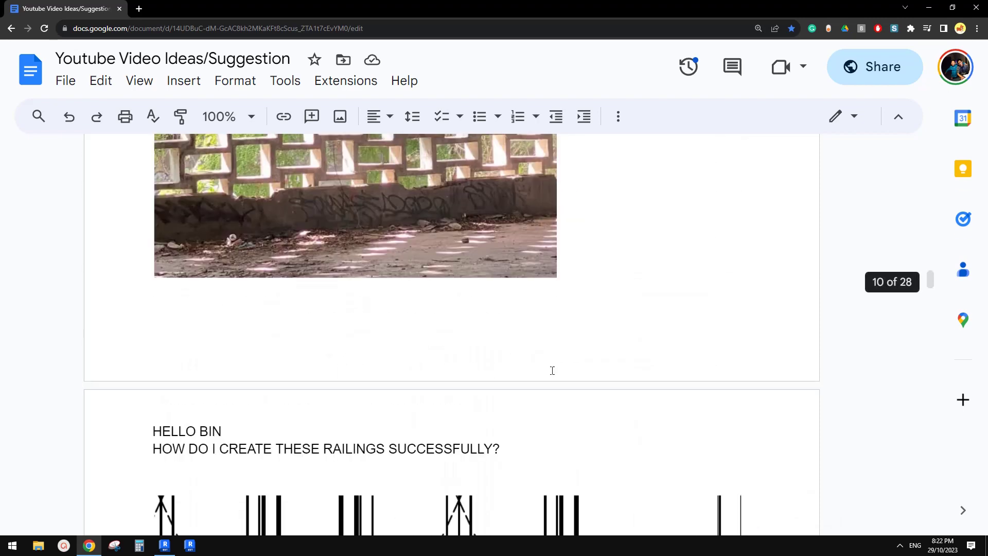
scroll(553, 369, "down", 15)
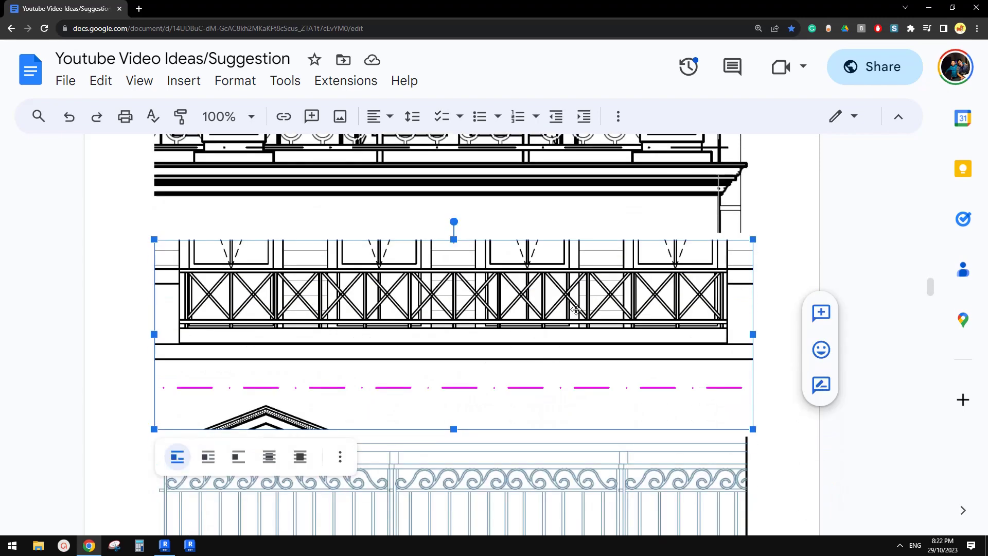
scroll(507, 319, "down", 2)
scroll(547, 225, "up", 1)
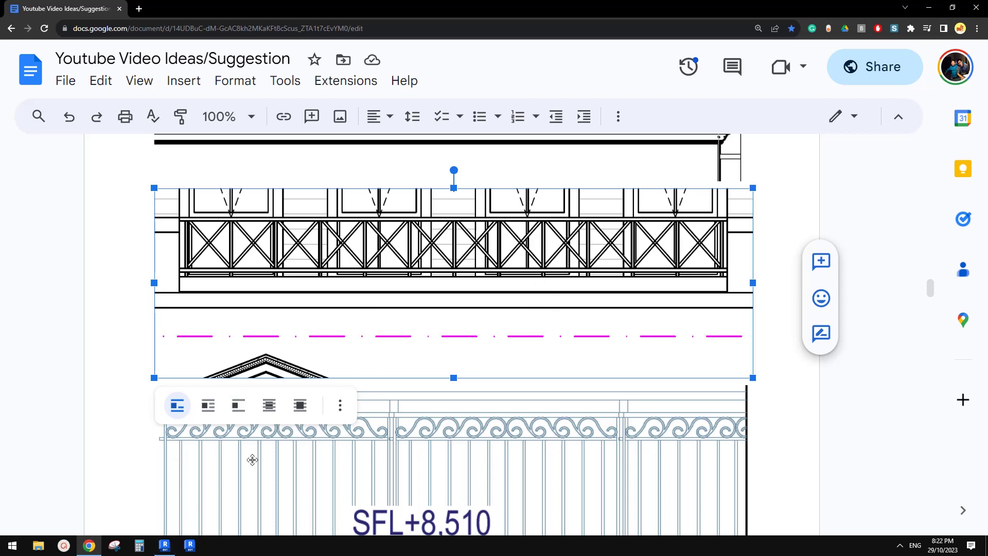
key("super+4")
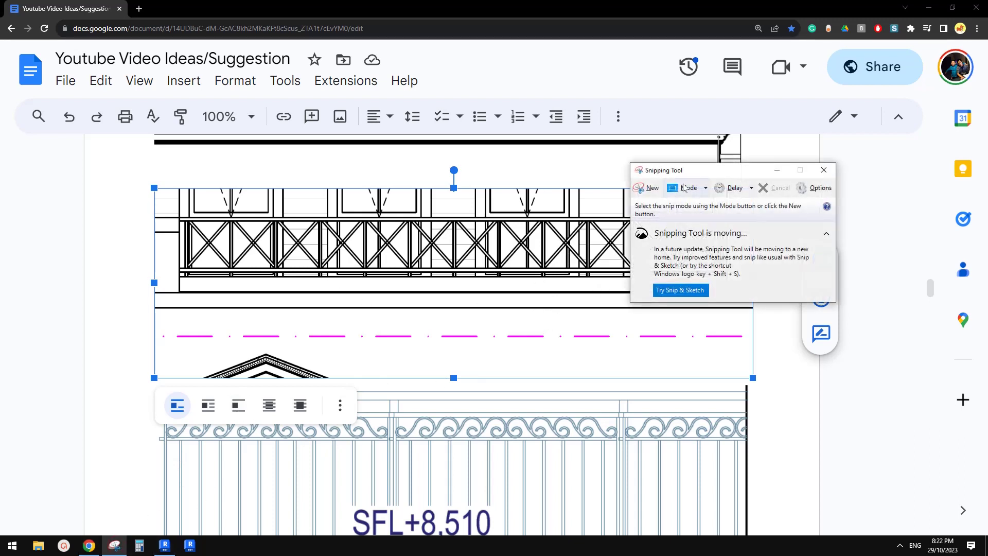
left_click_drag(711, 168, 769, 272)
left_click(715, 288)
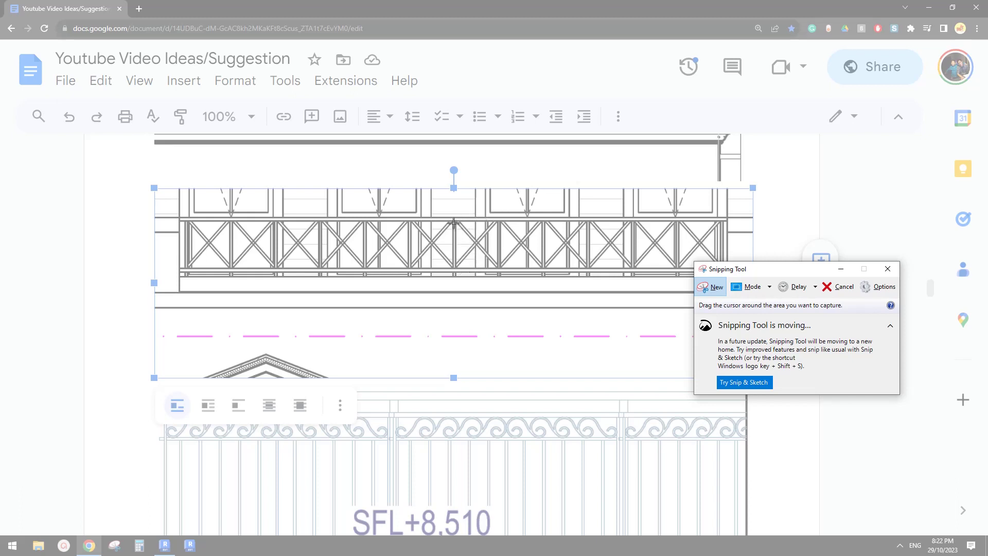
left_click_drag(385, 150, 629, 310)
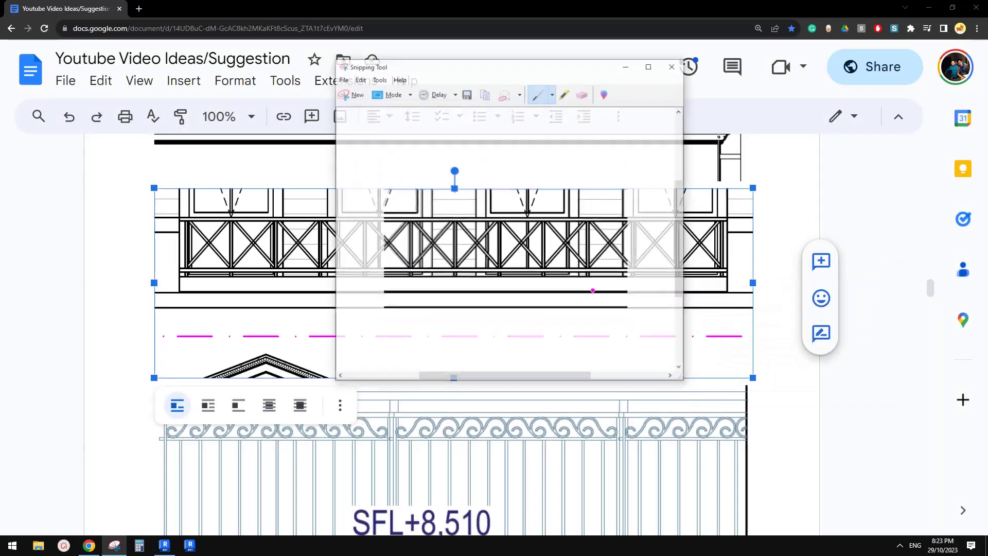
Mark the snip with an X over one bay, vertical strokes, and top and bottom rail lines
left_click_drag(469, 236, 498, 267)
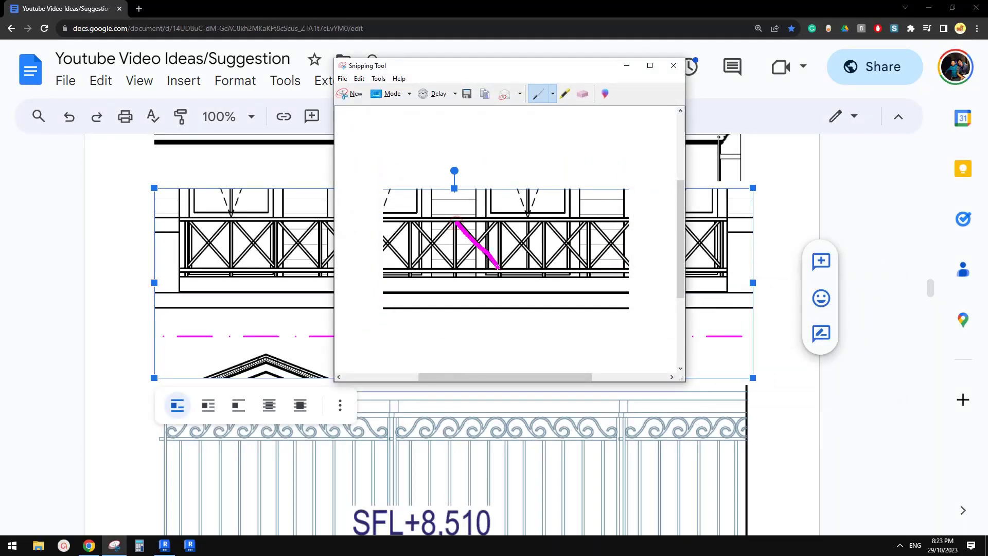
left_click_drag(496, 224, 466, 255)
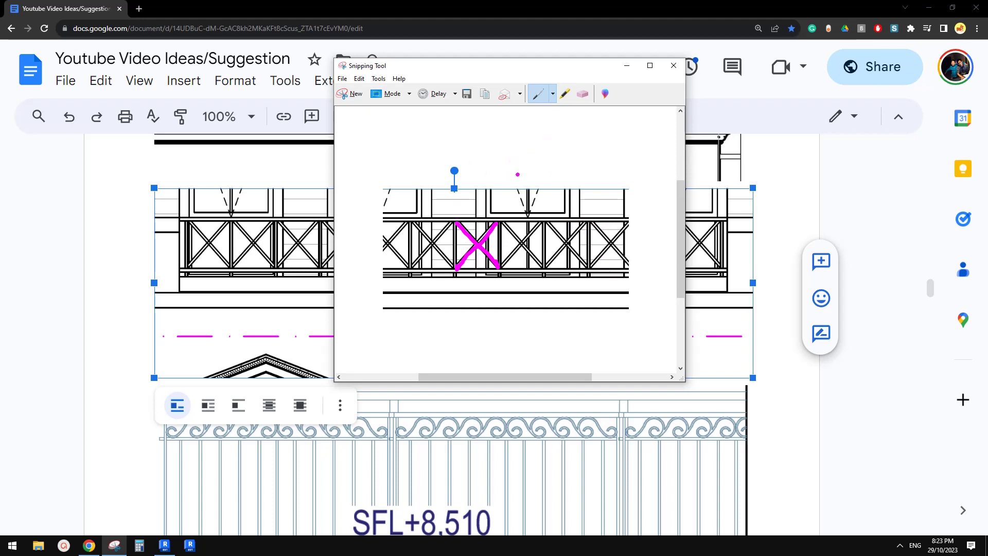
mouse_move(487, 174)
left_mouse_down()
mouse_move(552, 115)
mouse_move(513, 183)
mouse_move(532, 183)
mouse_move(516, 159)
mouse_move(539, 174)
left_mouse_up()
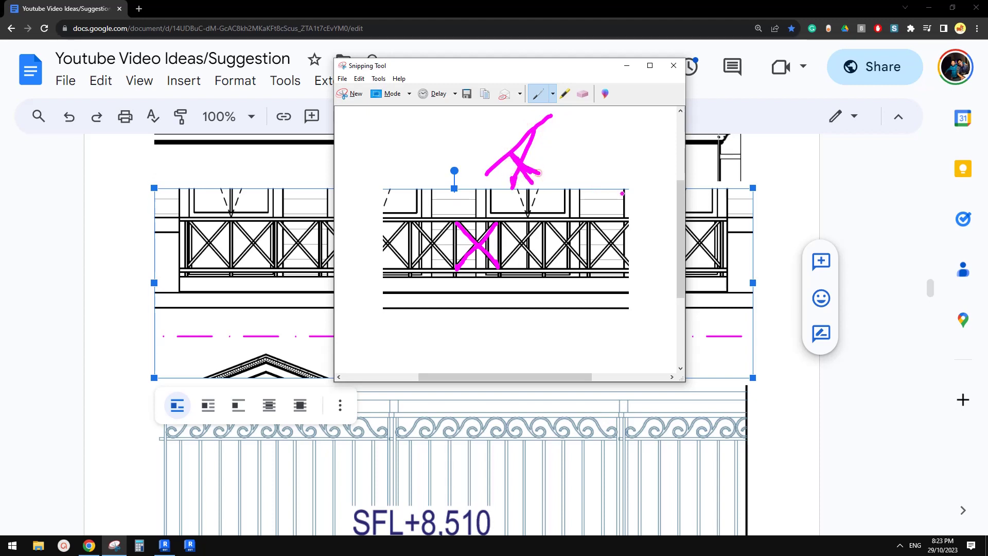
left_click_drag(500, 223, 497, 280)
left_click_drag(455, 234, 455, 270)
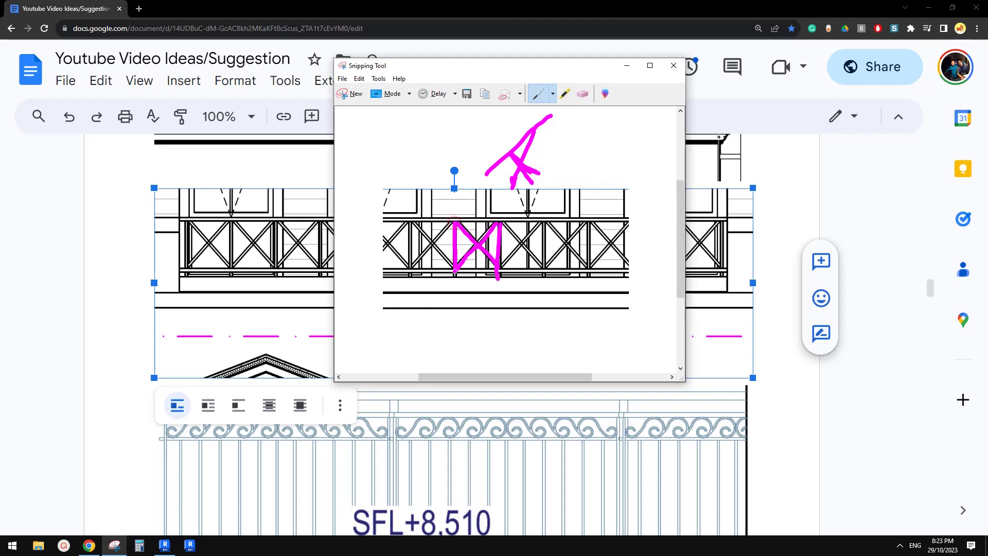
left_click_drag(387, 221, 621, 222)
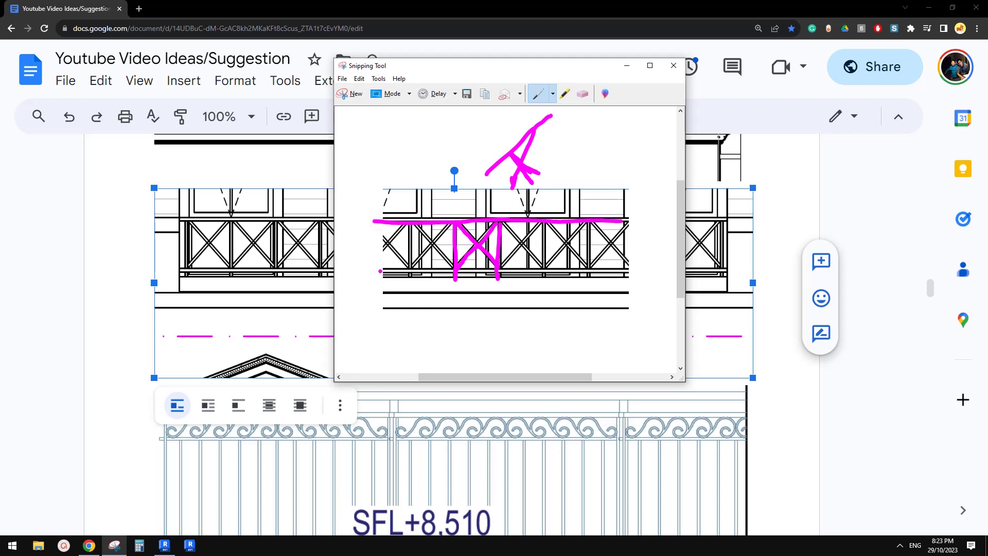
left_click_drag(379, 271, 533, 272)
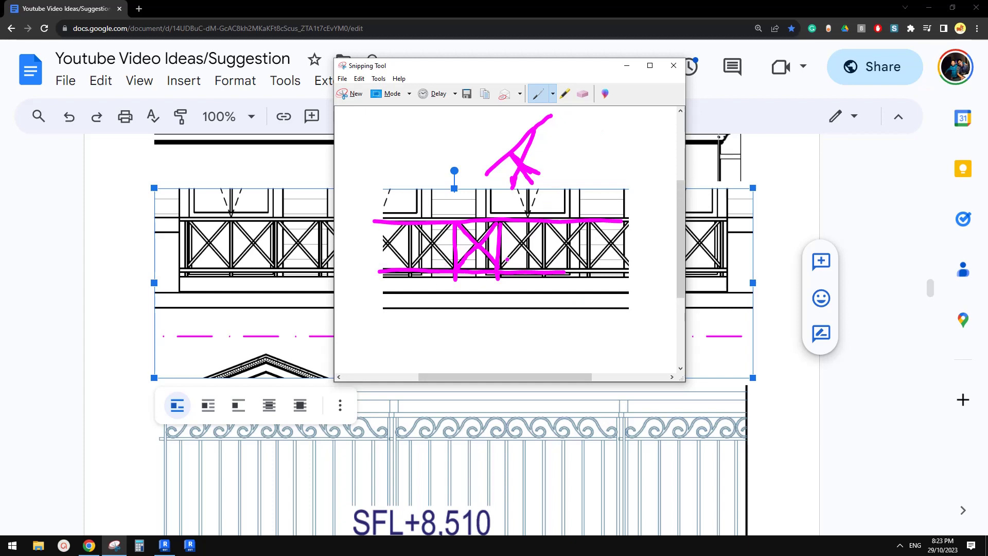
left_click(165, 545)
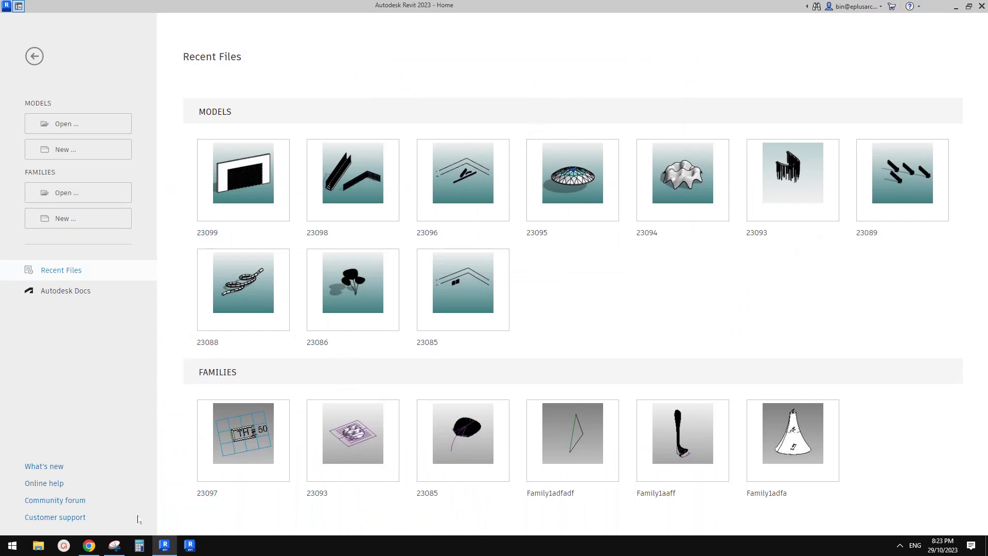
Draw another X over the next railing bay in the snip
left_click(114, 545)
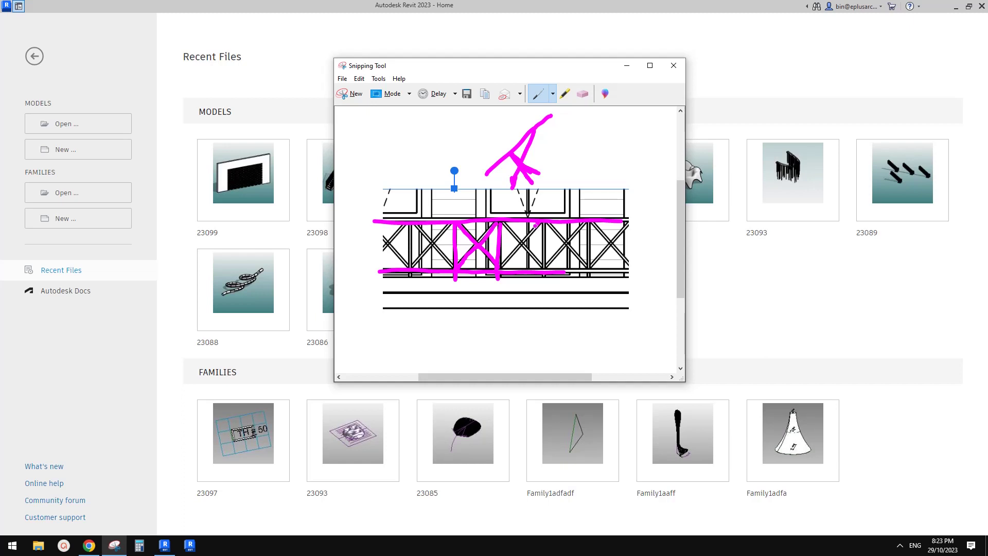
left_click_drag(535, 225, 500, 264)
left_click_drag(501, 224, 537, 272)
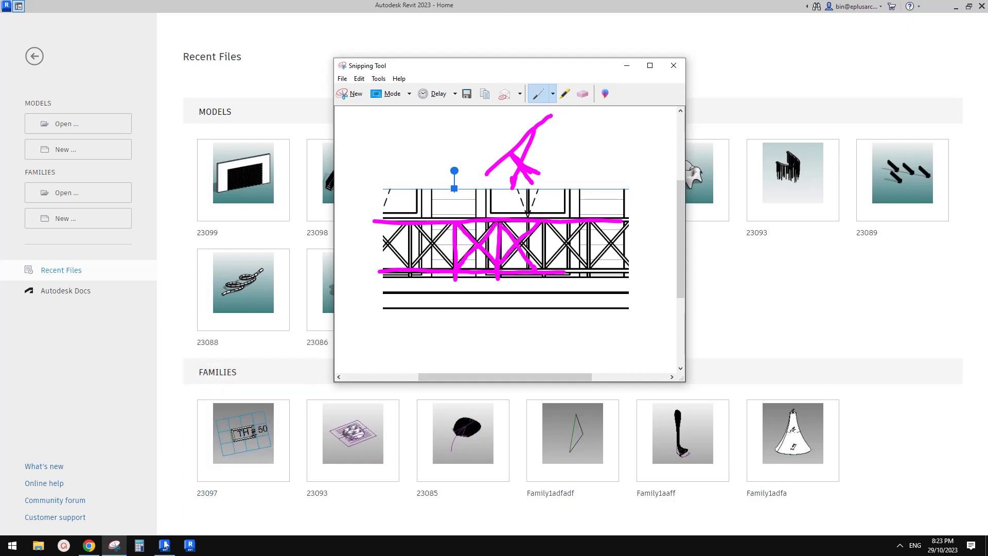
Create a new Revit family from the Metric Baluster-Panel.rft template
left_click(165, 545)
left_click(84, 218)
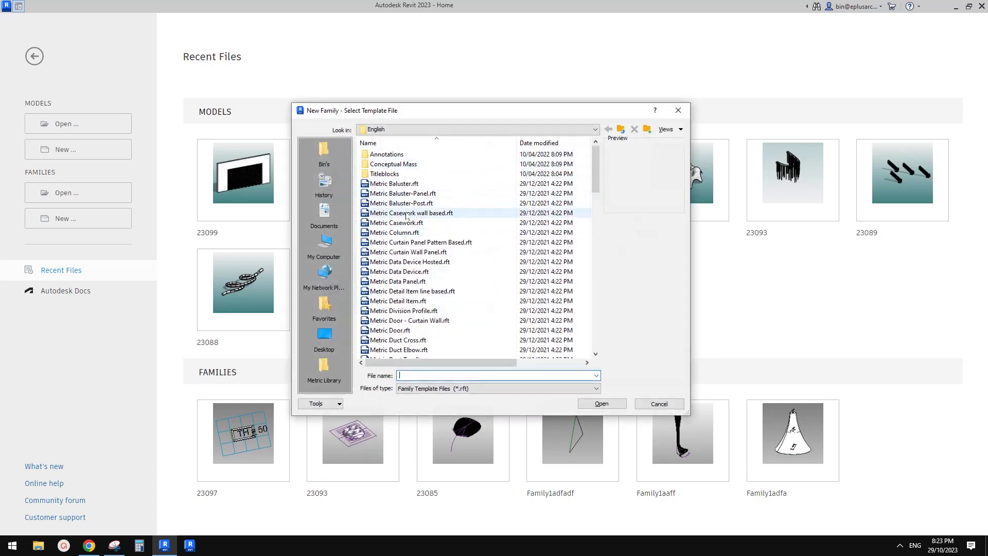
left_click(412, 193)
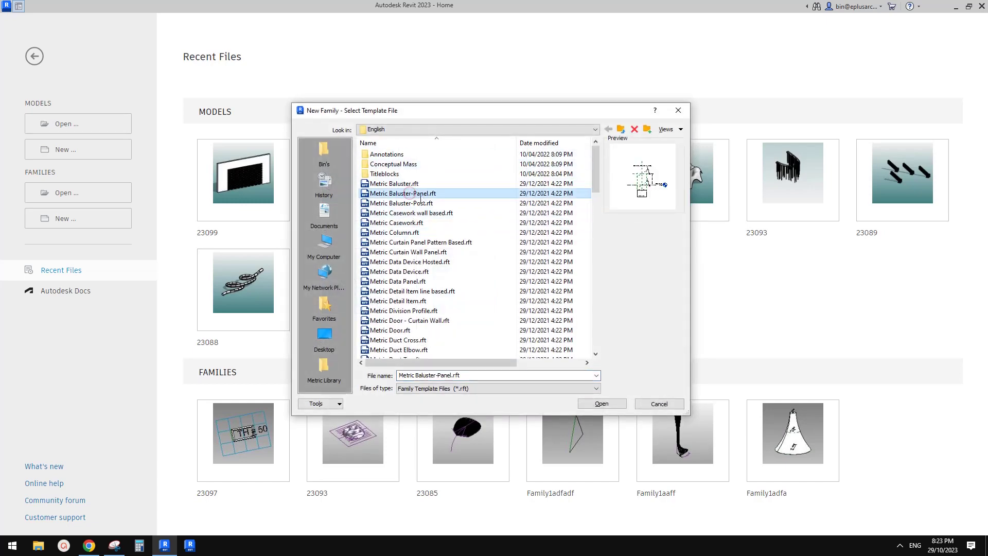
left_click(602, 403)
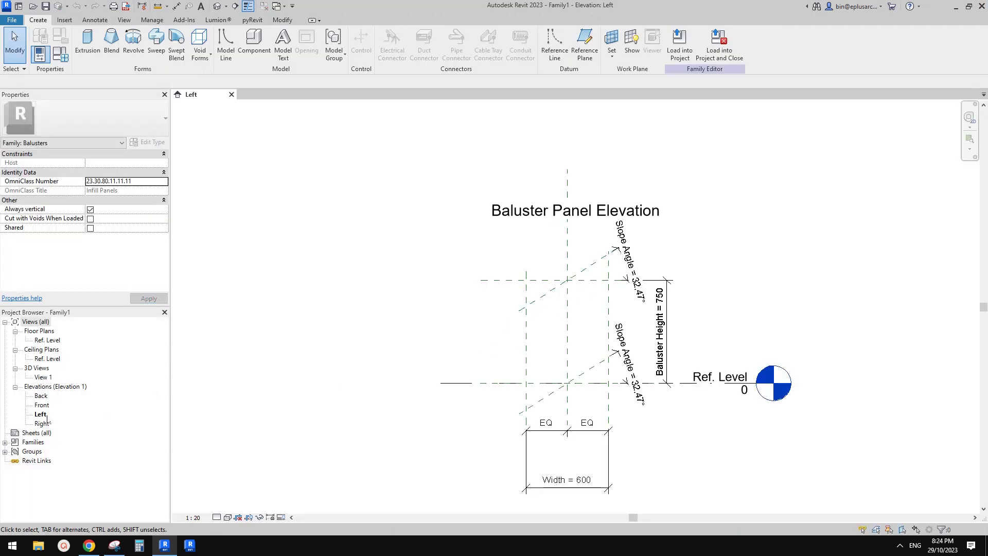
Inspect the Baluster Height 750 and Slope Angle 32.47° reference planes, then open the File menu
scroll(603, 391, "up", 2)
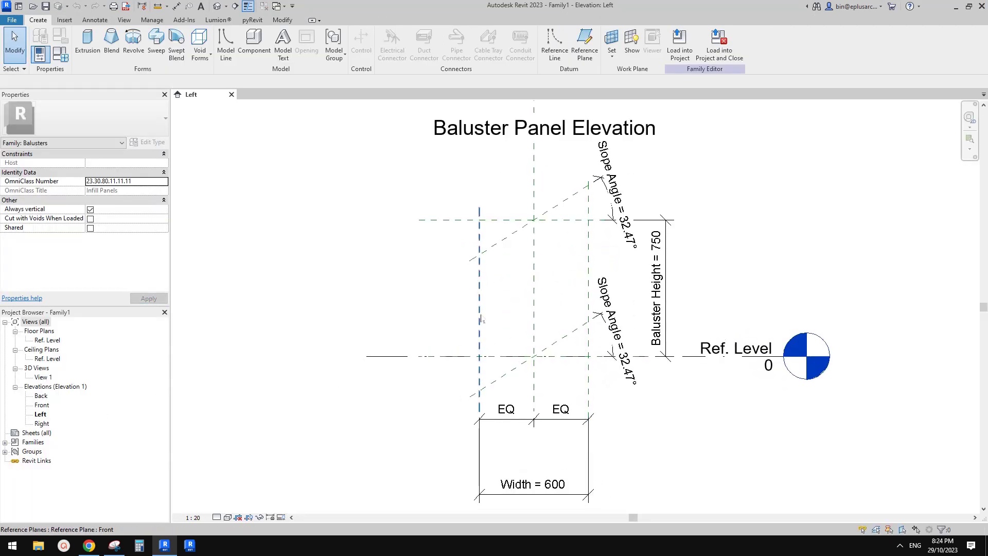
scroll(535, 273, "up", 1)
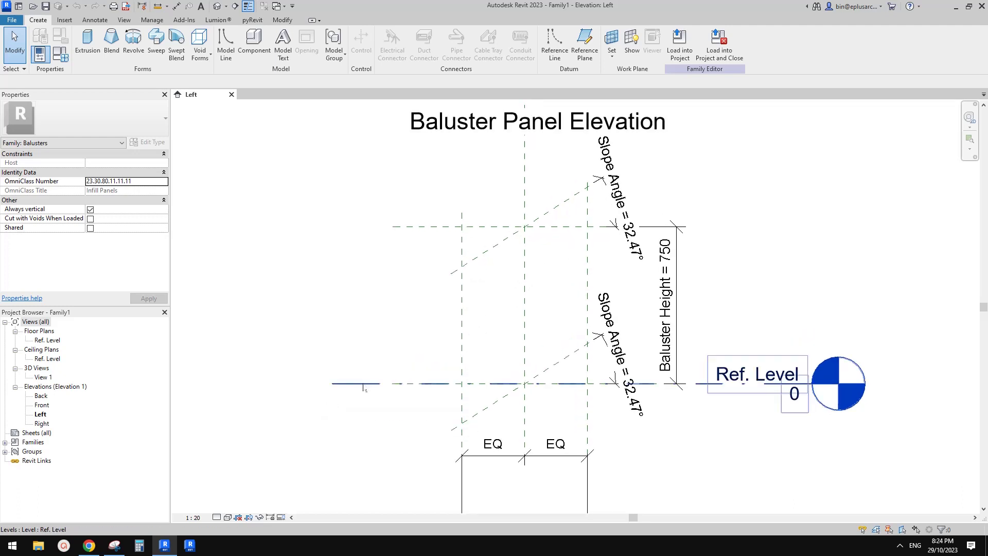
middle_click_drag(393, 373, 387, 376)
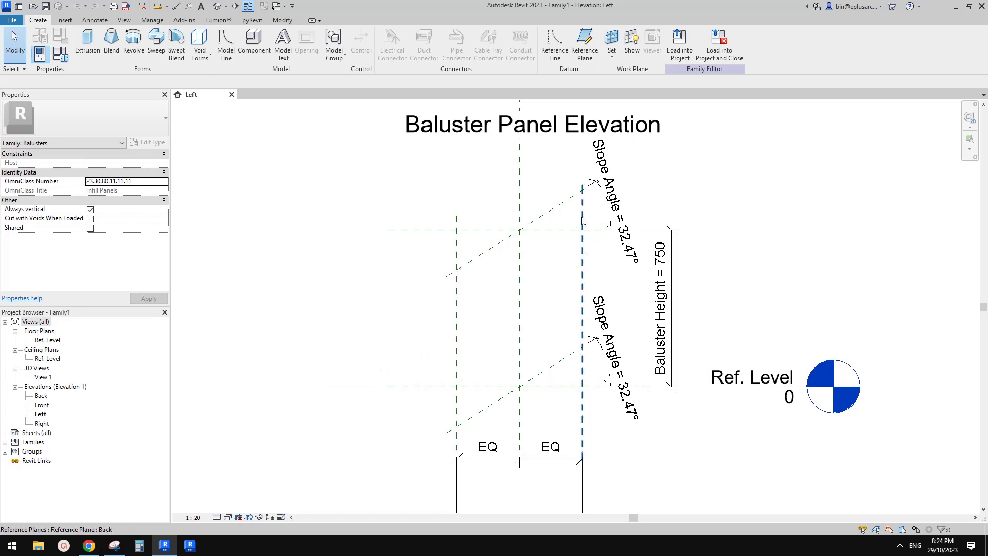
scroll(539, 305, "up", 2)
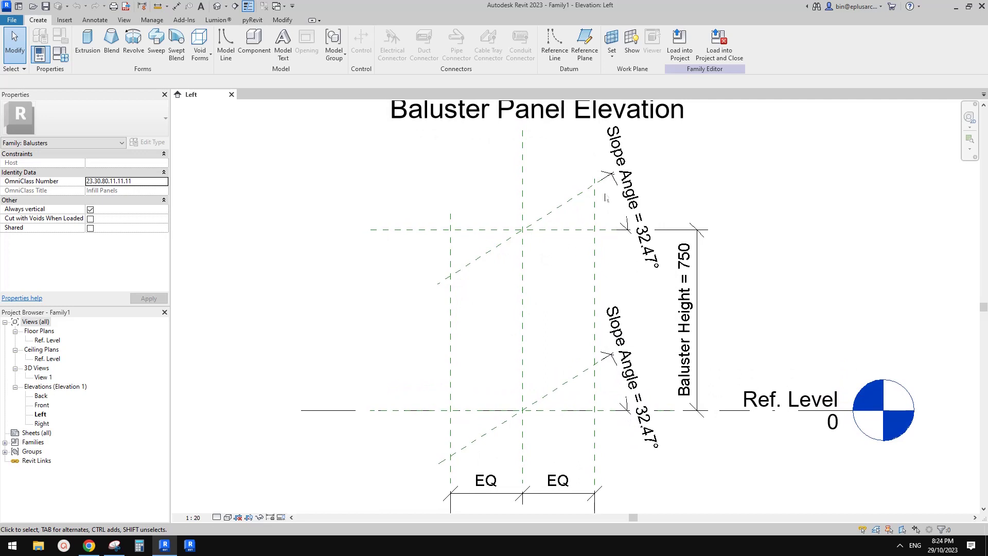
middle_click_drag(429, 306, 410, 284)
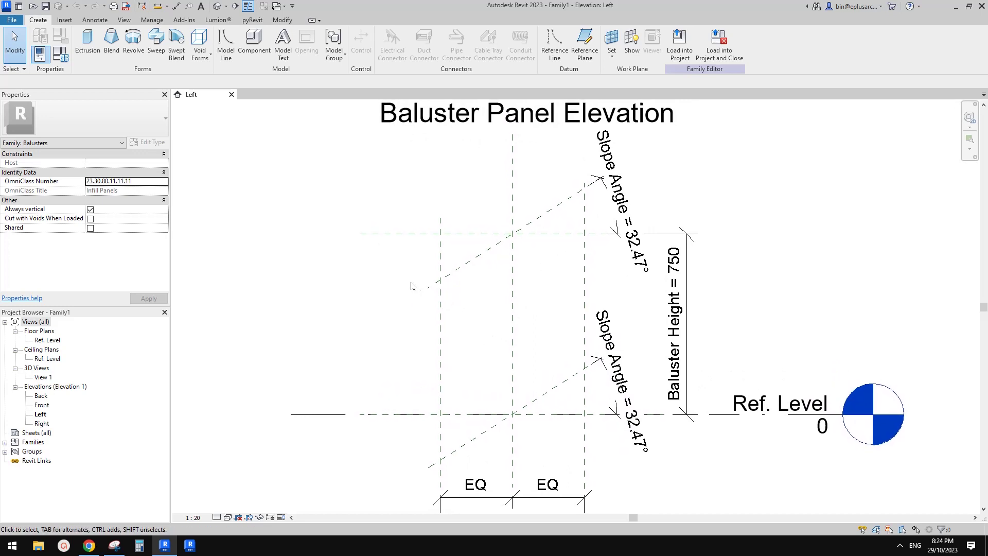
middle_click_drag(337, 226, 333, 229)
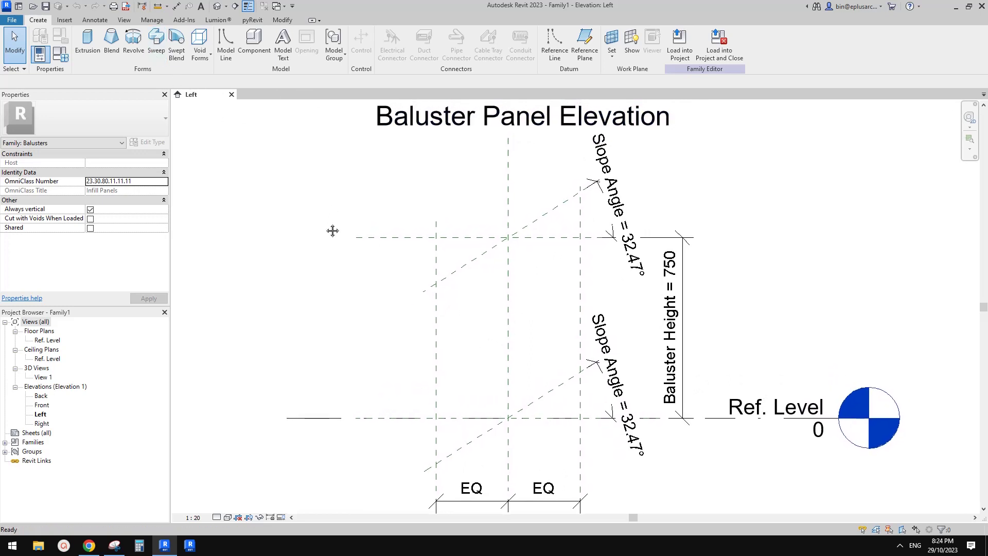
left_click(12, 19)
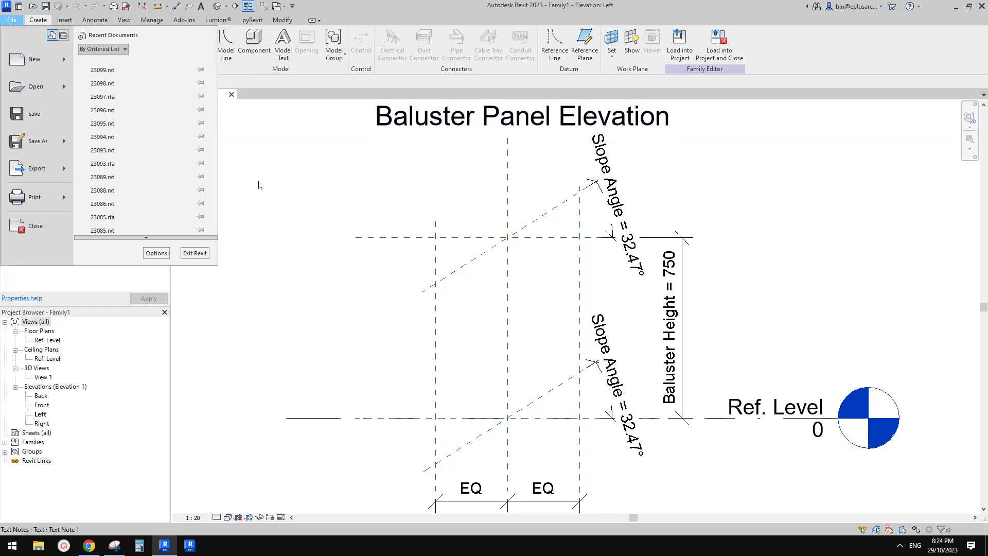
Start a new family from the Metric Profile template
mouse_move(61, 60)
left_click(132, 91)
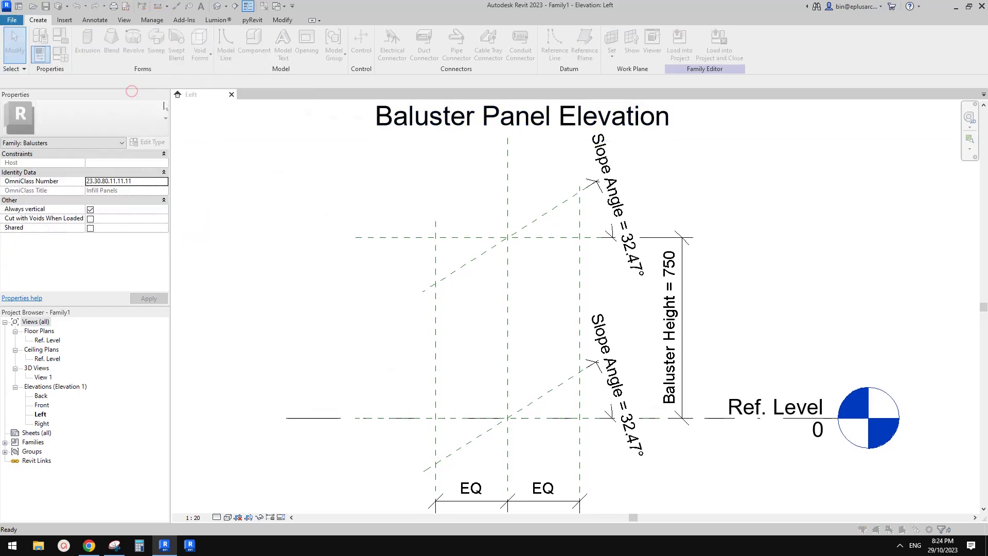
left_click(596, 210)
left_click_drag(598, 207, 599, 251)
scroll(453, 246, "down", 1)
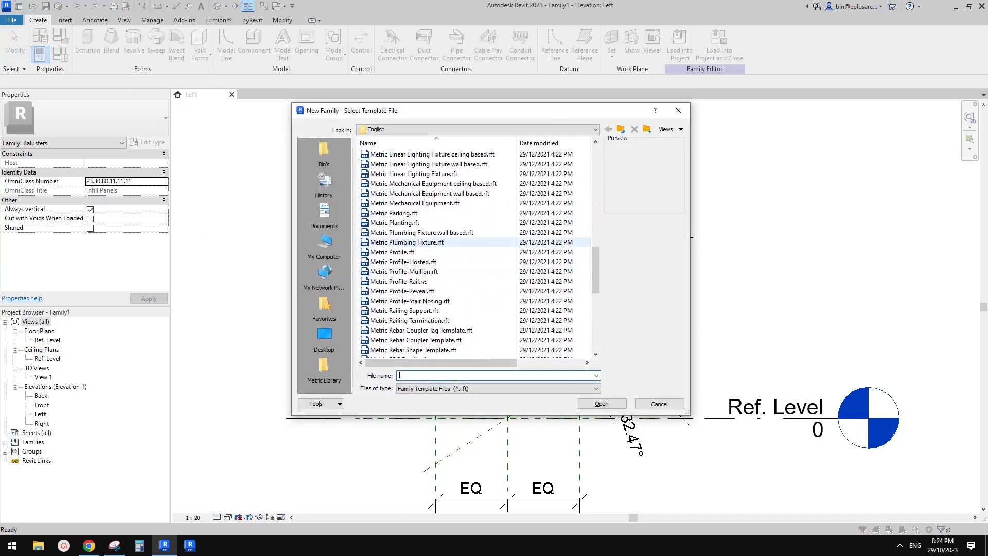
left_click(405, 252)
left_click(605, 403)
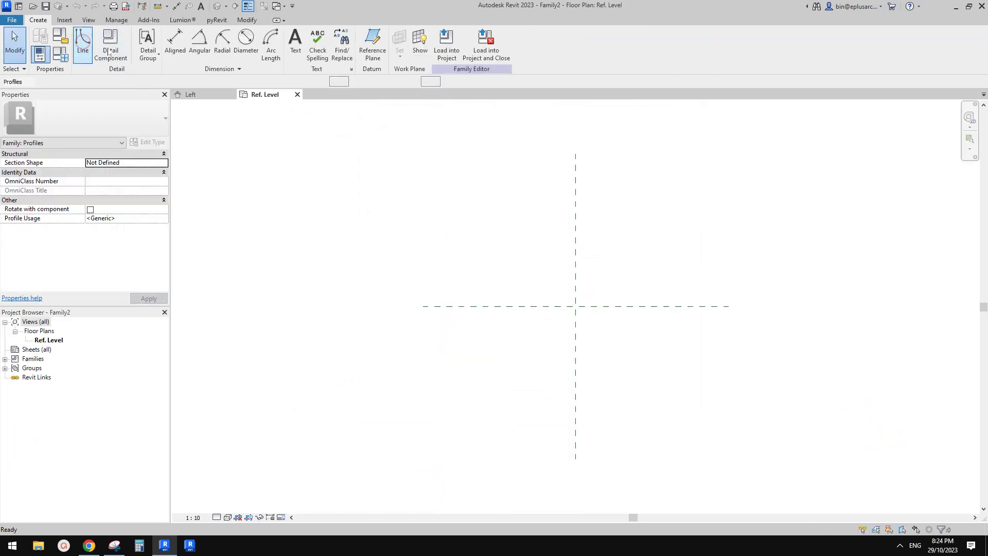
Draw a circle of radius 180 centred on the reference-plane intersection
left_click(83, 42)
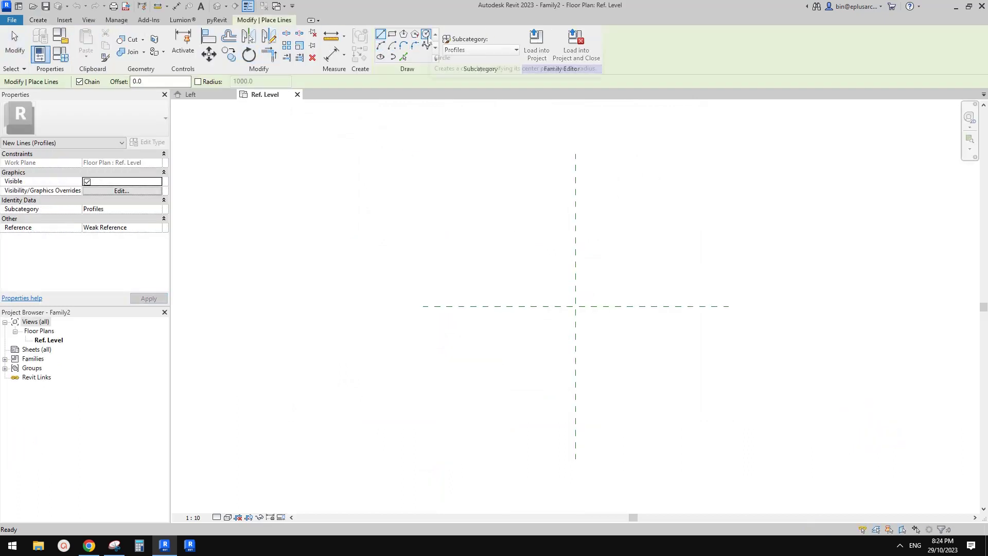
left_click(426, 34)
left_click(576, 306)
scroll(607, 293, "up", 1)
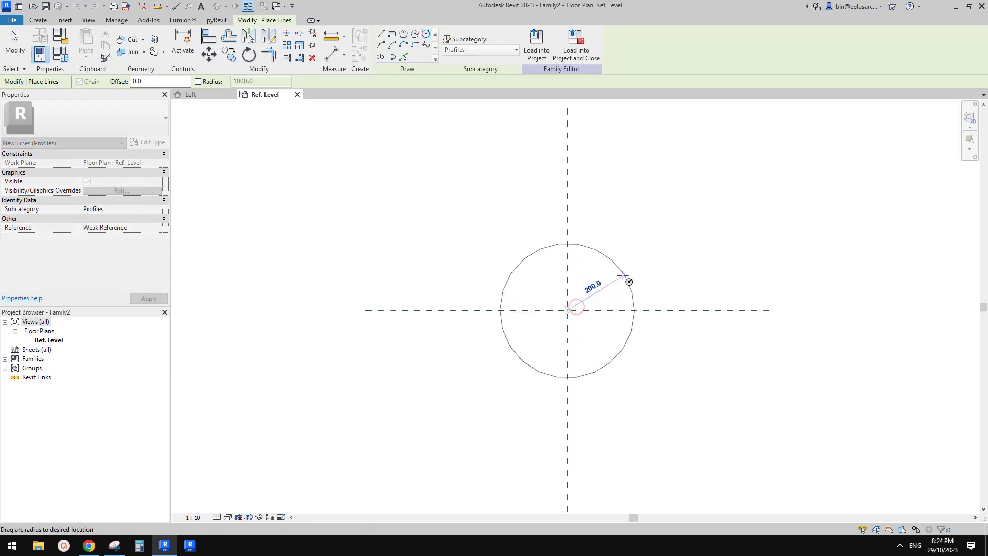
left_click(612, 268)
middle_click_drag(630, 280, 635, 294)
Add a diameter dimension to the circle and label it with a new parameter D
key("d")
key("i")
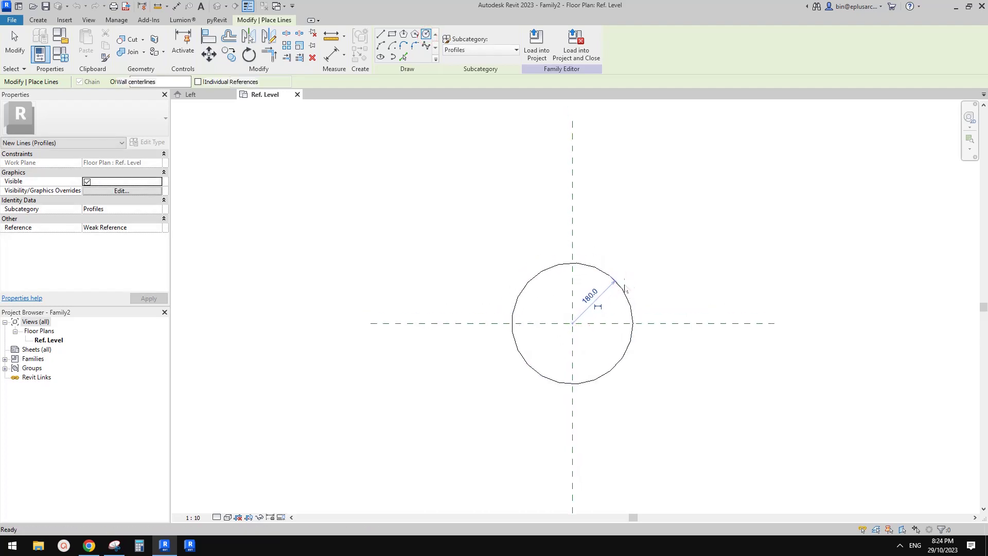
key("d")
key("d")
key("i")
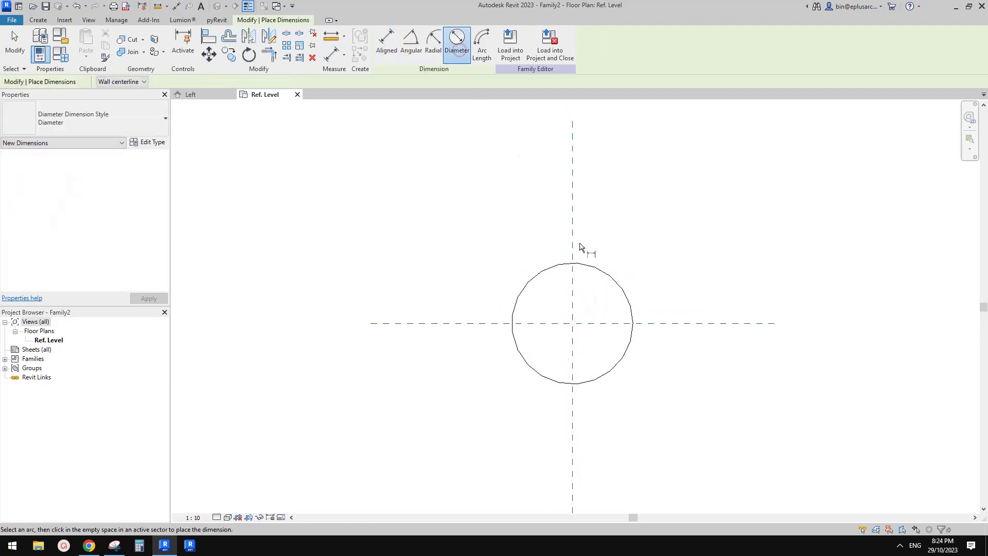
left_click(602, 271)
left_click(644, 252)
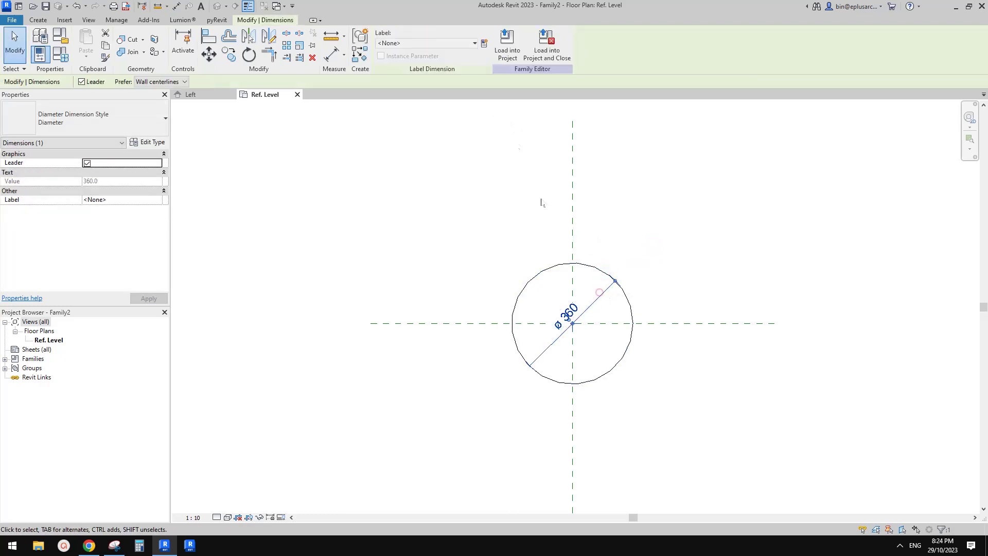
left_click(484, 44)
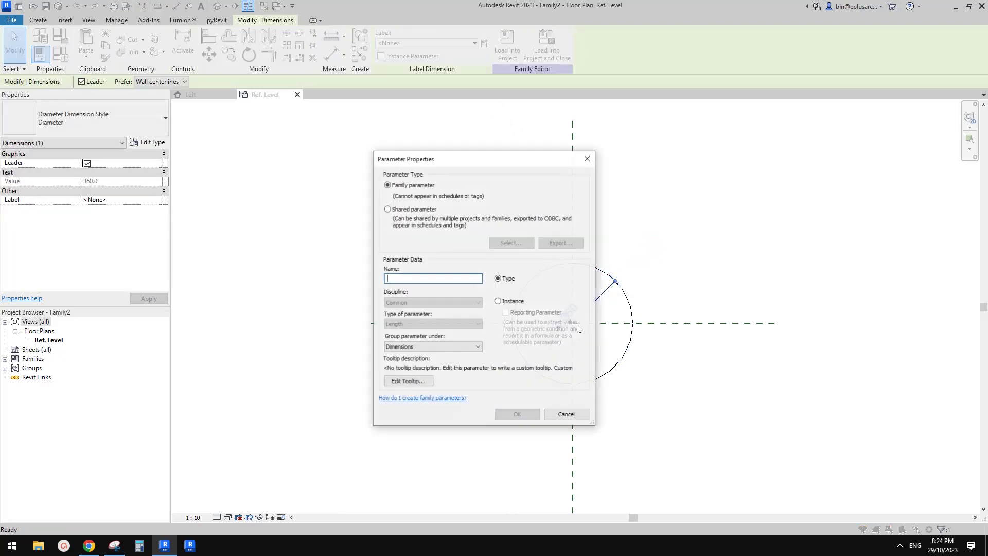
type("D")
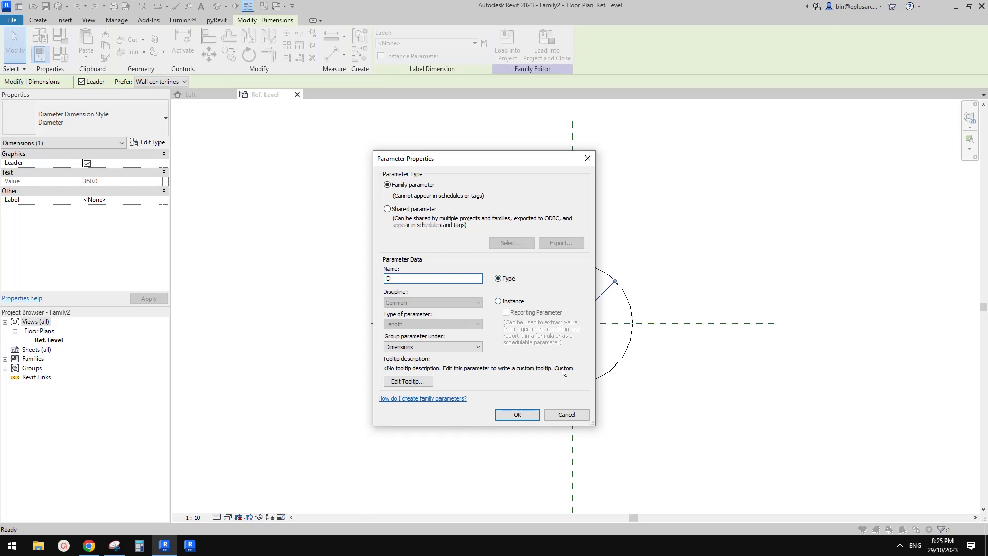
left_click(517, 415)
Change the circle's diameter to 30 and load the profile into the baluster family
scroll(633, 296, "up", 1)
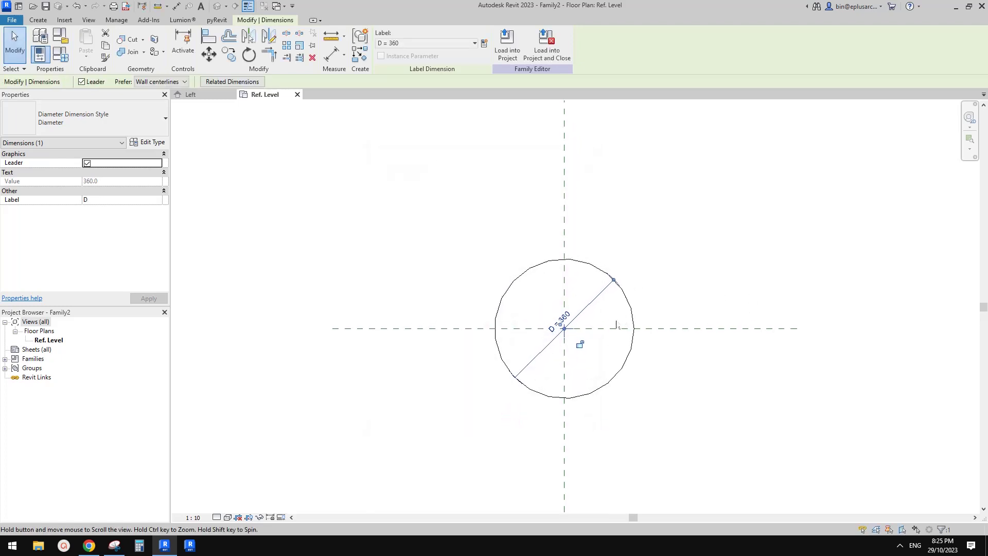
left_click(560, 319)
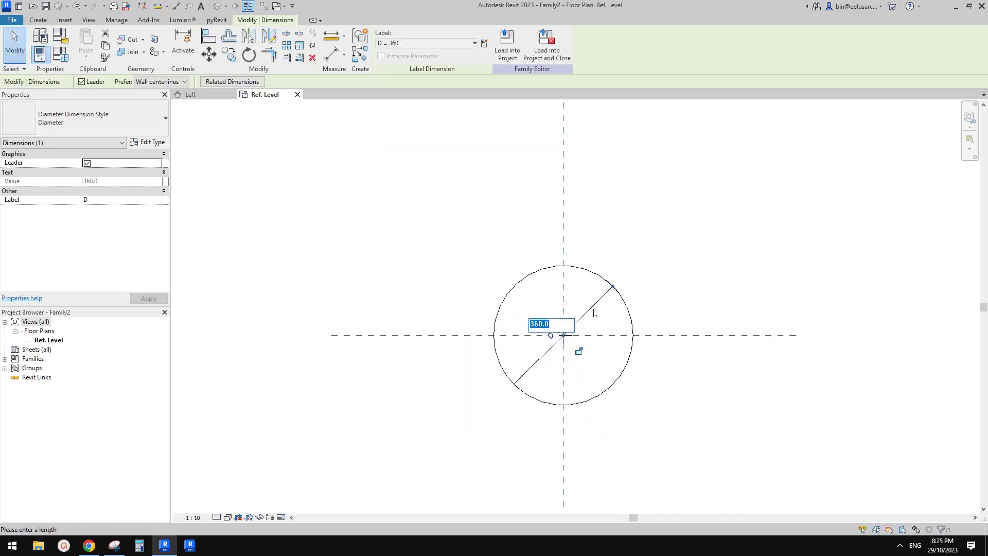
type("30")
key("Return")
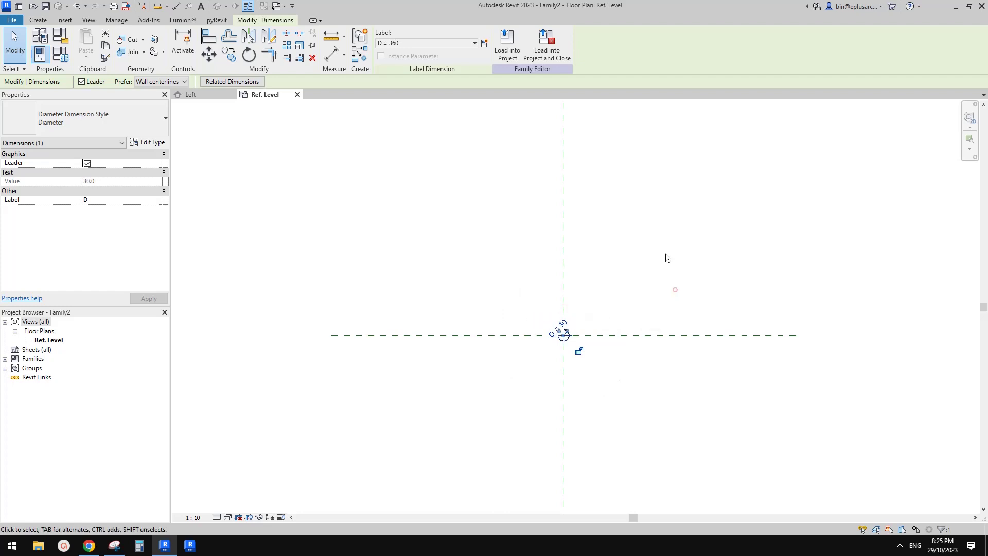
left_click(674, 288)
middle_click_drag(582, 332, 576, 340)
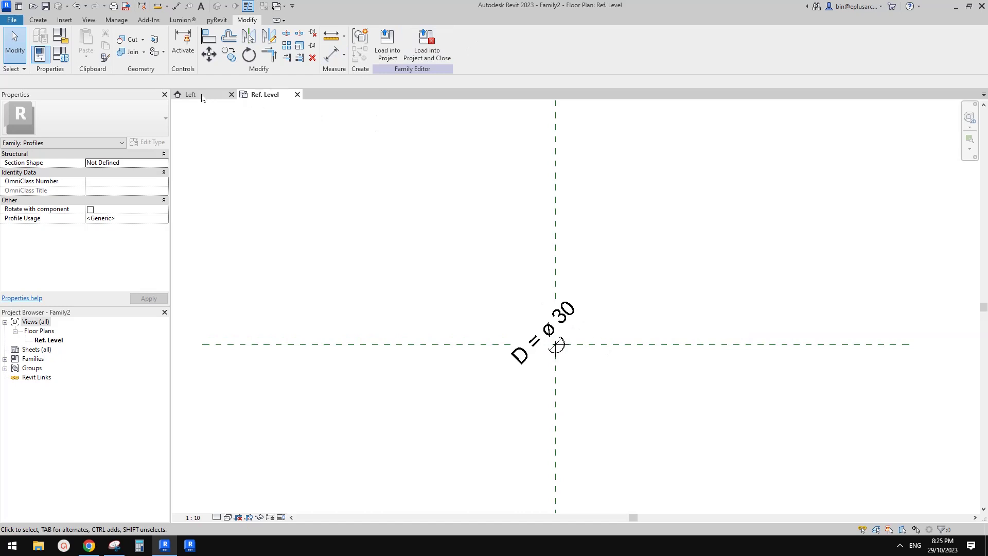
left_click(440, 54)
Close the profile family without saving and start a sweep with Sketch Path
left_click(516, 274)
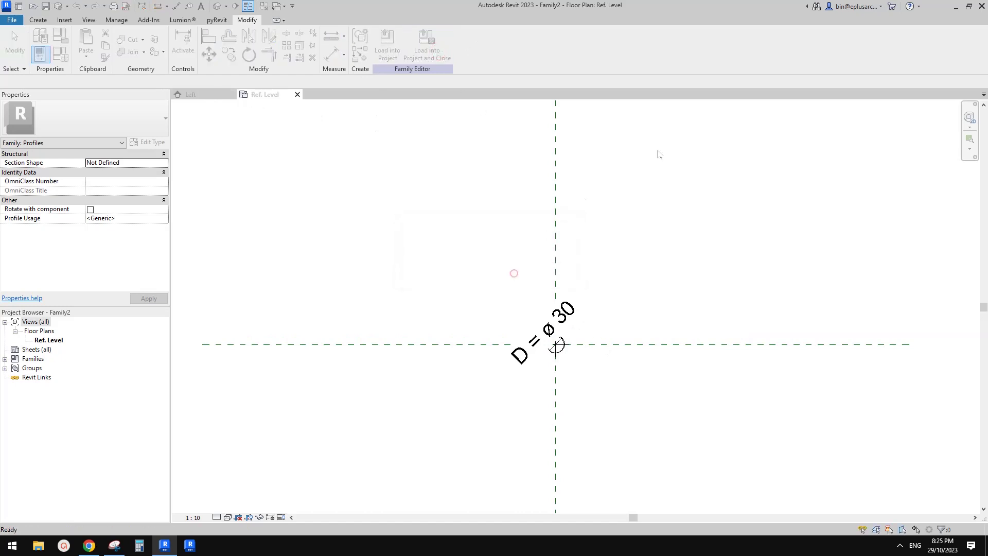
middle_click_drag(575, 272, 571, 246)
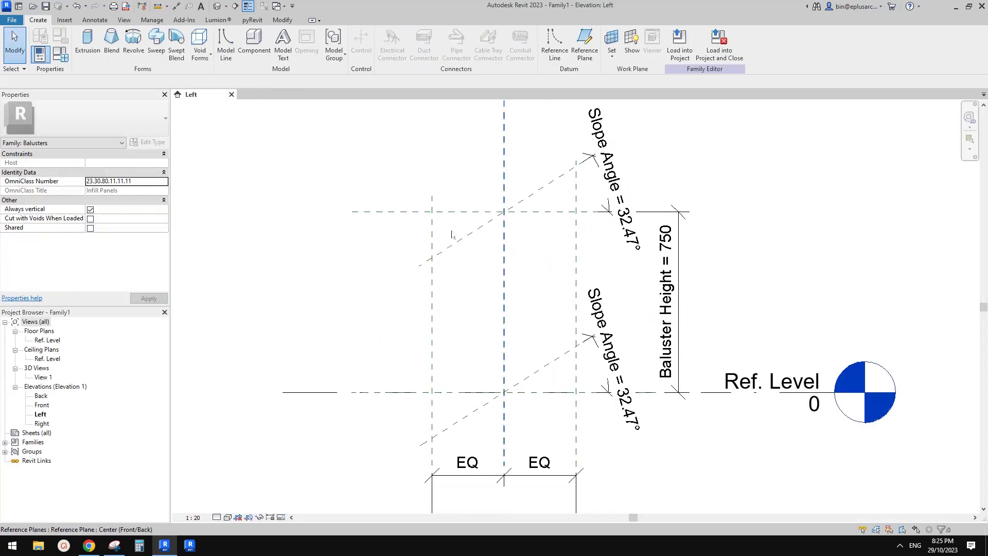
left_click(161, 52)
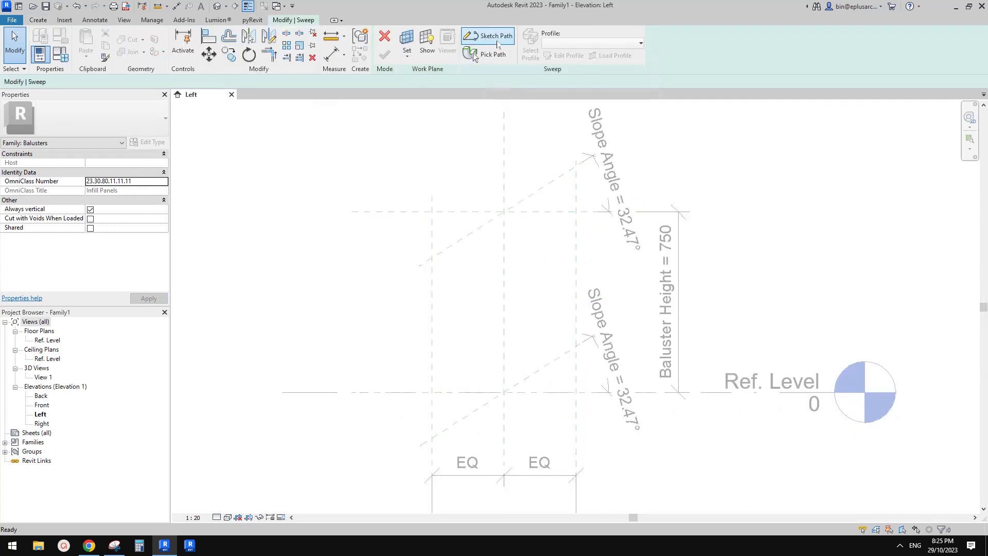
left_click(489, 44)
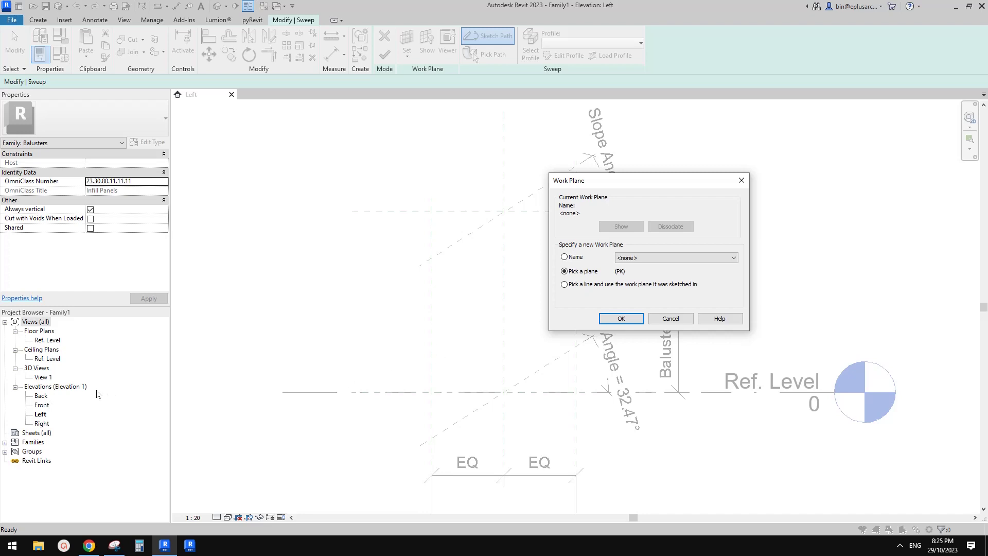
Set the sweep path work plane to Reference Plane : Center (Left/Right)
left_click(691, 260)
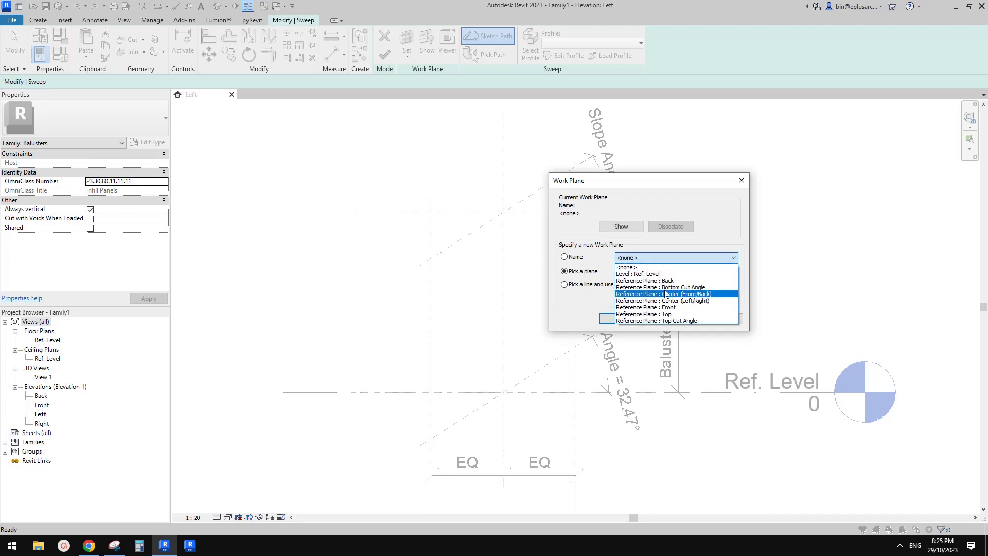
left_click(696, 301)
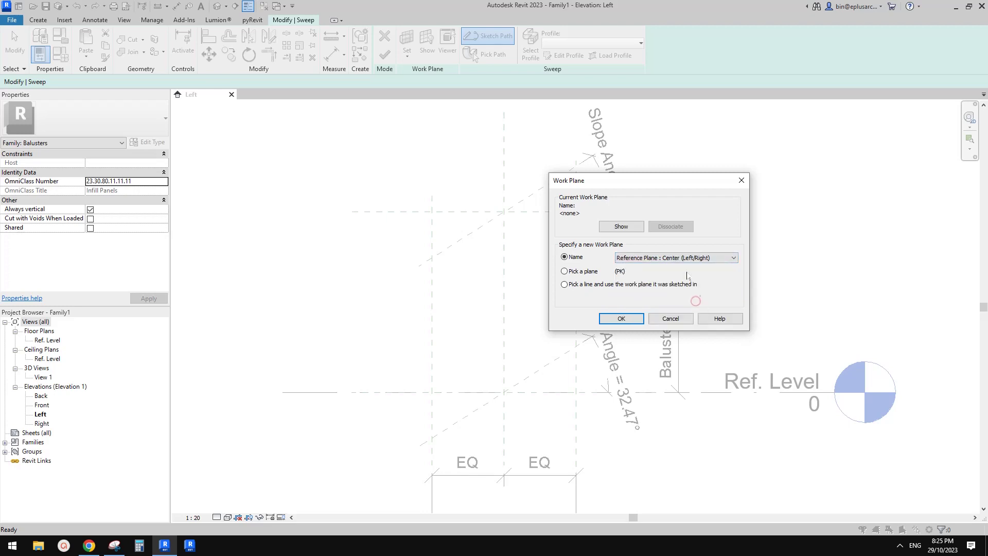
left_click(642, 323)
Draw the diagonal path line from the upper-right plane intersection to the lower left
scroll(471, 150, "up", 2)
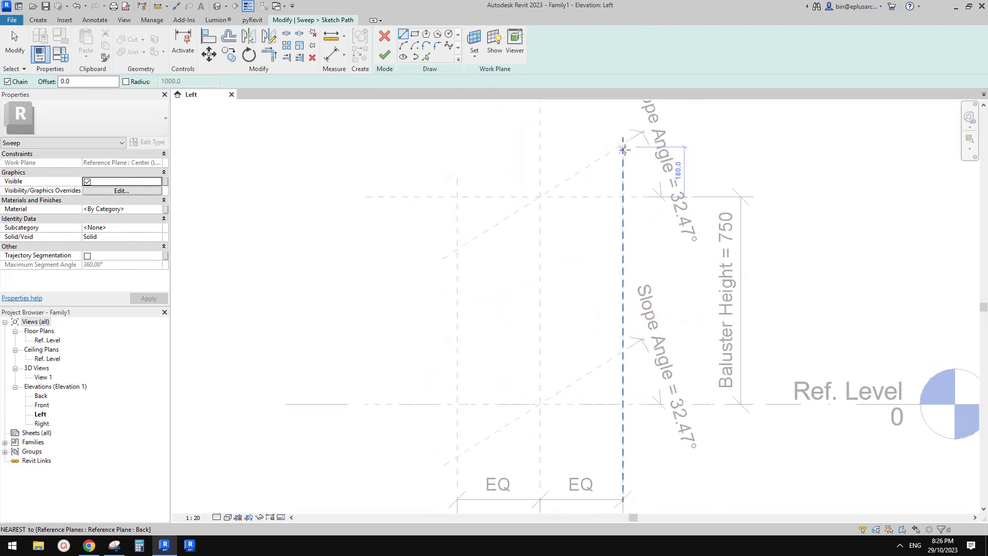
left_click(623, 143)
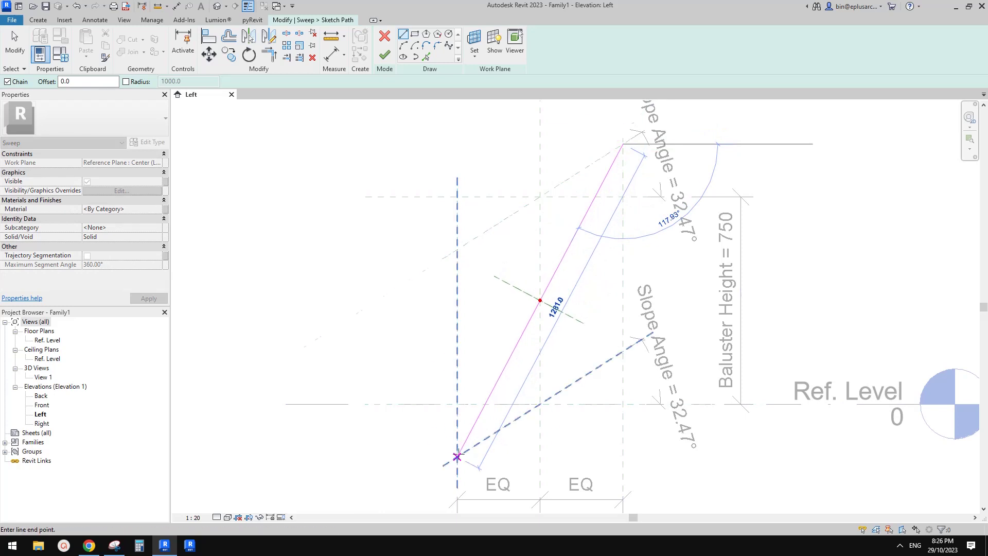
left_click(458, 456)
key("Escape")
key("Escape")
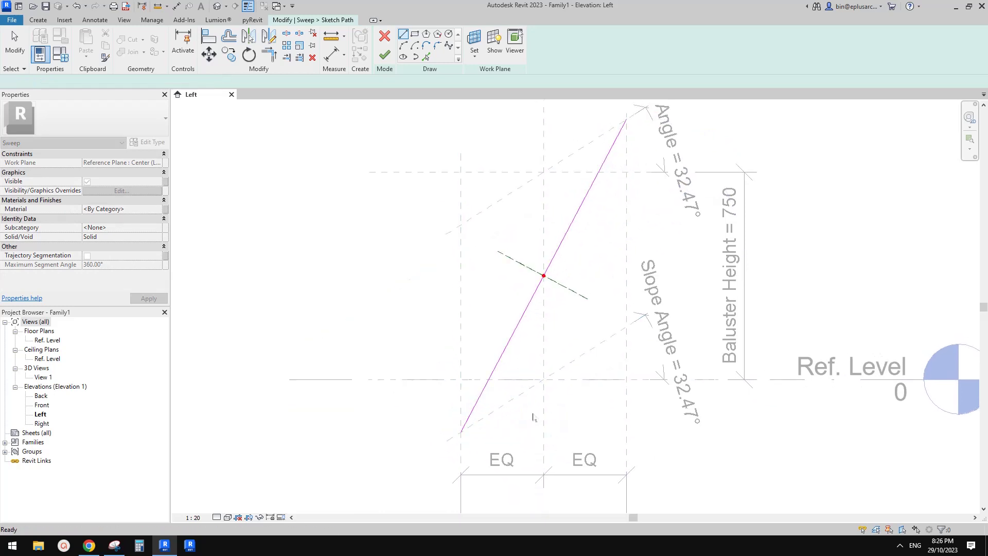
Turn on Automatic Sketch Dimensions in the view's Visibility/Graphics (VG) annotation categories
key("v")
key("g")
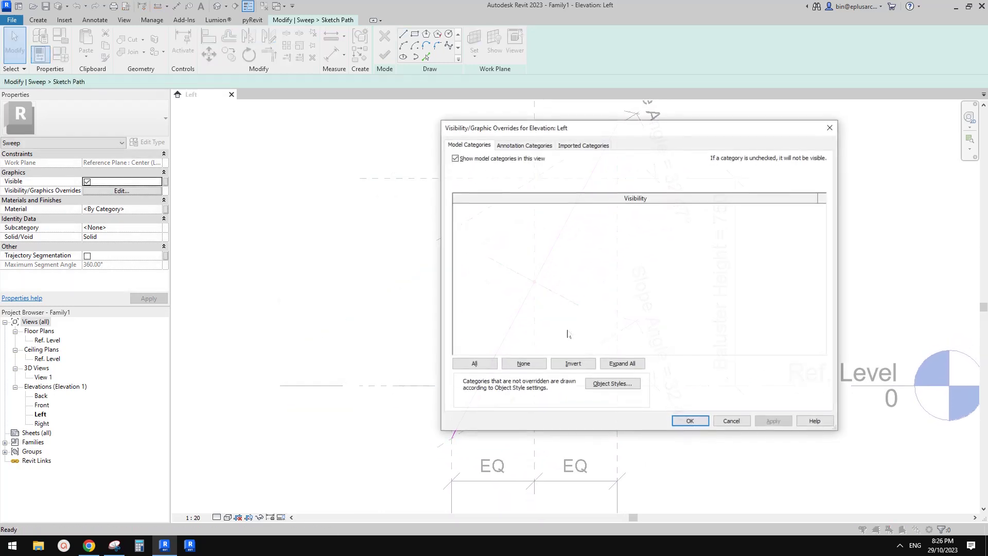
left_click(529, 146)
left_click(478, 218)
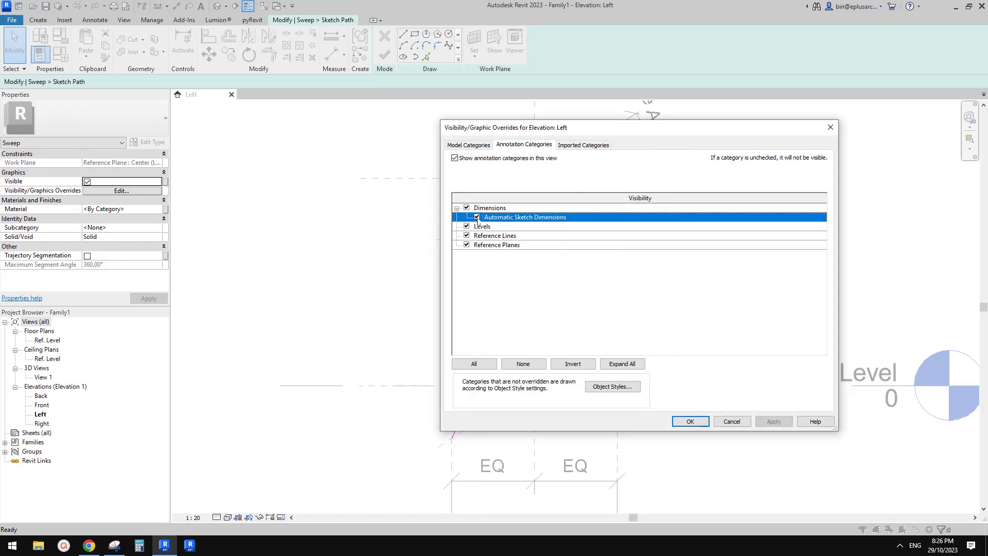
left_click(699, 425)
Frame the path ends and Width = 600 dimension, and start Align (AL)
scroll(578, 323, "down", 1)
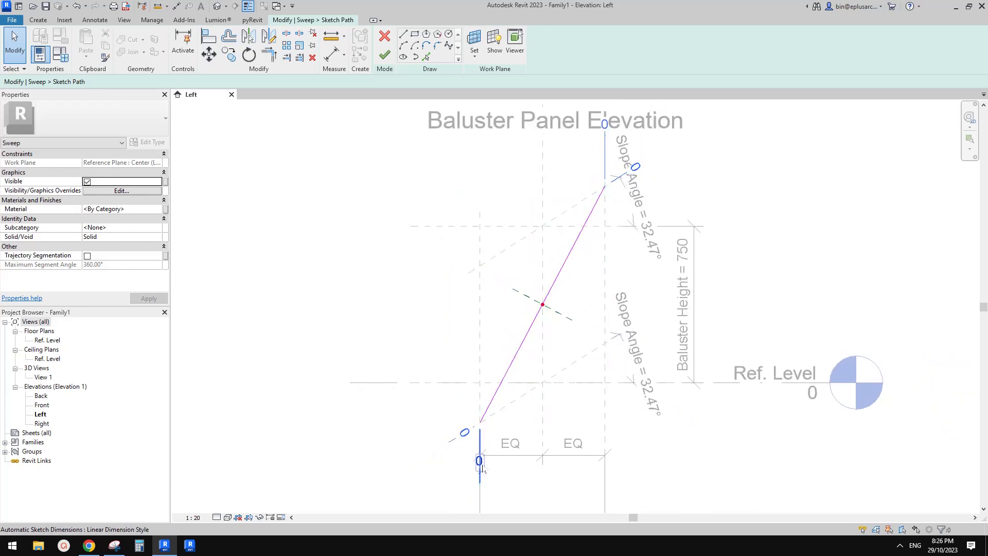
scroll(579, 297, "down", 1)
middle_click_drag(580, 297, 584, 302)
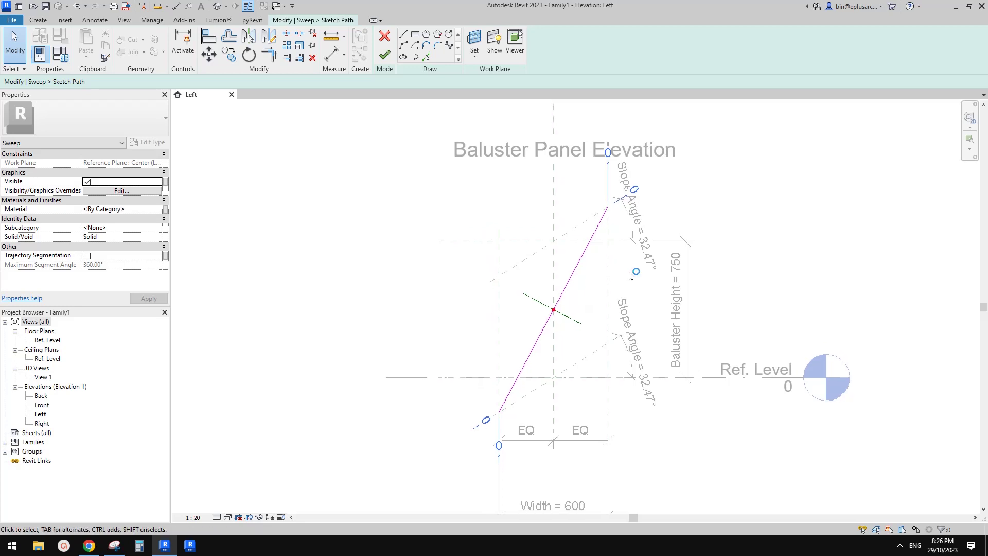
middle_click_drag(629, 273, 640, 270)
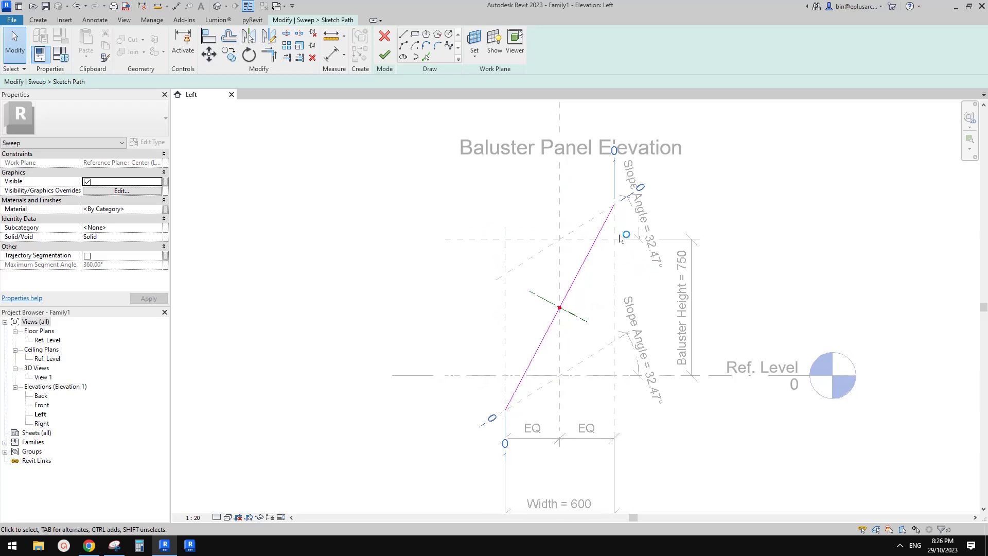
middle_click_drag(623, 258, 630, 253)
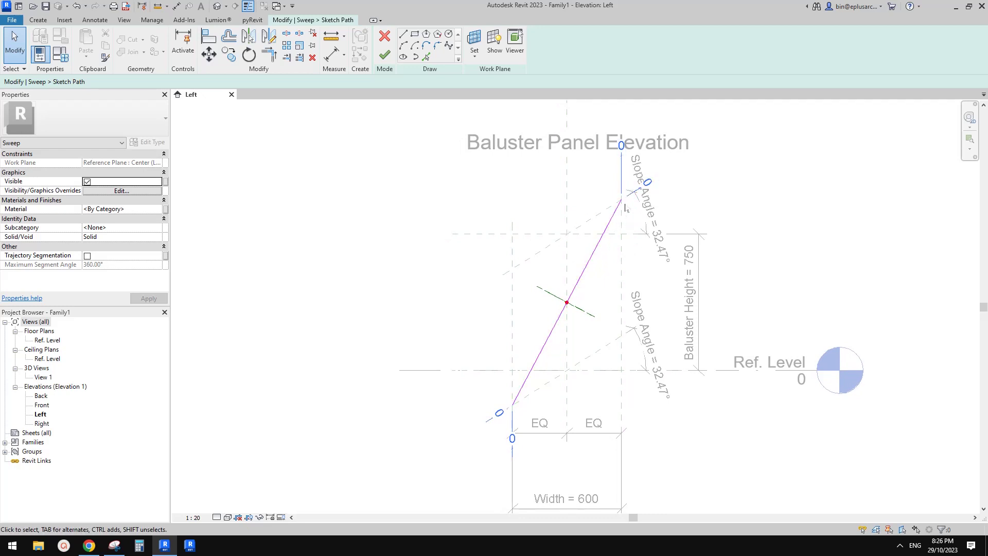
scroll(613, 216, "down", 2)
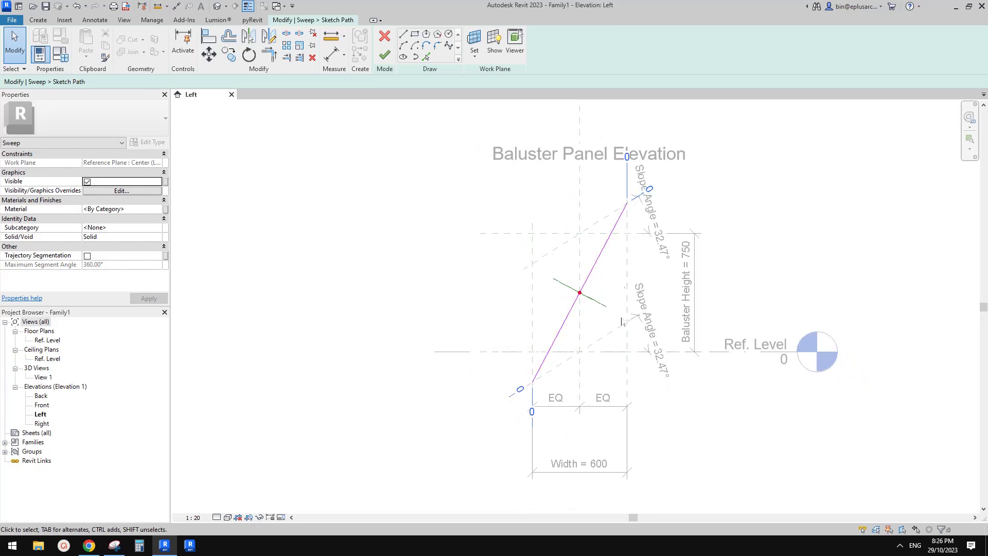
scroll(618, 216, "up", 5)
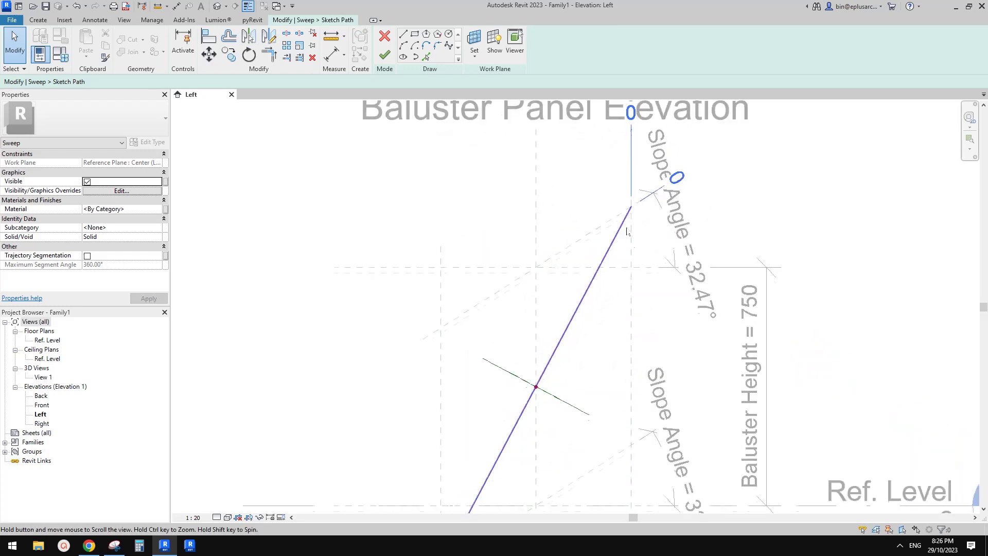
key("l")
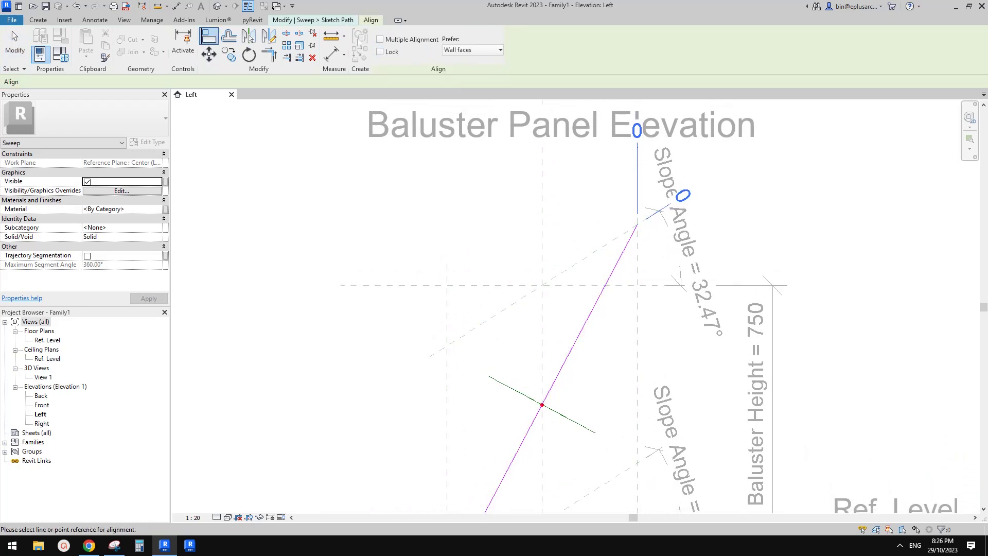
Align and lock the path's top end to the Top Cut Angle and Back planes
left_click(330, 21)
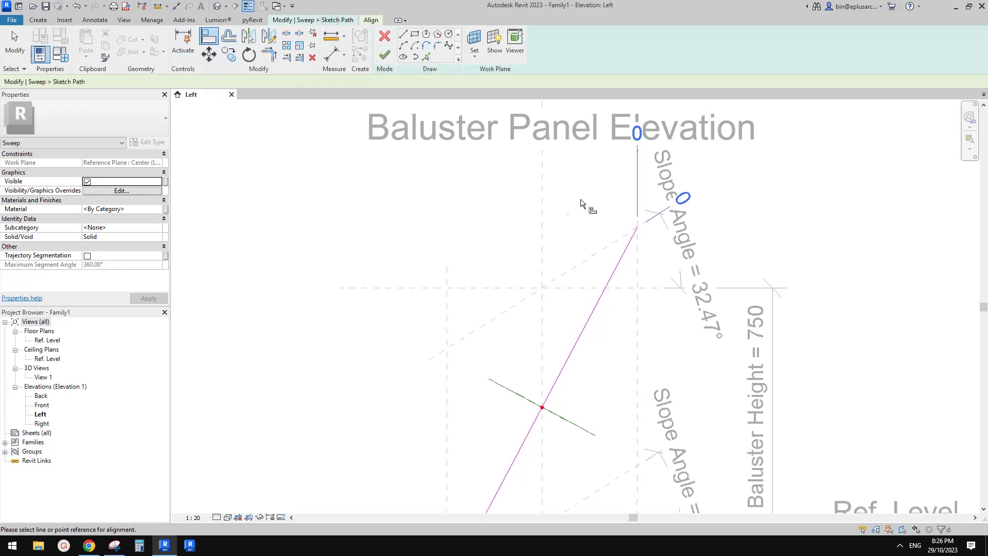
left_click(598, 254)
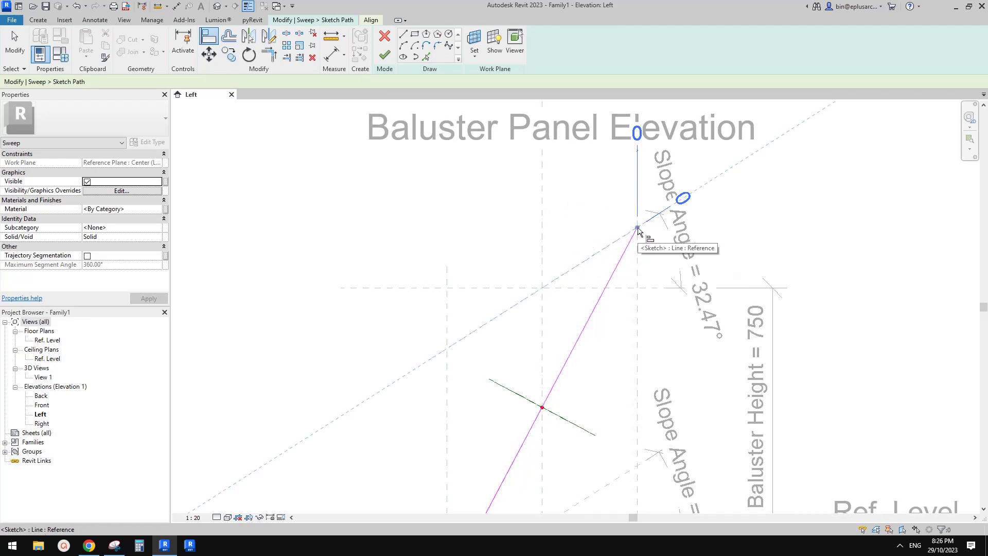
left_click(637, 229)
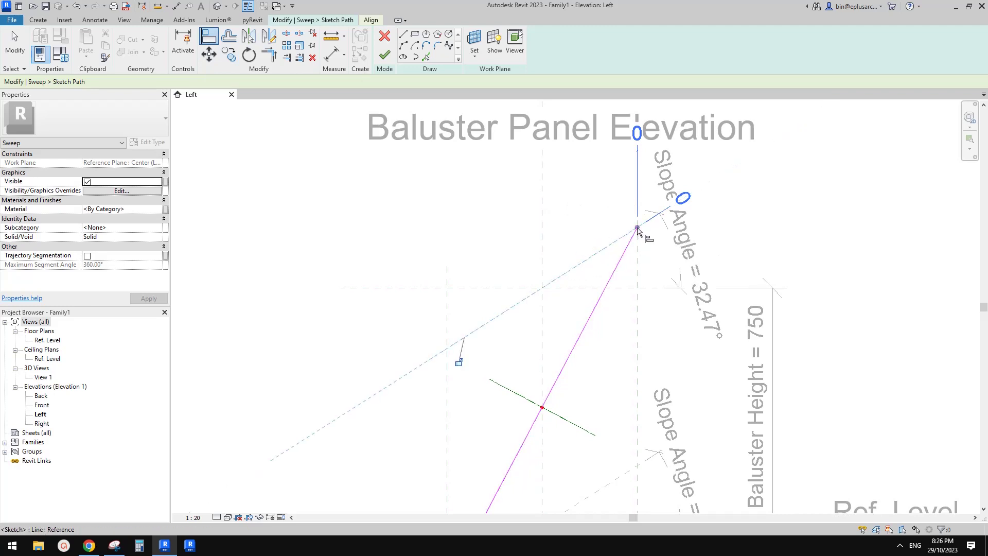
left_click(459, 363)
middle_click_drag(649, 255, 646, 275)
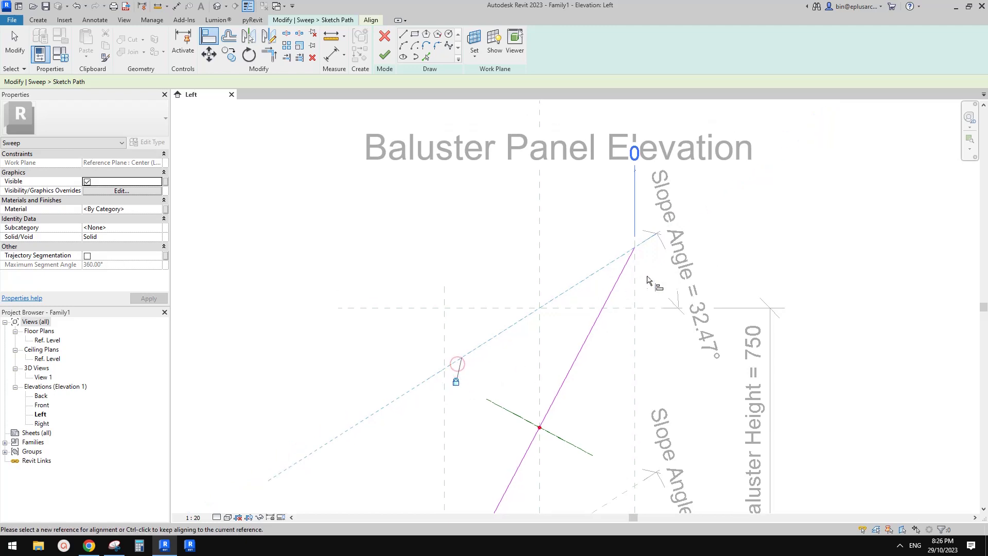
left_click(635, 268)
left_click(633, 248)
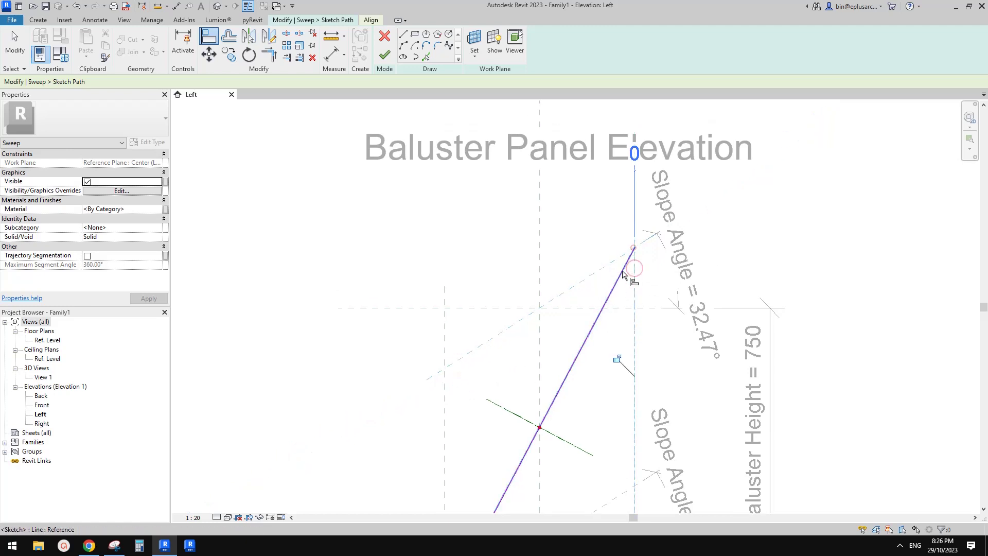
left_click(618, 358)
Align and lock the path's lower end to the slope and vertical planes, then finish the path
scroll(621, 292, "down", 1)
middle_click_drag(620, 291, 663, 151)
left_click(555, 371)
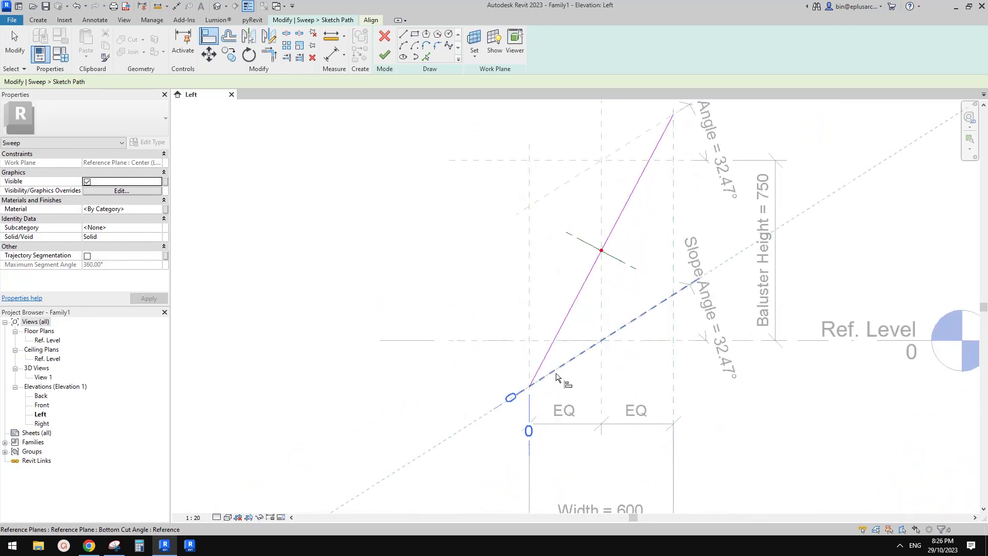
left_click(529, 386)
left_click(600, 366)
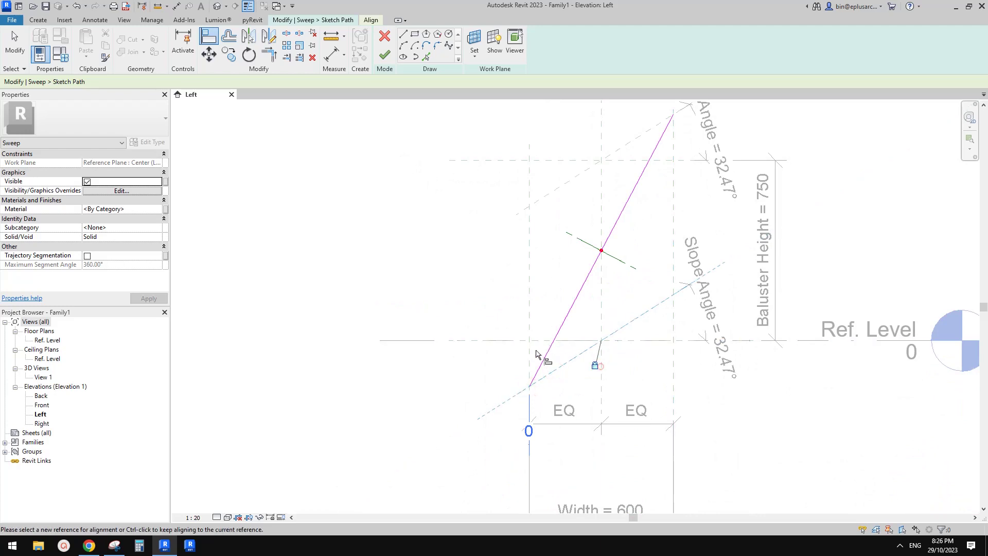
left_click(529, 328)
left_click(529, 386)
left_click(532, 399)
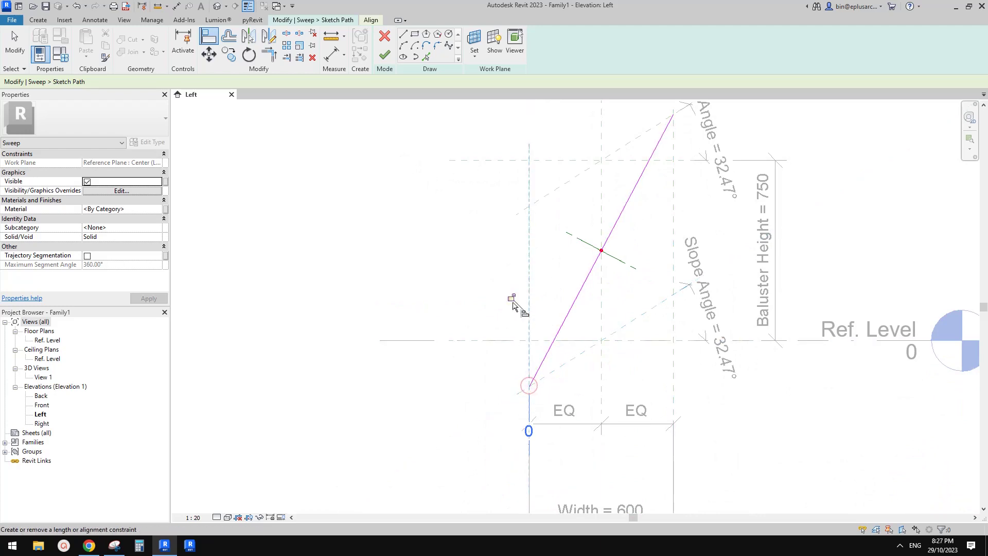
scroll(633, 278, "down", 3)
scroll(657, 273, "up", 1)
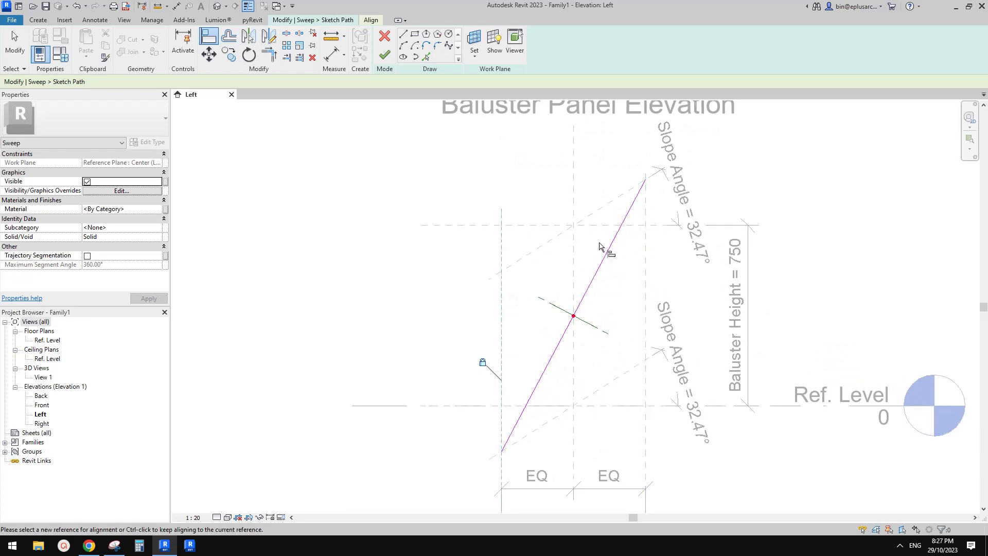
middle_click_drag(610, 248, 610, 245)
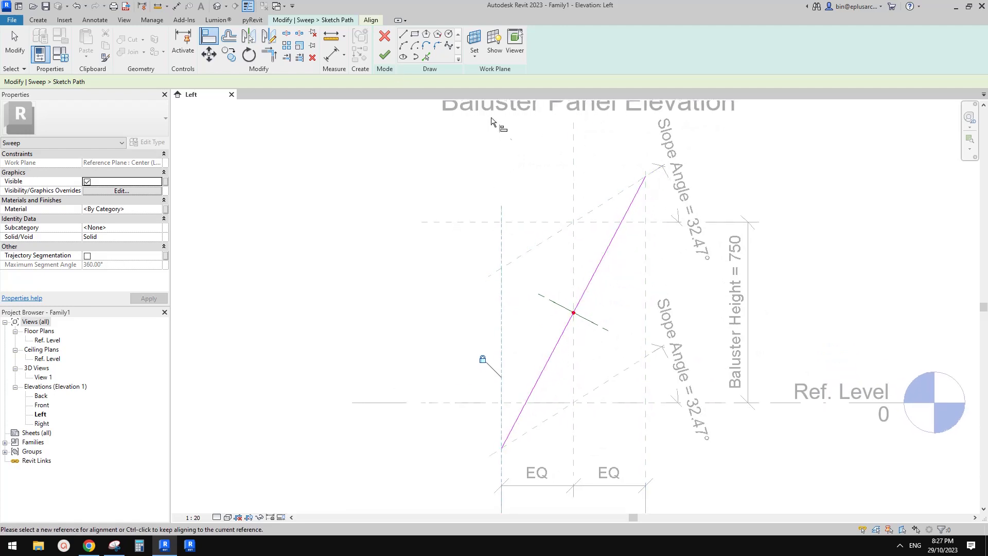
left_click(385, 61)
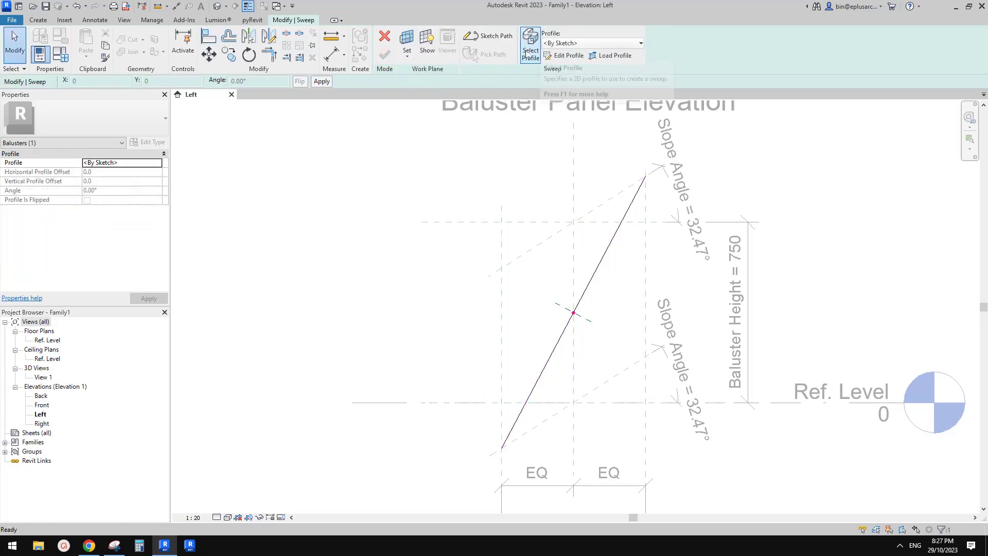
Finish the sweep using the Family2 profile to create the diagonal round bar
left_click(583, 44)
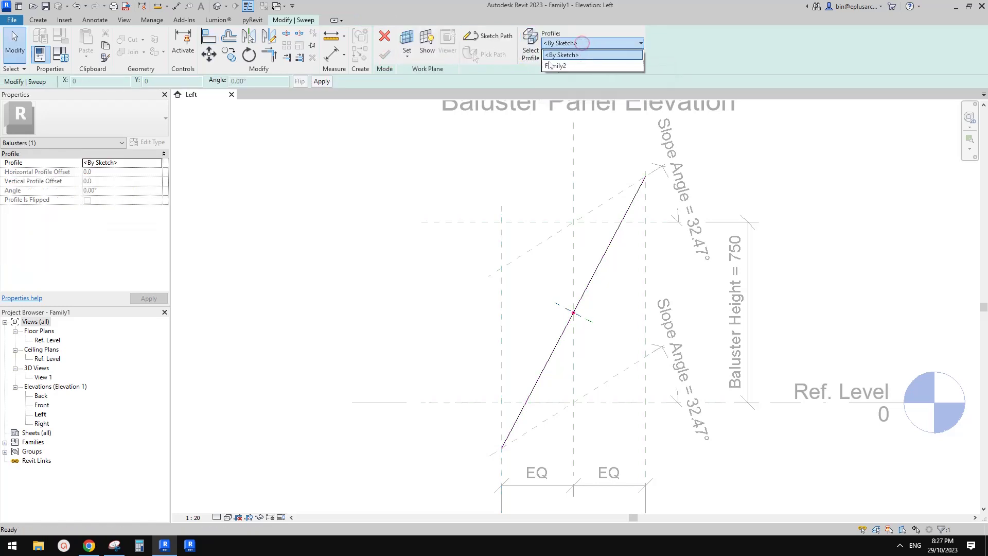
left_click(564, 67)
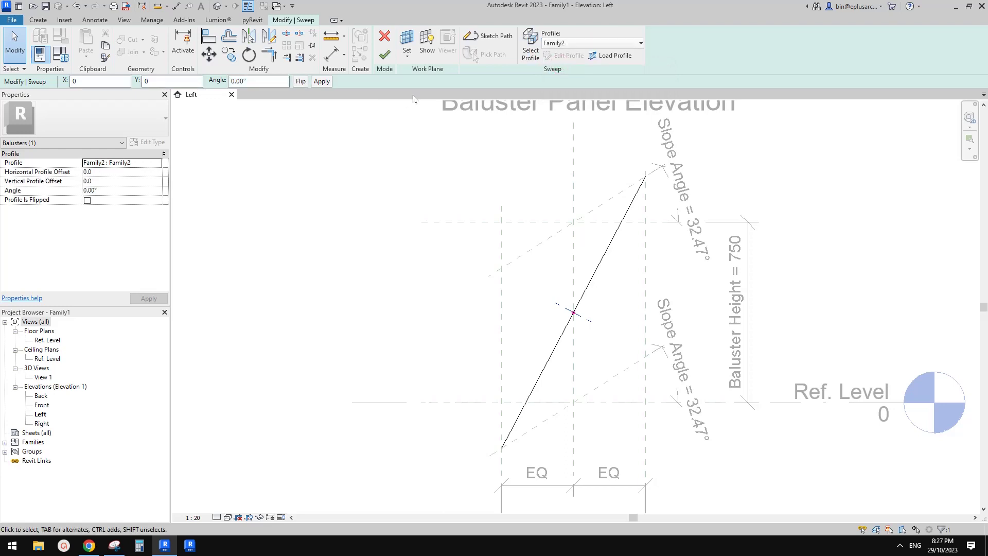
left_click(383, 58)
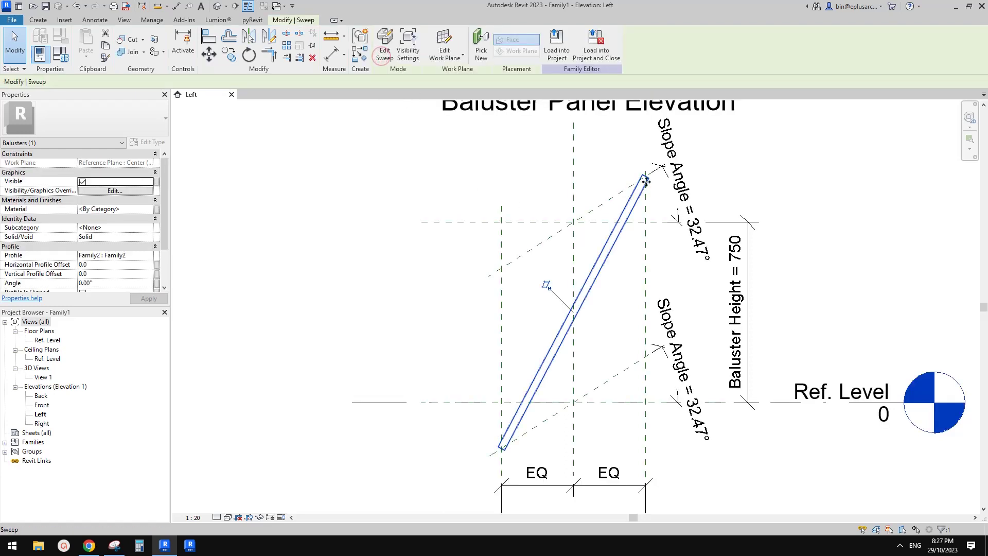
middle_click_drag(763, 306, 800, 255)
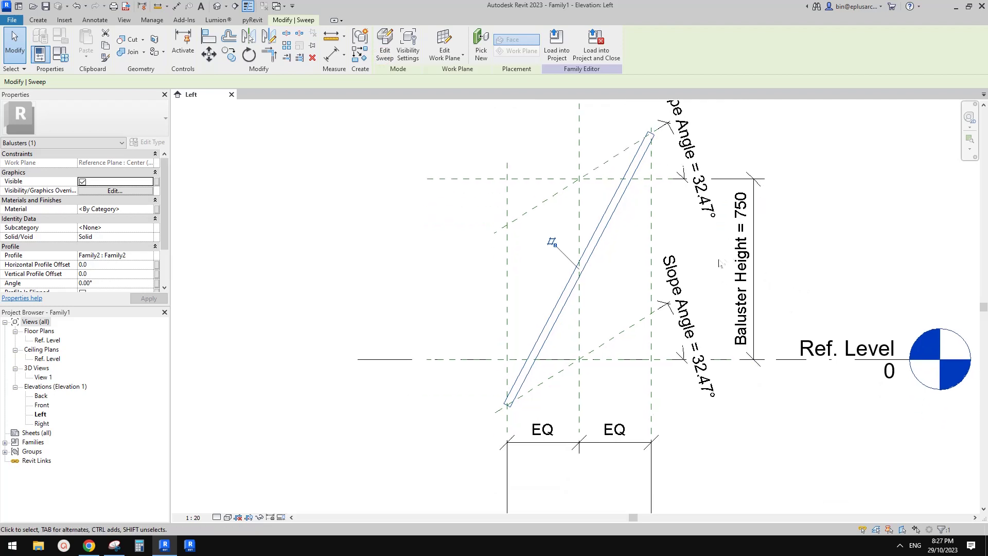
Change the Bottom Cut Angle slope angle from 32.47° to 20°
left_click(661, 324)
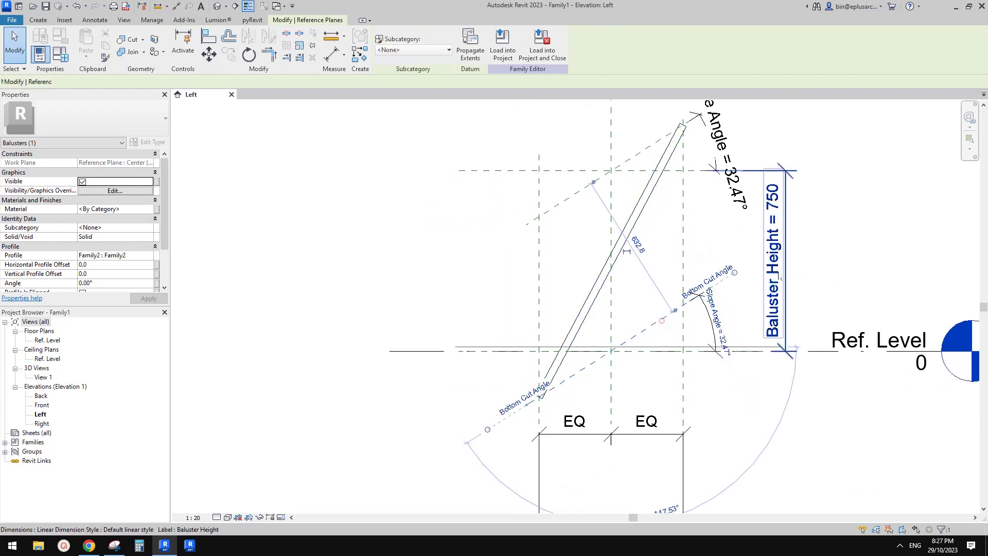
left_click(695, 325)
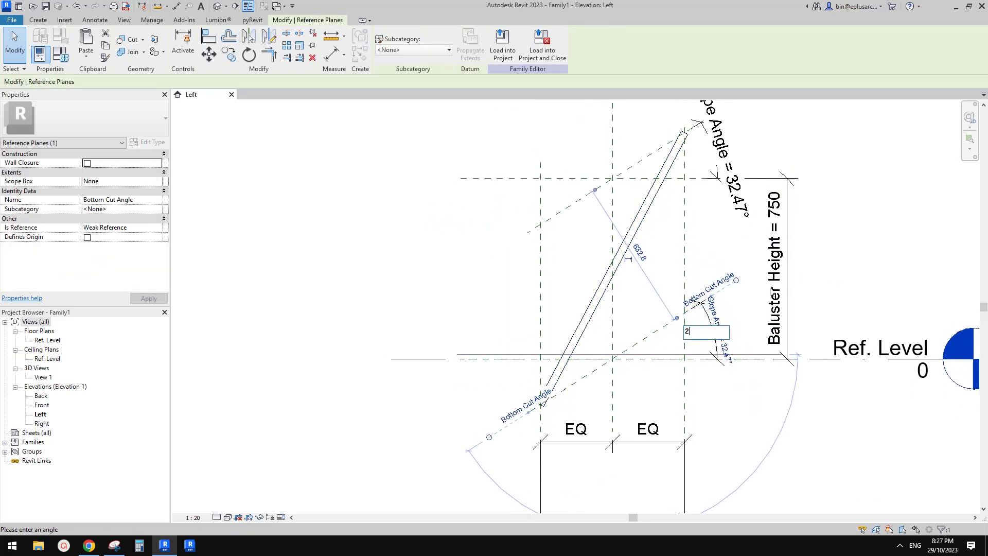
type("20")
key("Return")
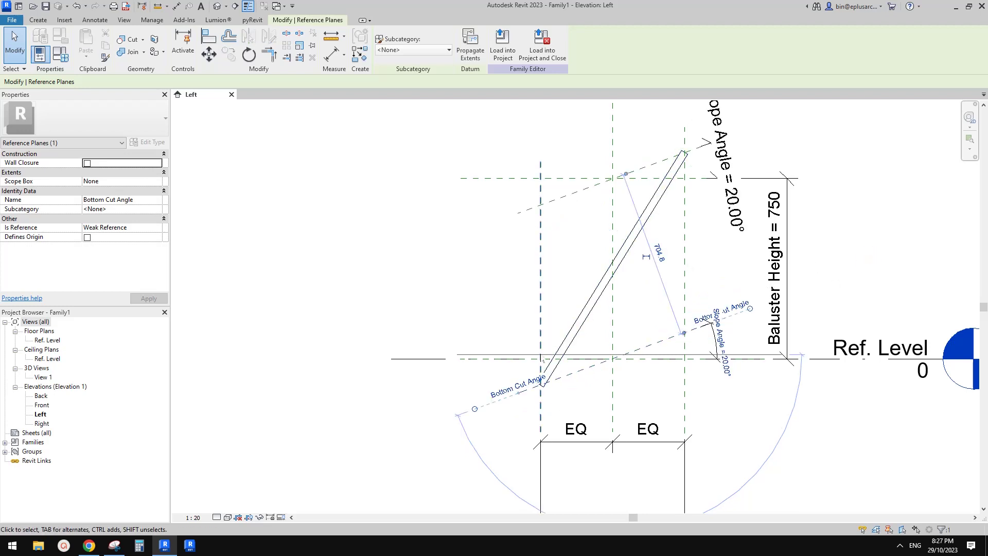
middle_click_drag(810, 218, 823, 234)
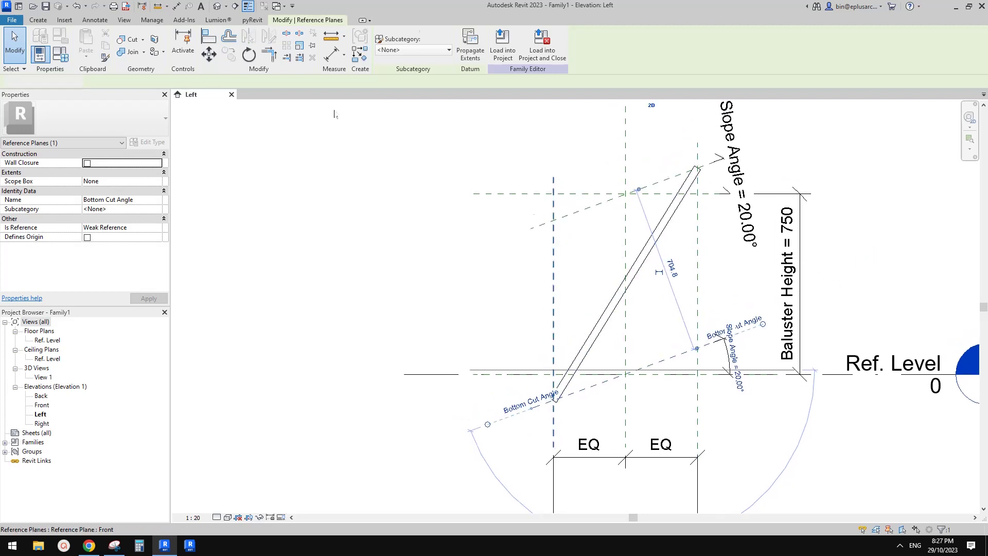
key("Escape")
left_click(41, 21)
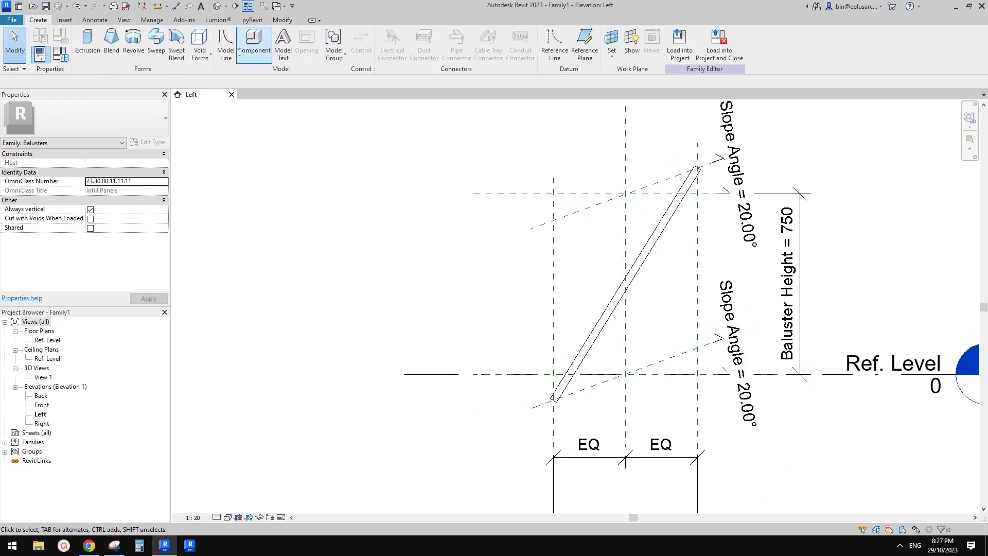
Start a second sweep and draw its path on the Center (Left/Right) plane along the opposite diagonal
left_click(157, 46)
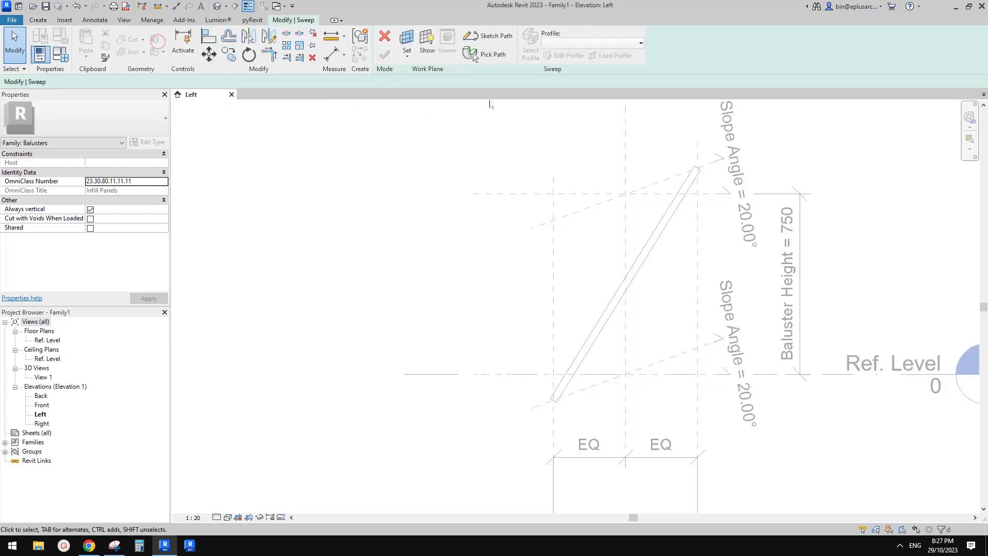
left_click(495, 38)
left_click(683, 258)
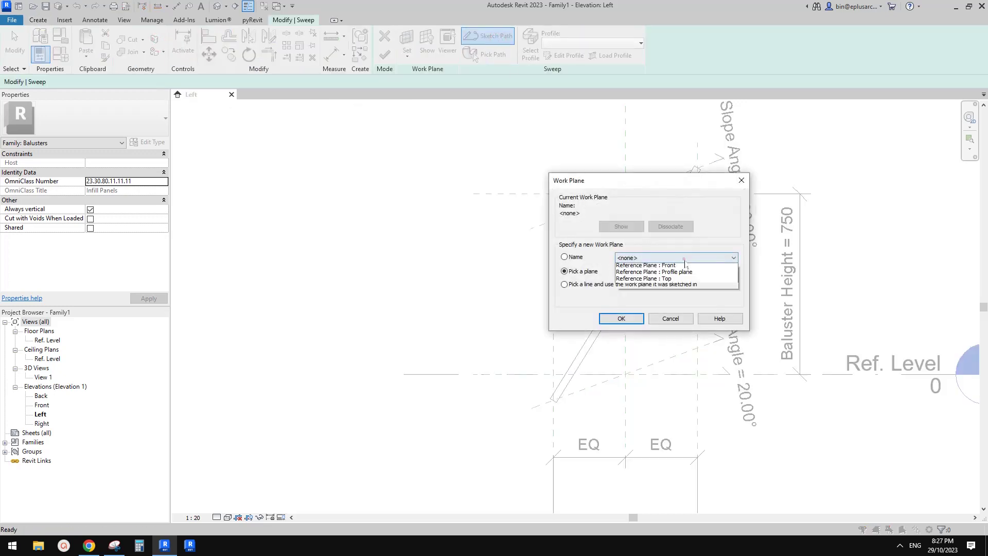
left_click(693, 301)
left_click(624, 318)
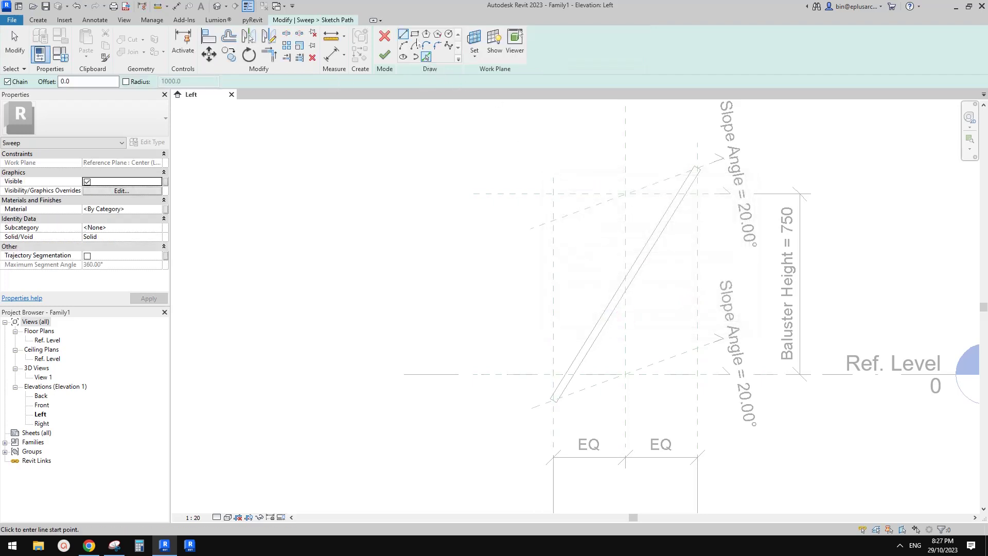
left_click(553, 221)
left_click(697, 347)
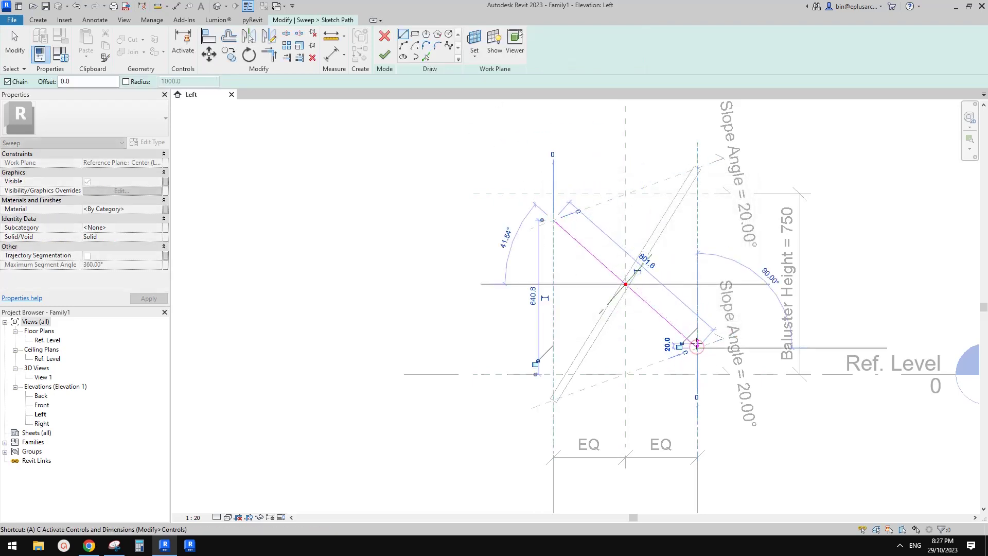
Align both path ends to the upper and lower slope reference planes with AL
key("a")
key("l")
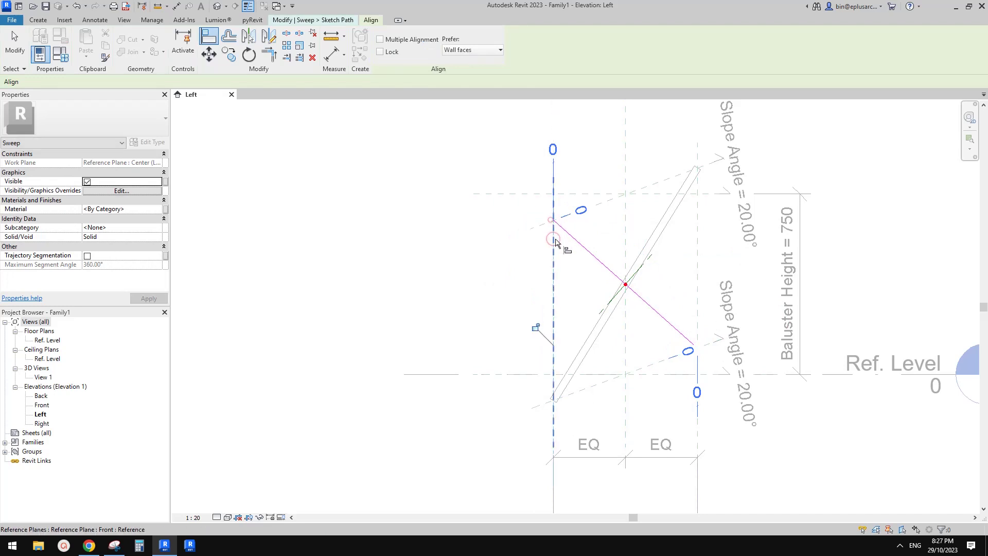
left_click(553, 221)
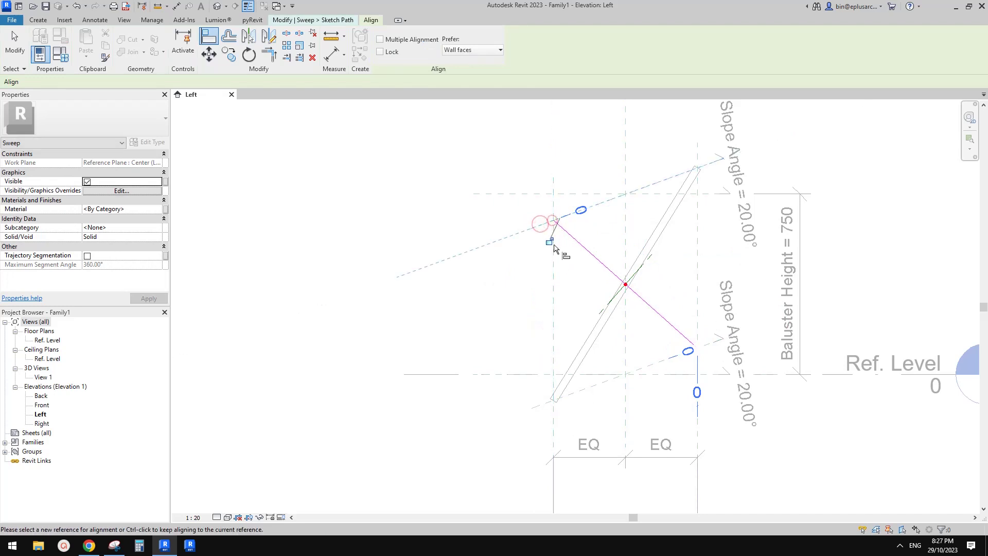
left_click(554, 223)
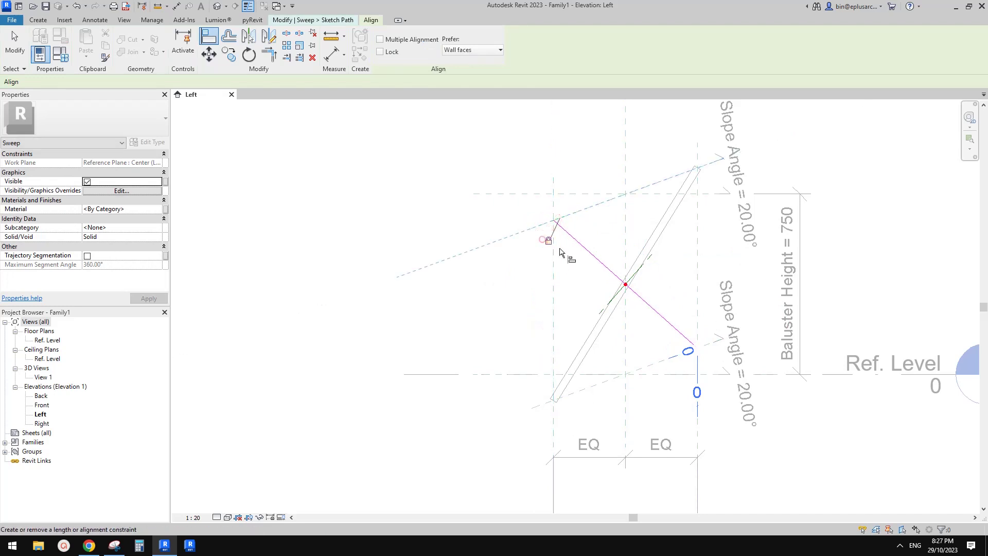
left_click(696, 350)
left_click(698, 350)
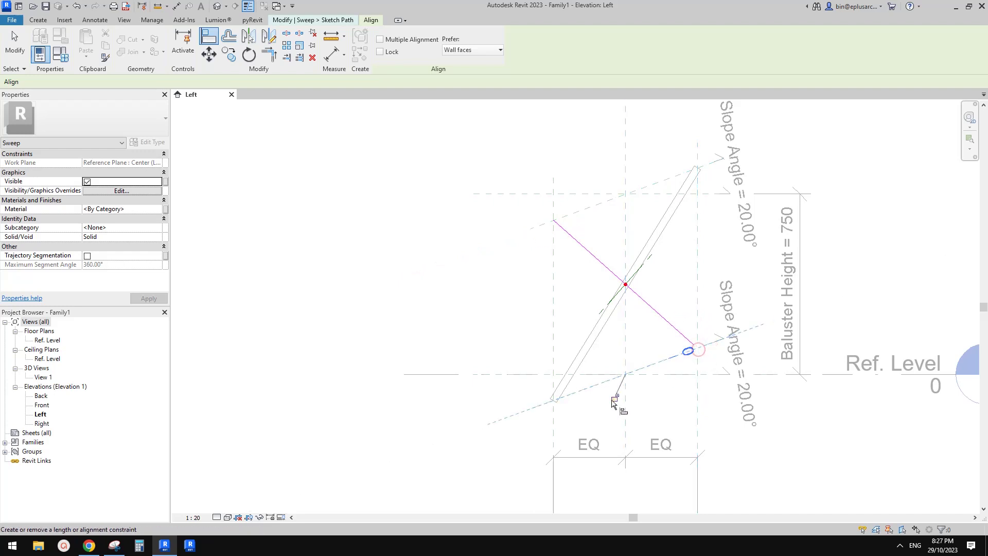
Finish the path and complete the sweep using the Family2 profile
left_click(322, 21)
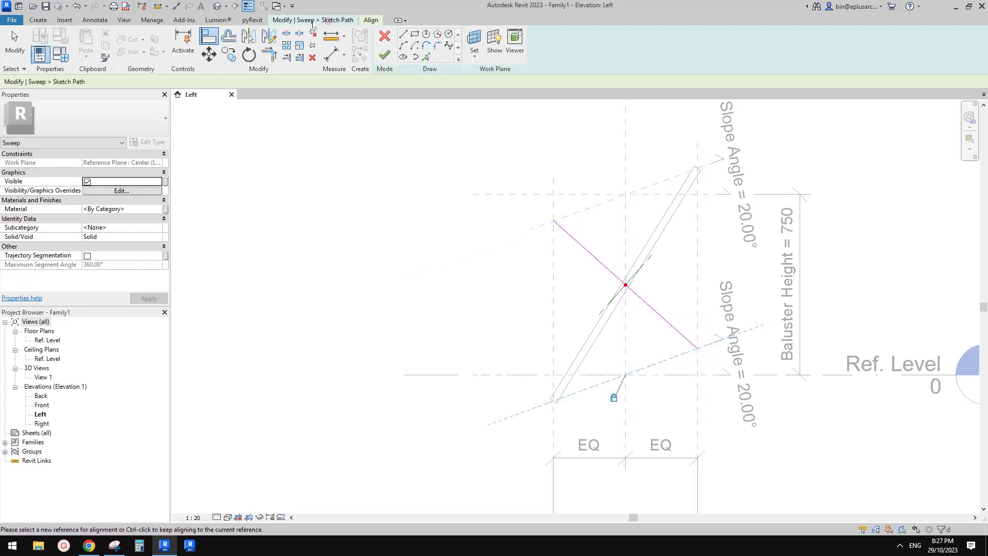
left_click(383, 55)
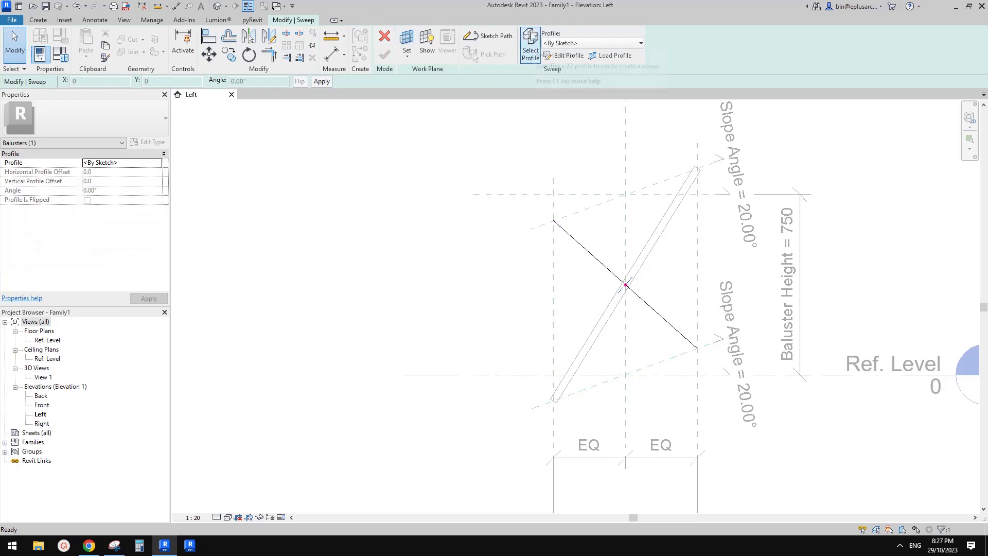
left_click(614, 44)
left_click(558, 65)
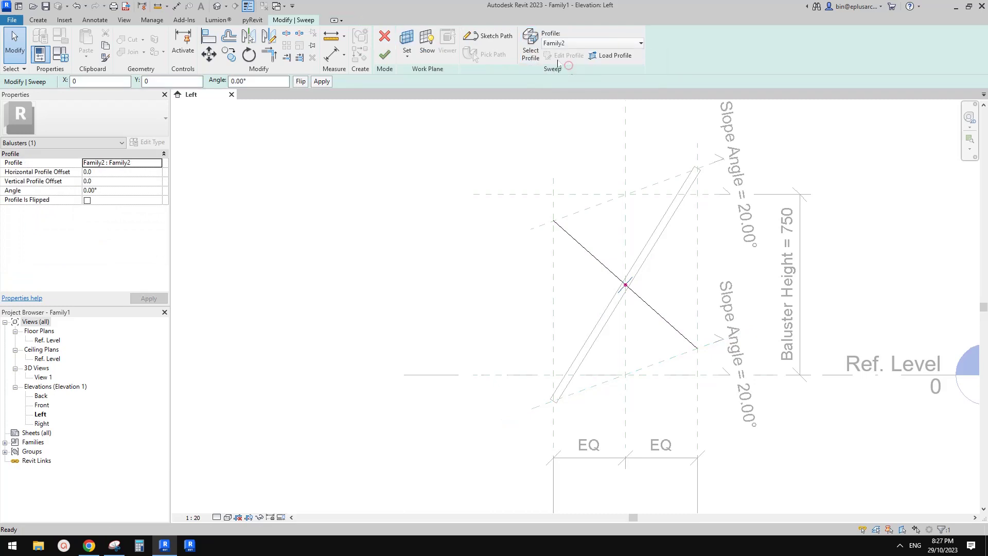
left_click(385, 54)
scroll(565, 236, "down", 2)
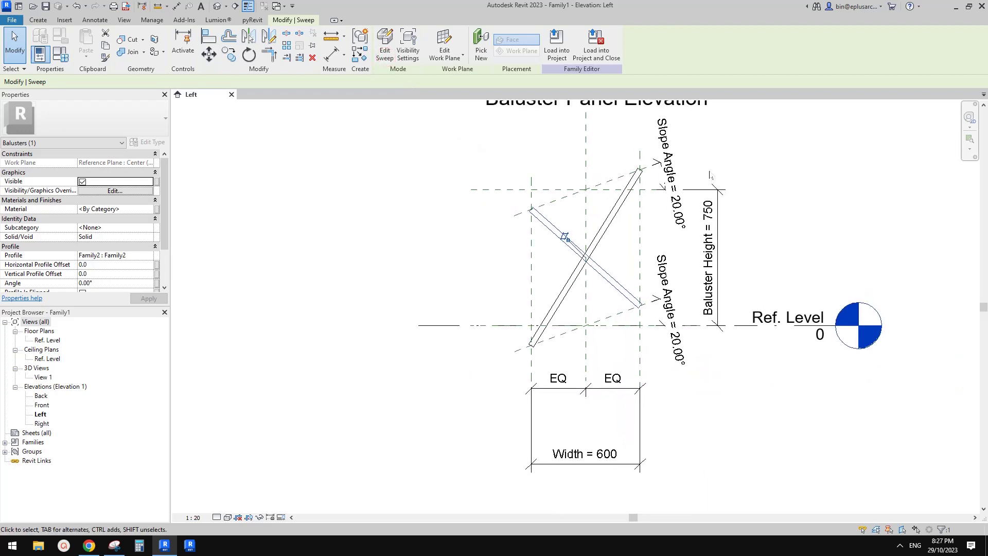
Switch to the default 3D view and orbit to inspect the two crossing round bars
scroll(570, 205, "up", 1)
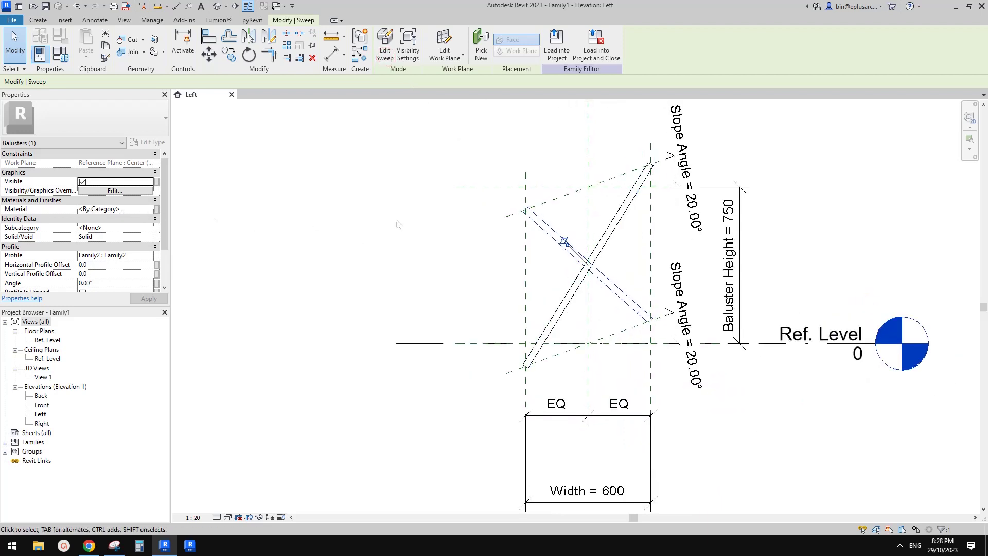
middle_click_drag(397, 224, 398, 226)
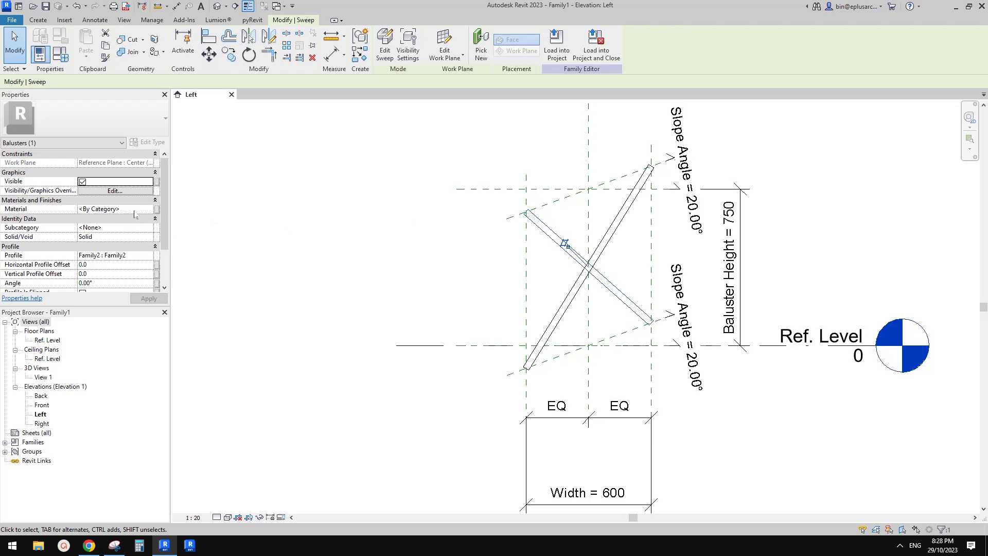
scroll(607, 258, "up", 1)
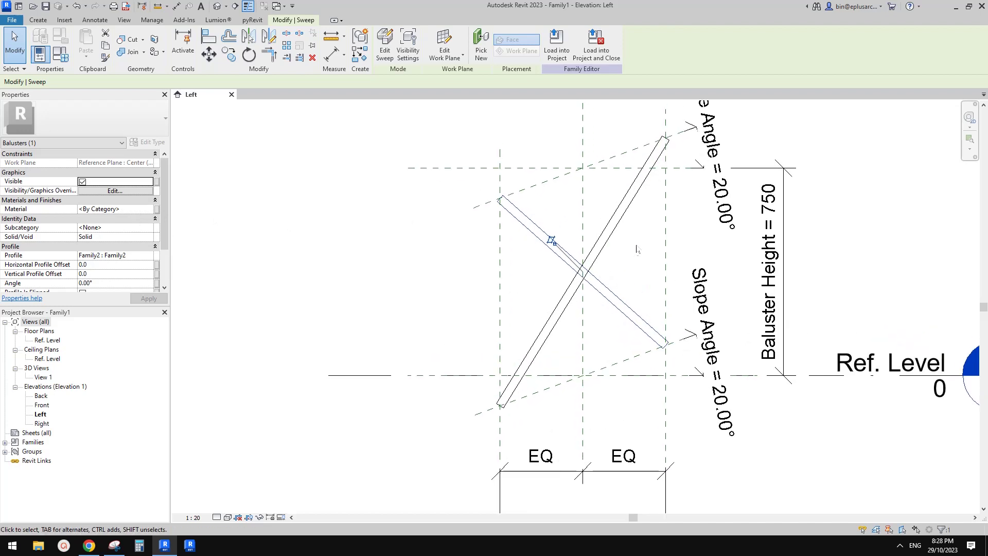
left_click(217, 11)
middle_click_drag(618, 292, 584, 295, "shift")
left_click(585, 289)
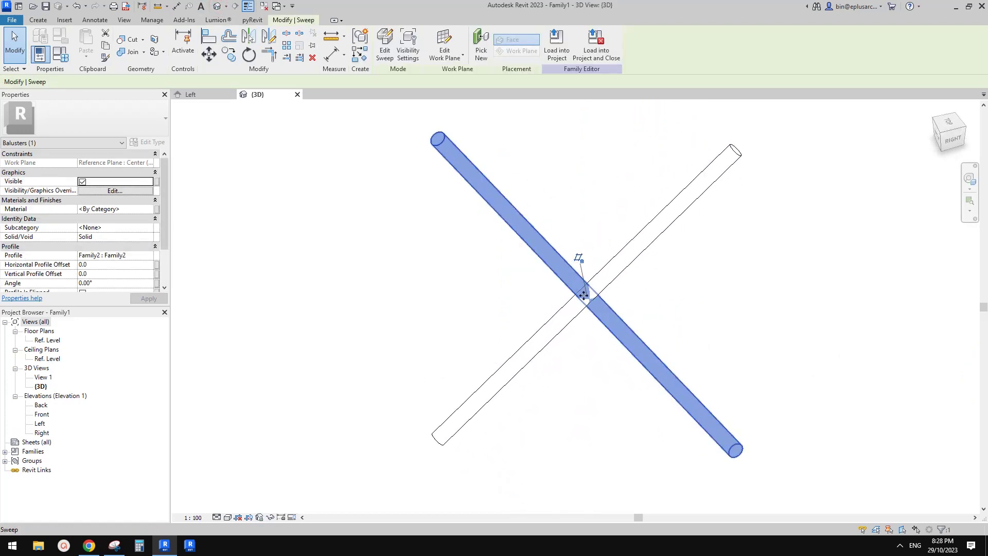
key("Escape")
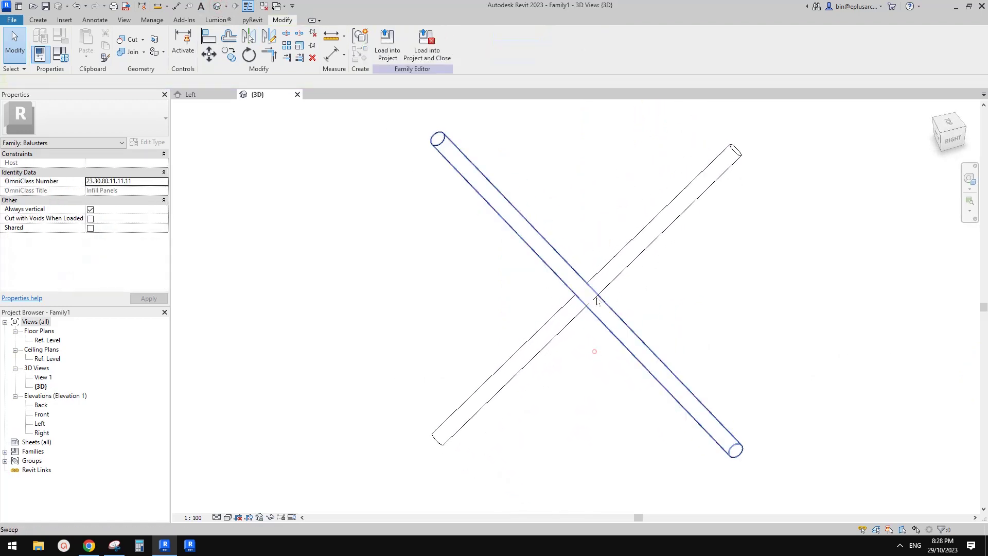
Join Geometry on the two diagonal sweeps, then orbit to check the merged crossing
left_click(132, 51)
left_click(569, 278)
left_click(612, 278)
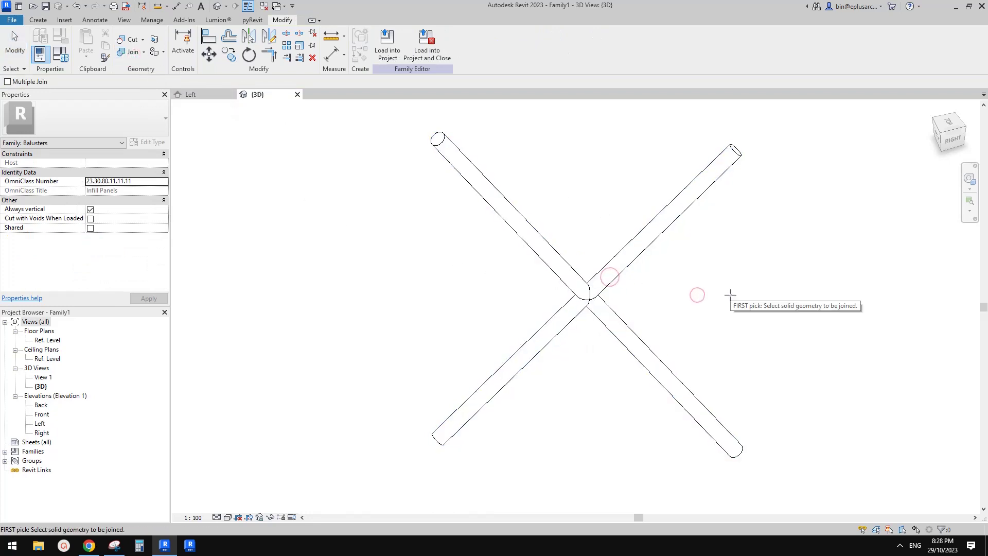
key("Escape")
middle_click_drag(731, 294, 678, 288, "shift")
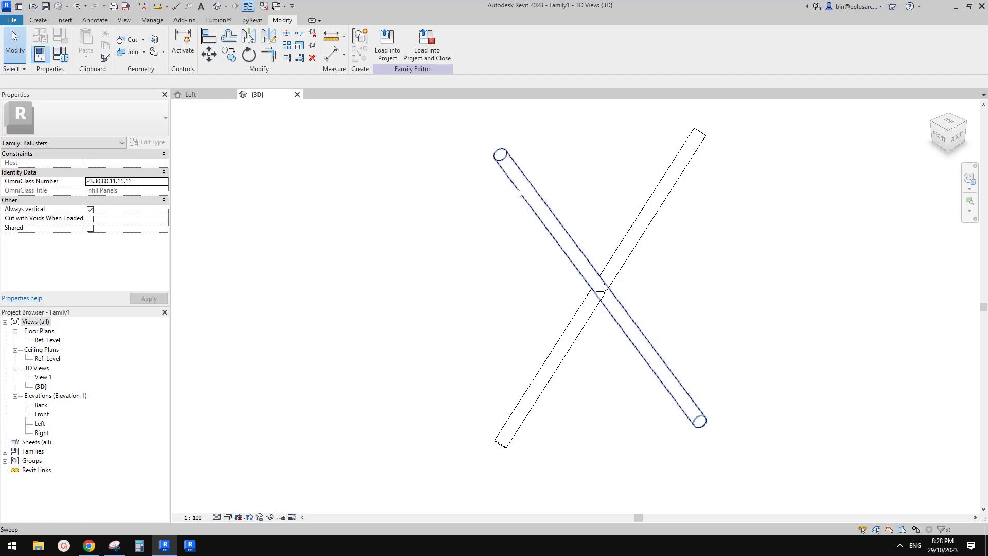
left_click(12, 20)
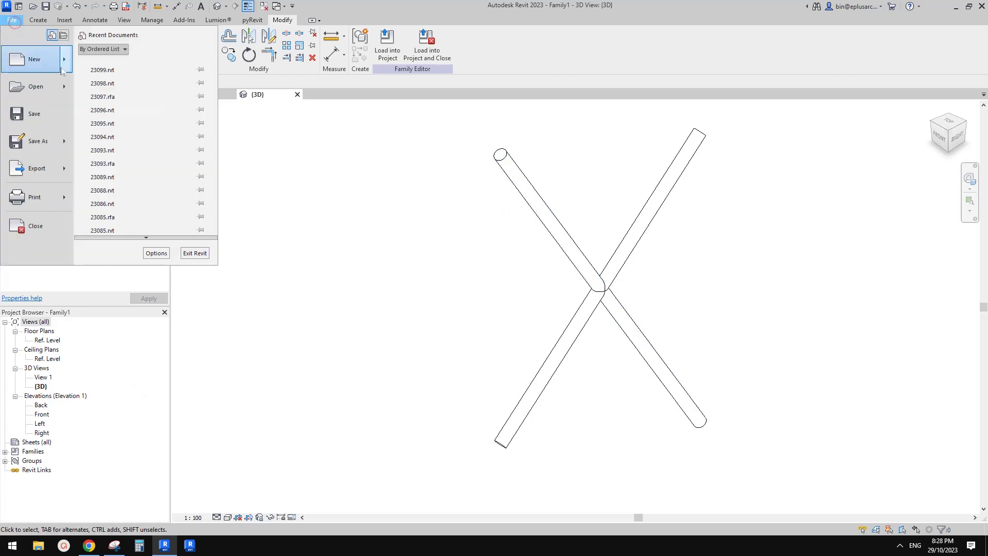
Create a new project, Project1, with the default template
mouse_move(64, 62)
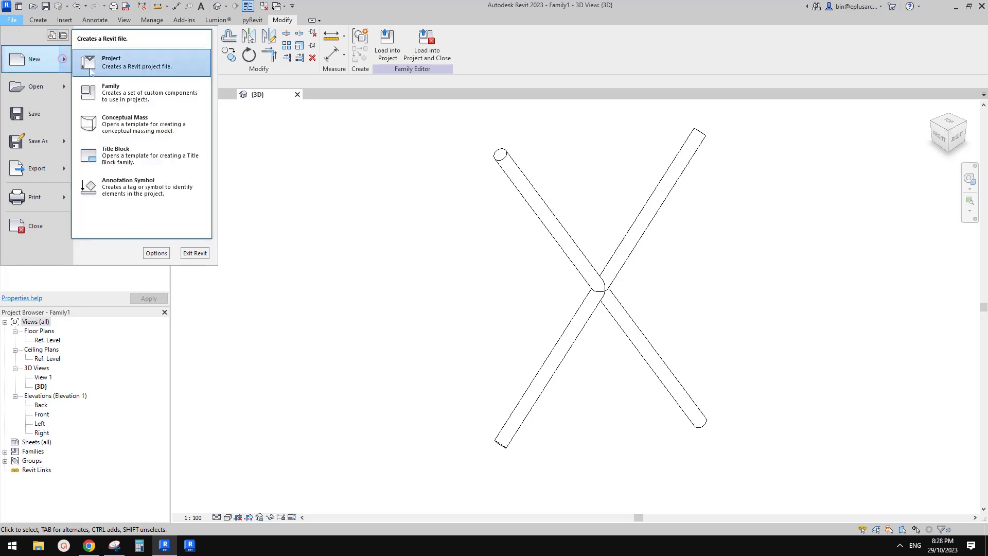
left_click(98, 61)
left_click(467, 219)
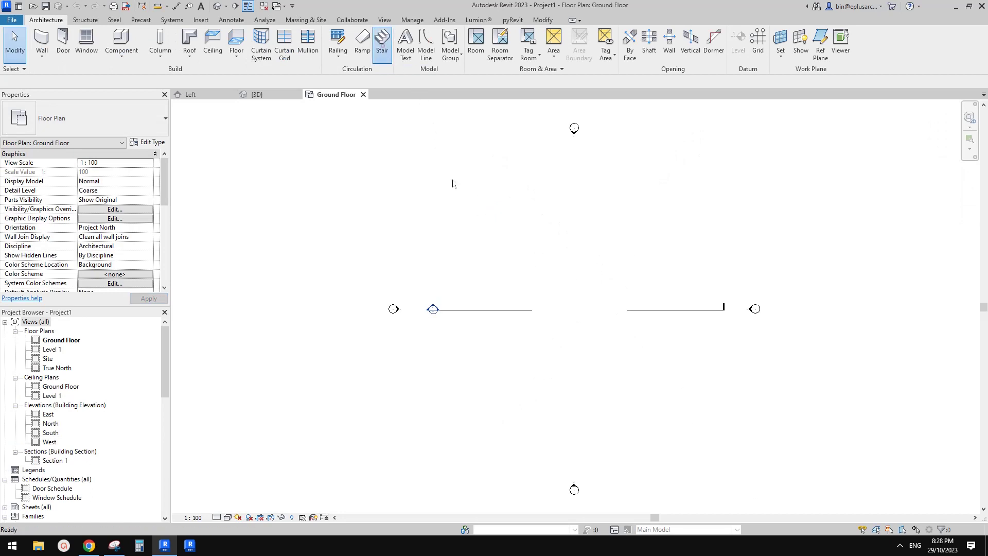
Draw a straight 22-riser stair on the Ground Floor and view it in 3D
left_click(382, 41)
left_click(546, 267)
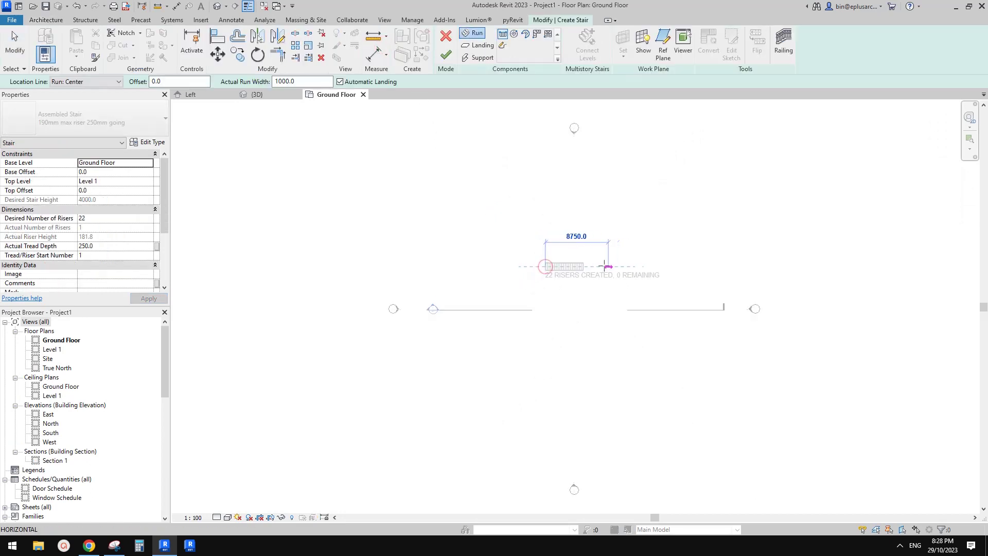
left_click(592, 267)
key("Escape")
left_click(446, 54)
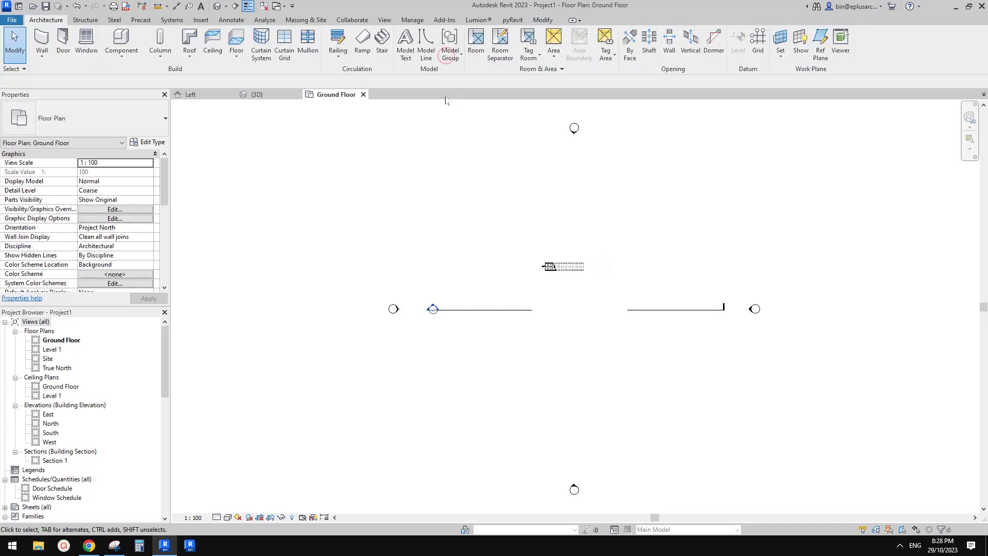
left_click(217, 7)
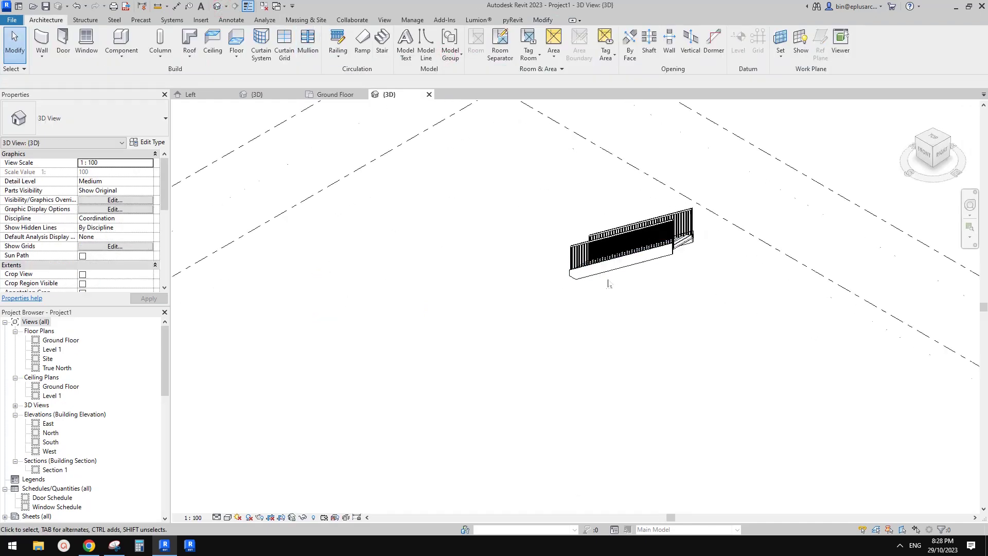
Copy the near stair railing with CO and place the copy on the ground in front of the stair
left_click(558, 250)
middle_click_drag(559, 249, 720, 247, "shift")
left_click(686, 268)
scroll(656, 253, "up", 2)
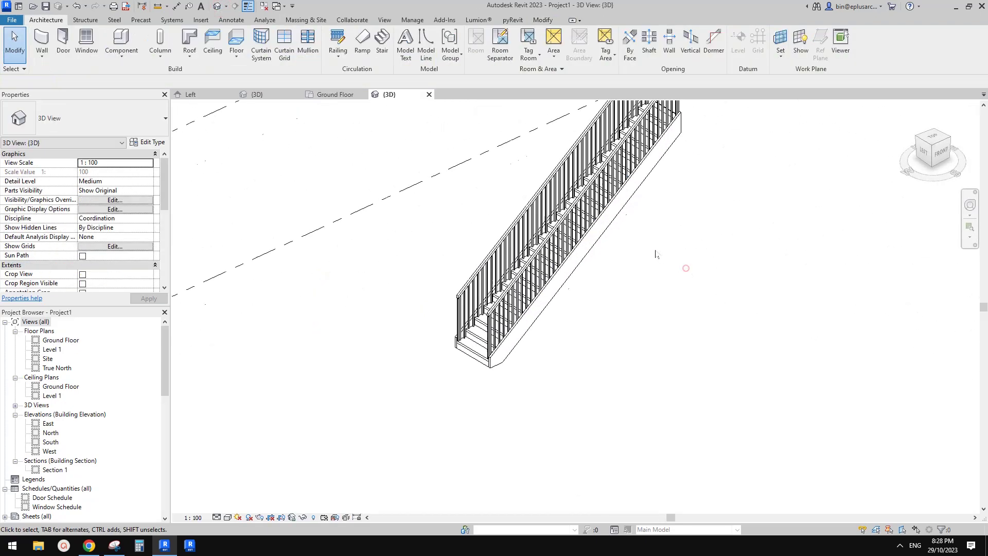
middle_click_drag(617, 236, 627, 281)
left_click(543, 320)
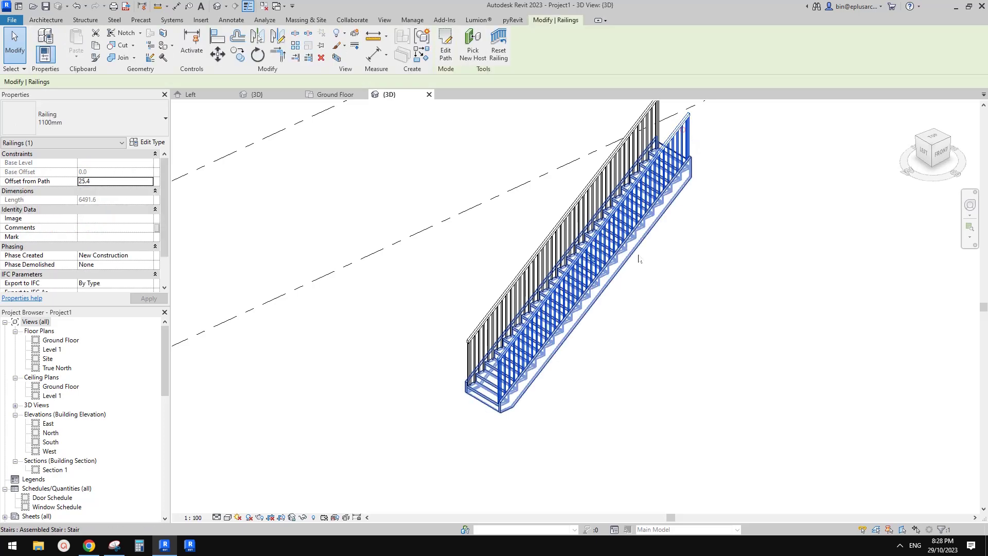
middle_click_drag(683, 304, 583, 349, "shift")
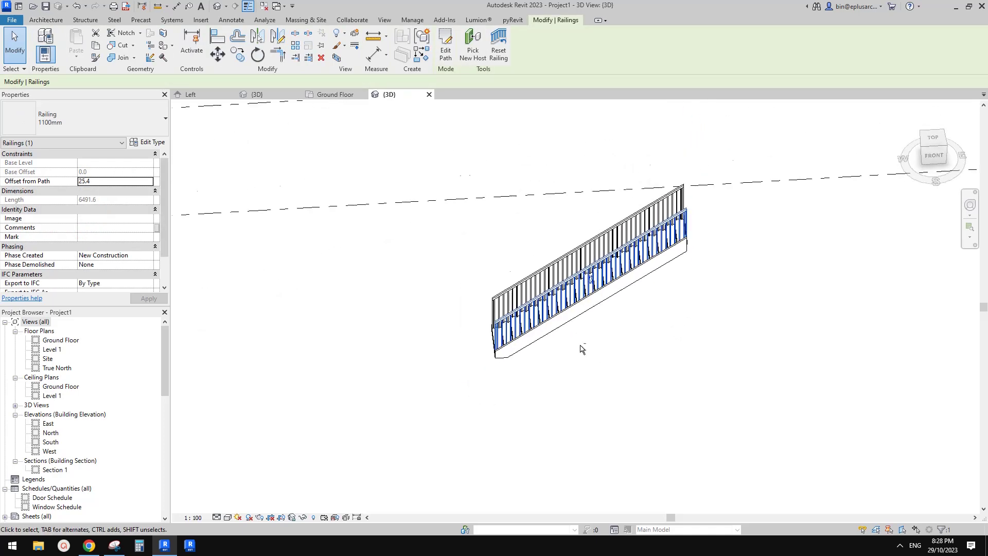
key("c")
key("o")
left_click(586, 312)
left_click(599, 389)
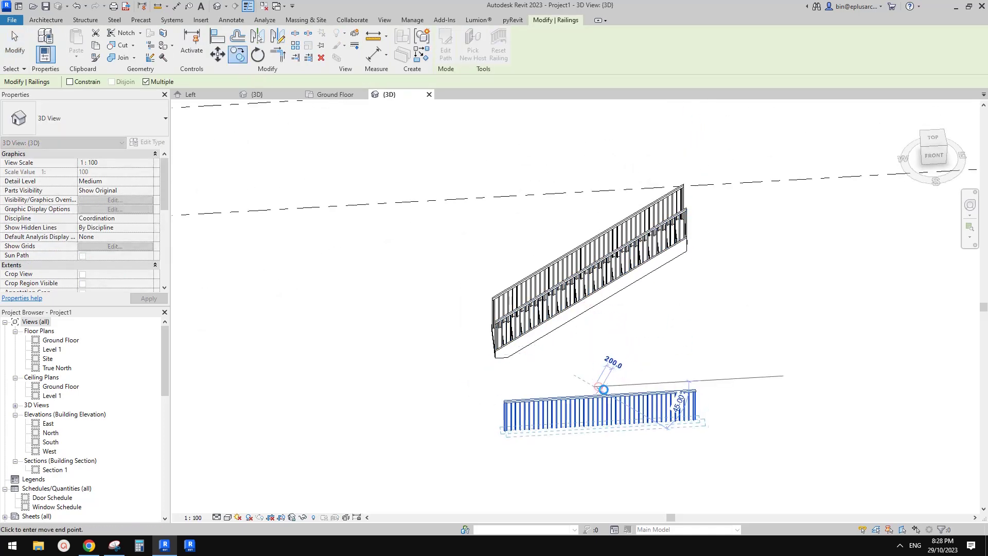
middle_click_drag(595, 415, 609, 377, "shift")
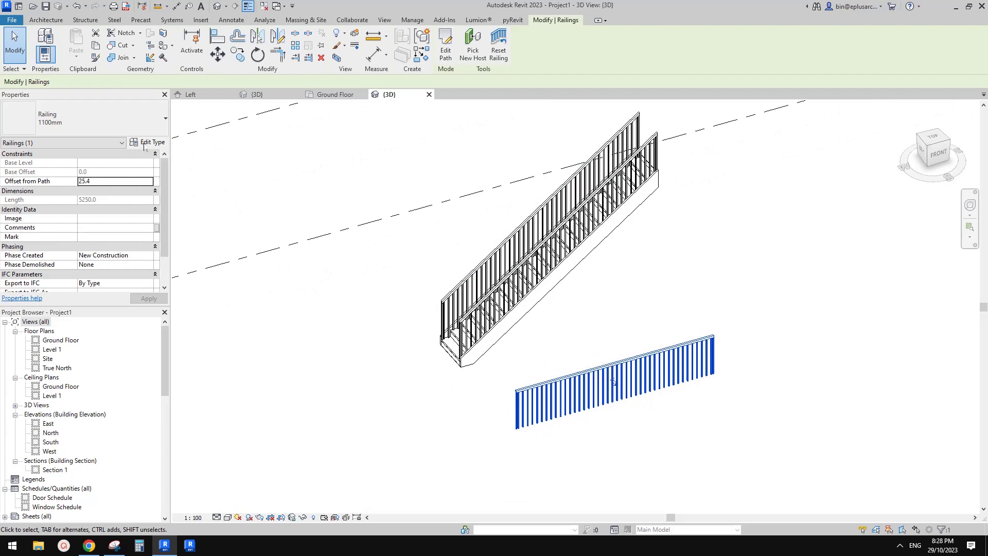
Duplicate the copied railing's type as NEW, checking the annotated reference sketch
left_click(145, 143)
left_click(309, 240)
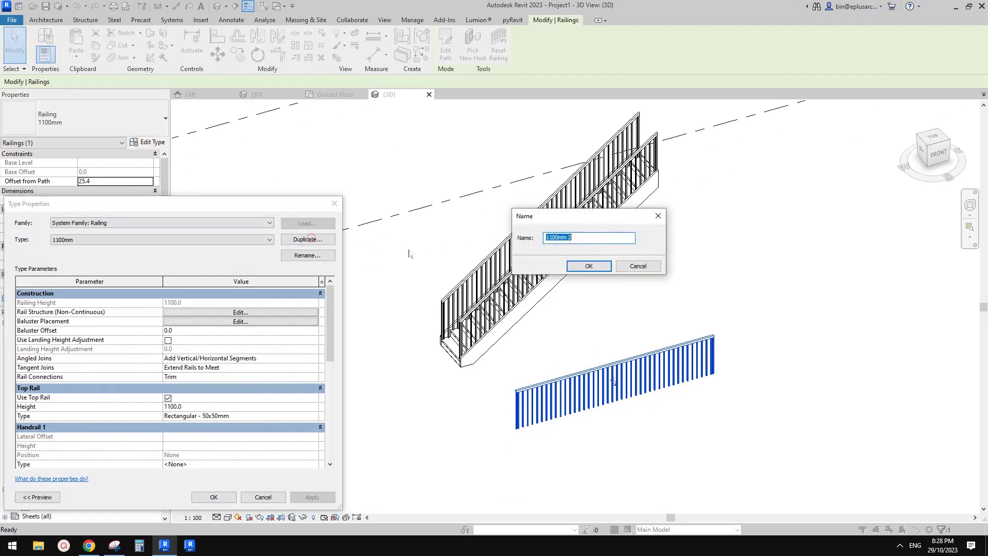
left_click(574, 270)
left_click_drag(305, 204, 355, 144)
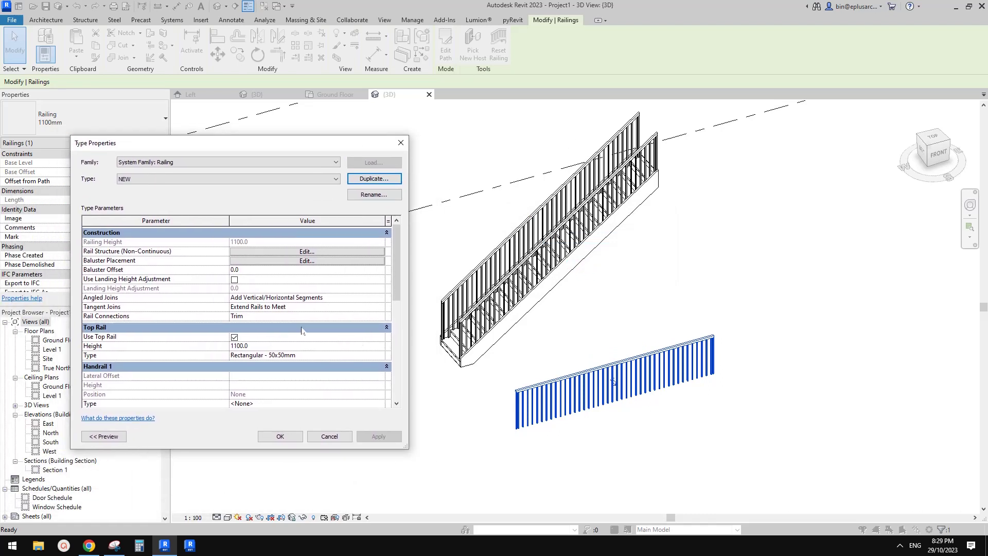
left_click(114, 546)
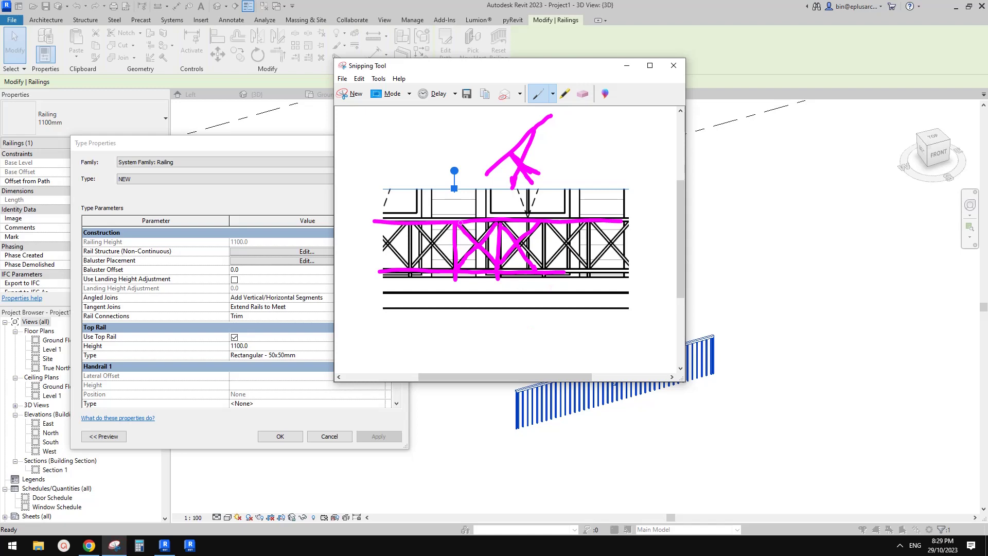
left_click(252, 333)
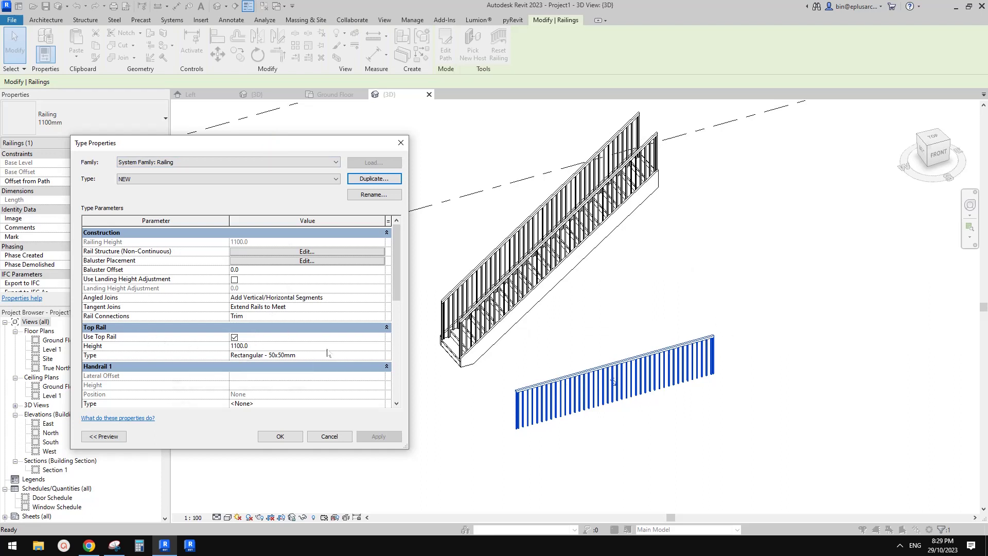
Set type NEW's top rail to Circular - 40mm and apply the change
left_click(309, 359)
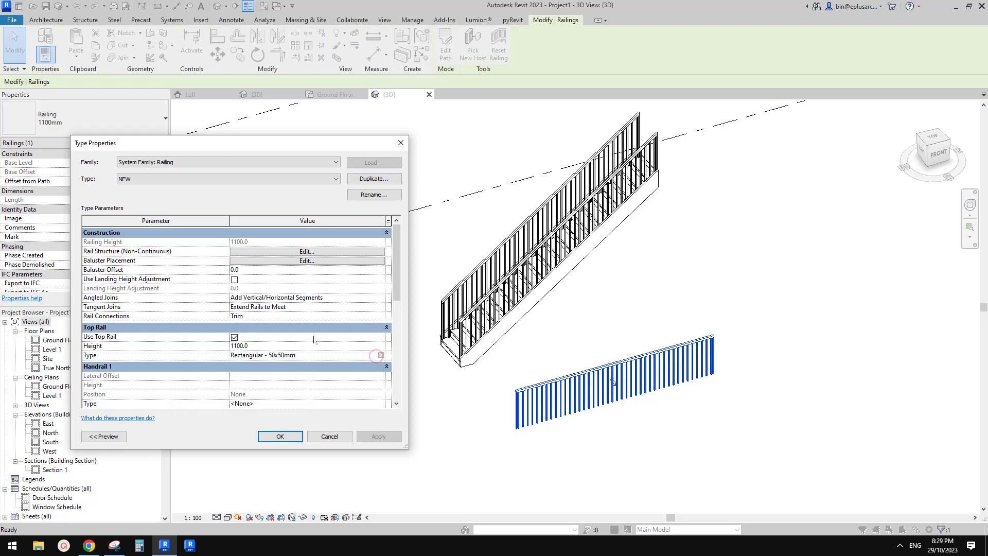
left_click(381, 356)
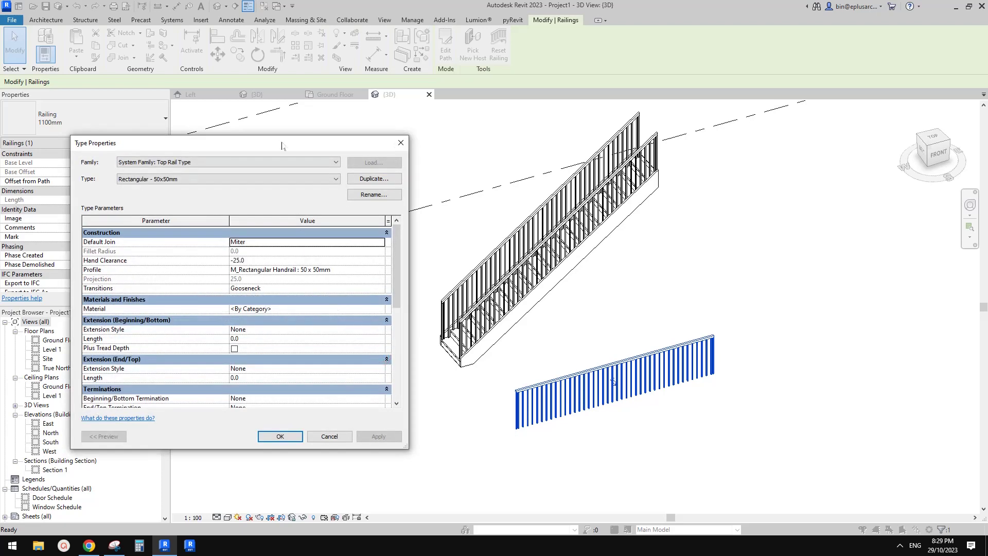
left_click_drag(282, 146, 357, 137)
left_click(294, 170)
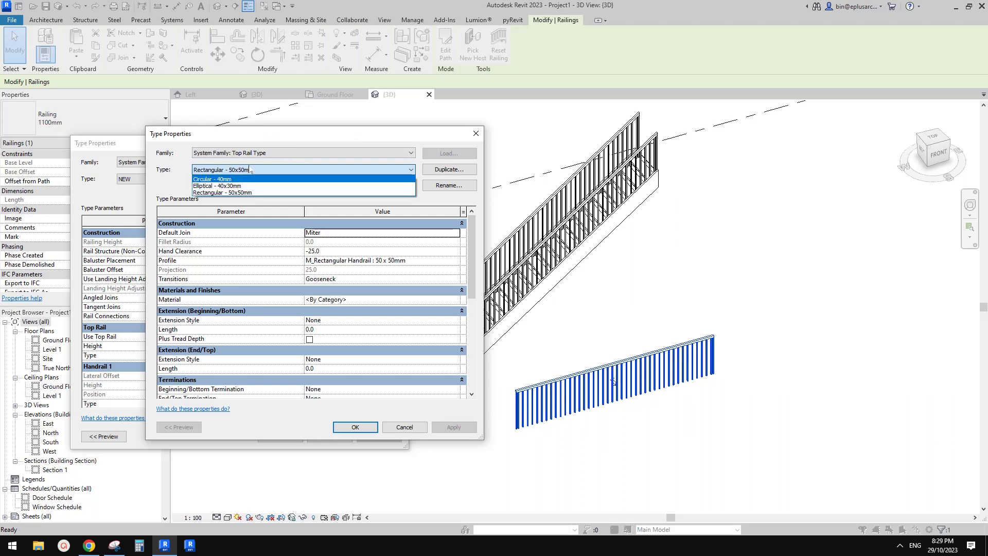
left_click(211, 179)
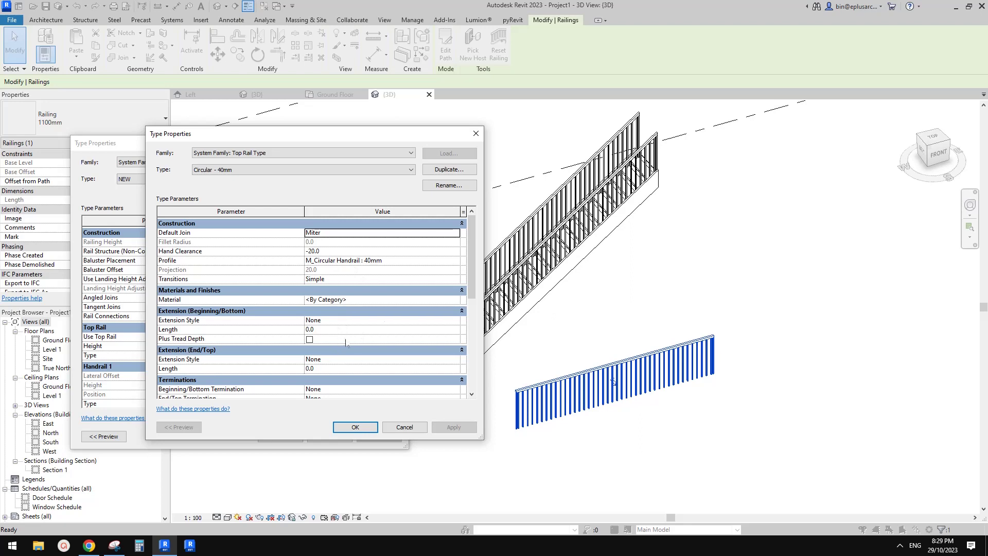
mouse_move(465, 263)
left_mouse_down()
mouse_move(466, 294)
mouse_move(466, 263)
left_mouse_up()
left_click(358, 426)
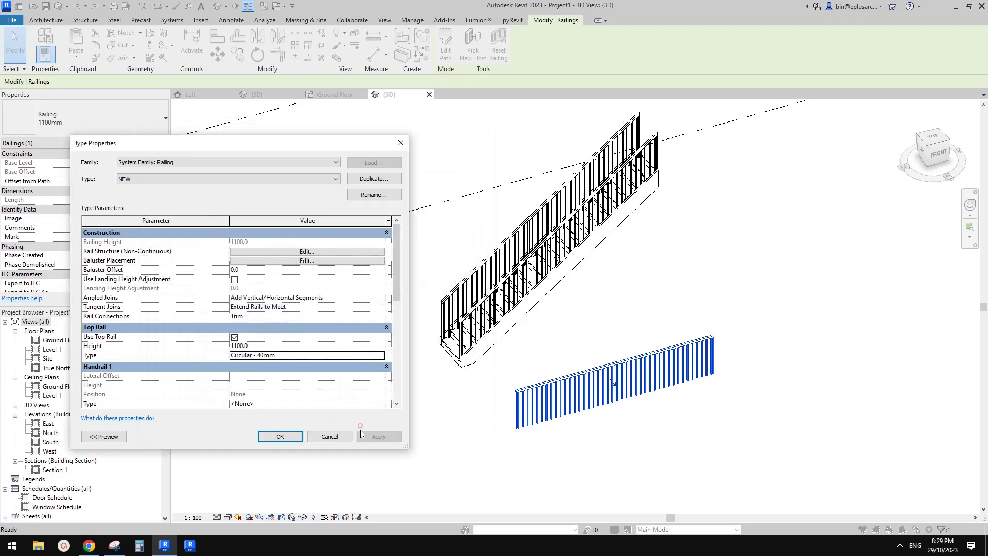
left_click(372, 437)
left_click(280, 437)
Compare against the reference railing drawing in Google Docs, then return to the 3D view
scroll(566, 407, "up", 5)
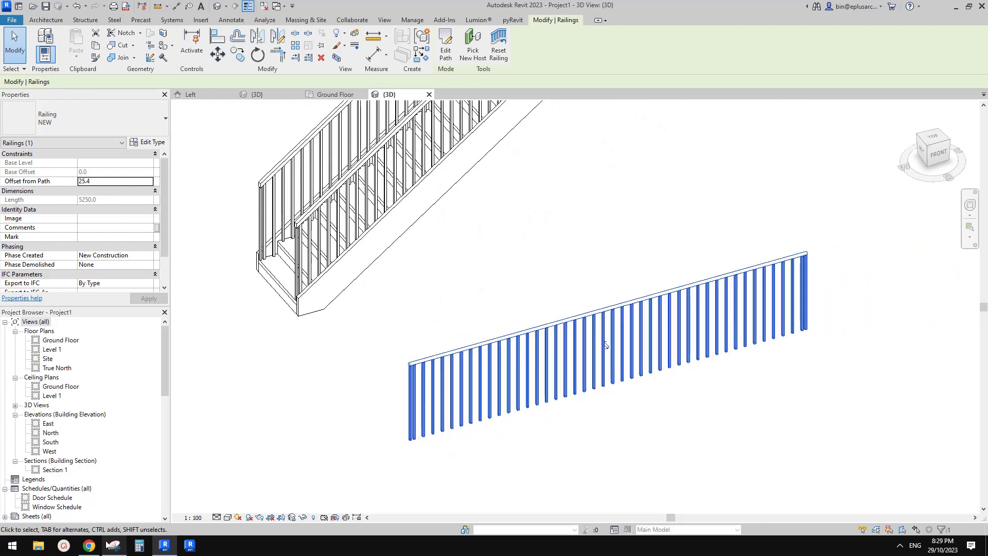
left_click(89, 546)
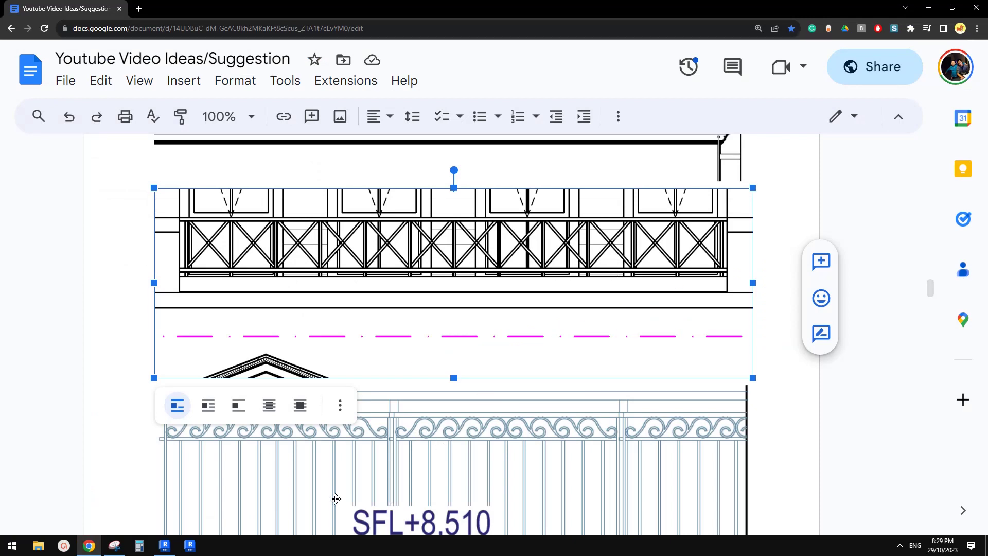
left_click(165, 545)
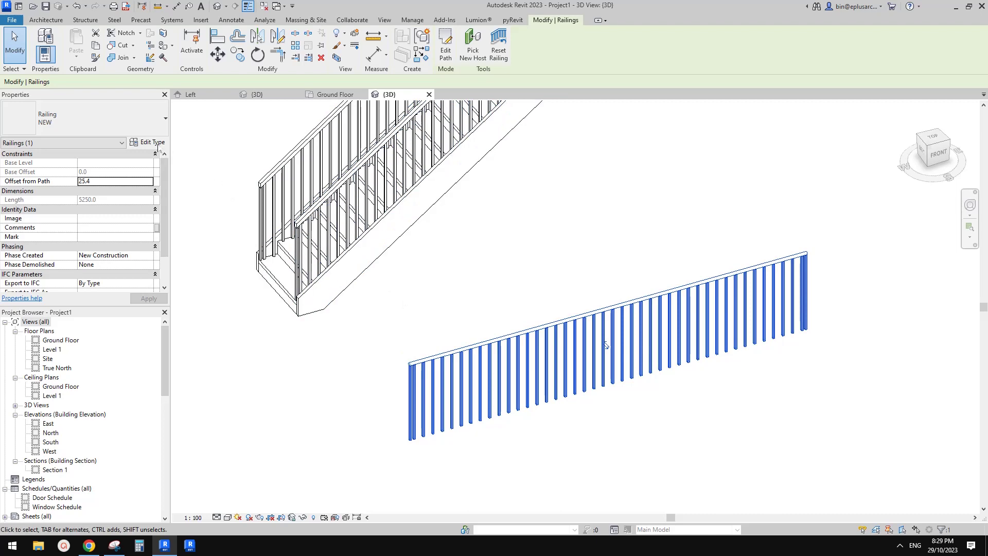
In type NEW's rail structure, add a non-continuous rail at height 100.0
left_click(154, 142)
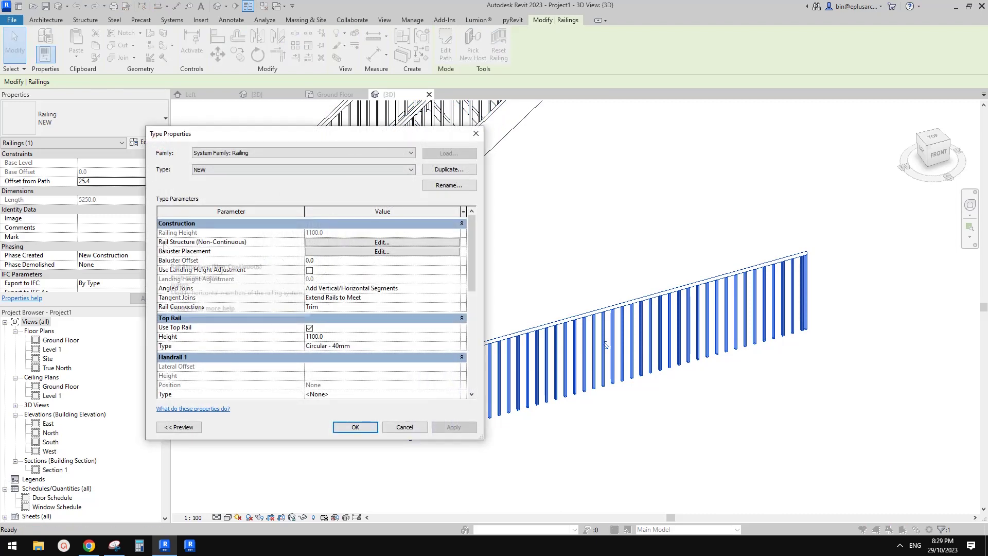
left_click(382, 243)
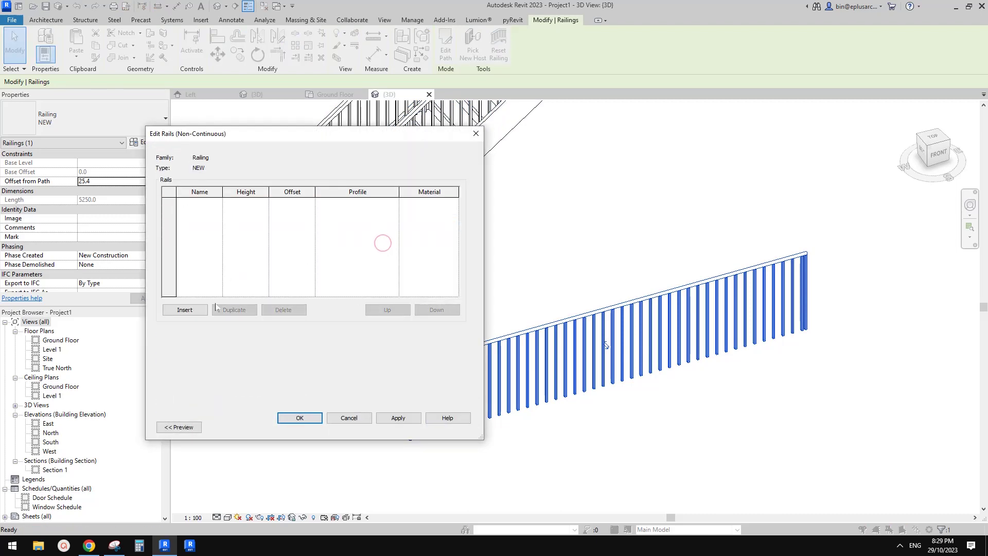
left_click(185, 309)
left_click(263, 204)
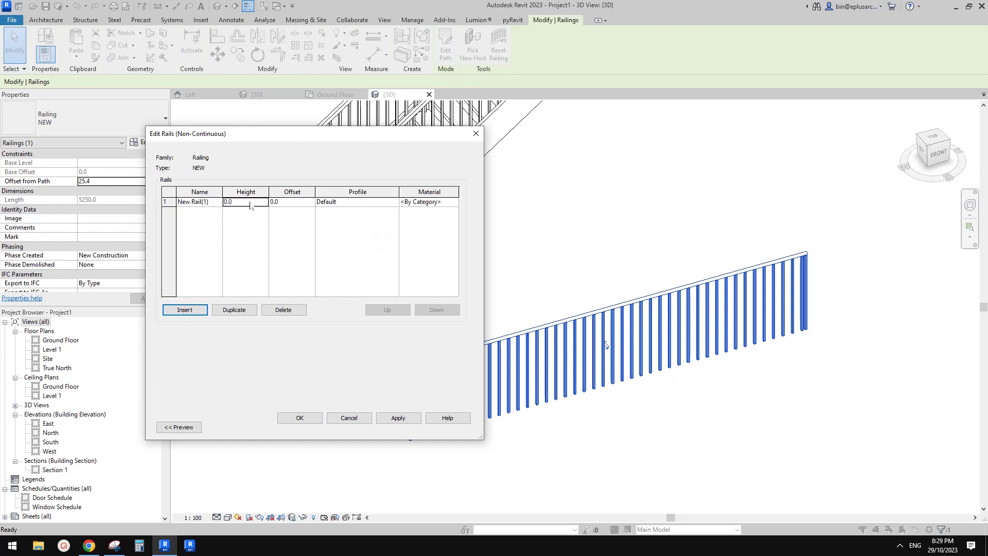
type("1")
left_click(350, 206)
Give the new rail the Circular Handrail : 30mm profile and confirm
left_click(394, 202)
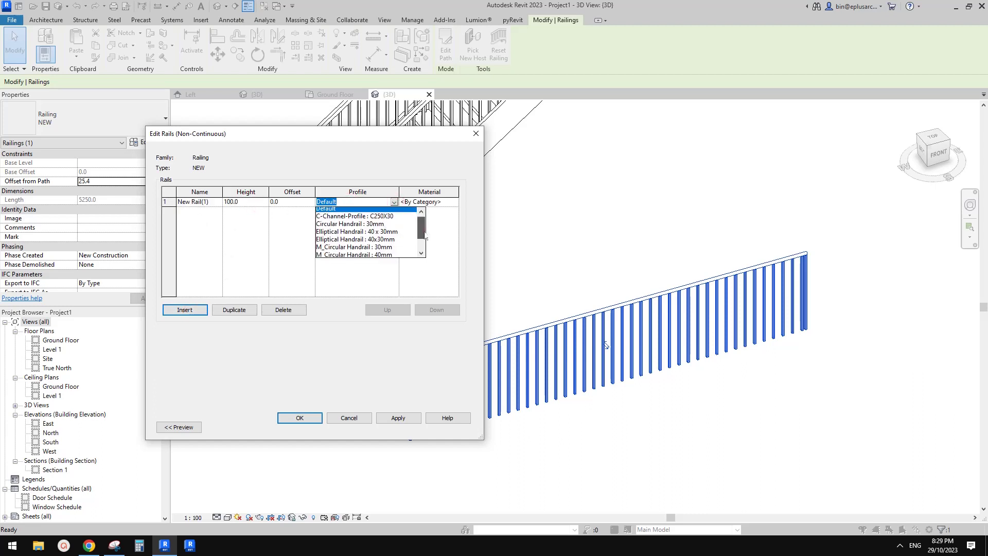
scroll(425, 238, "down", 1)
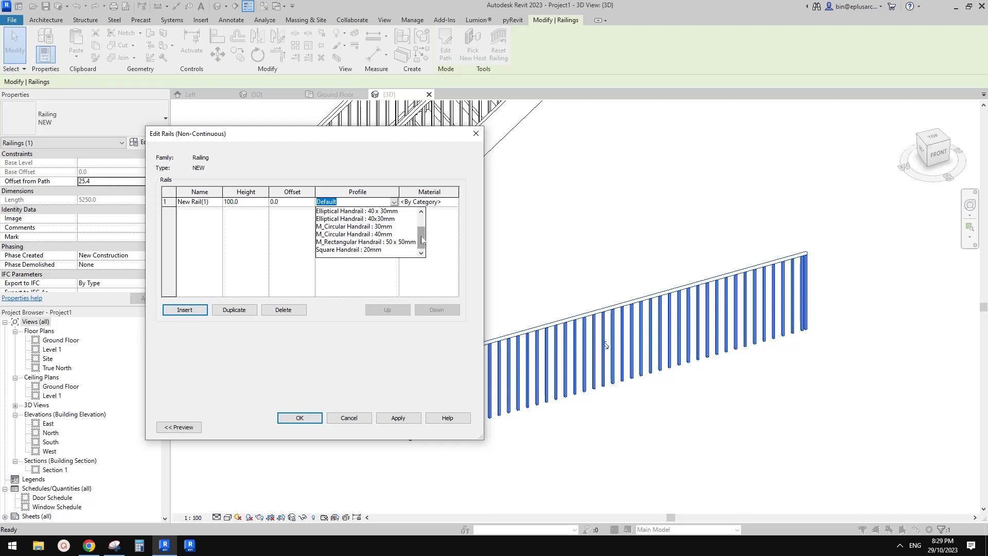
scroll(422, 239, "up", 1)
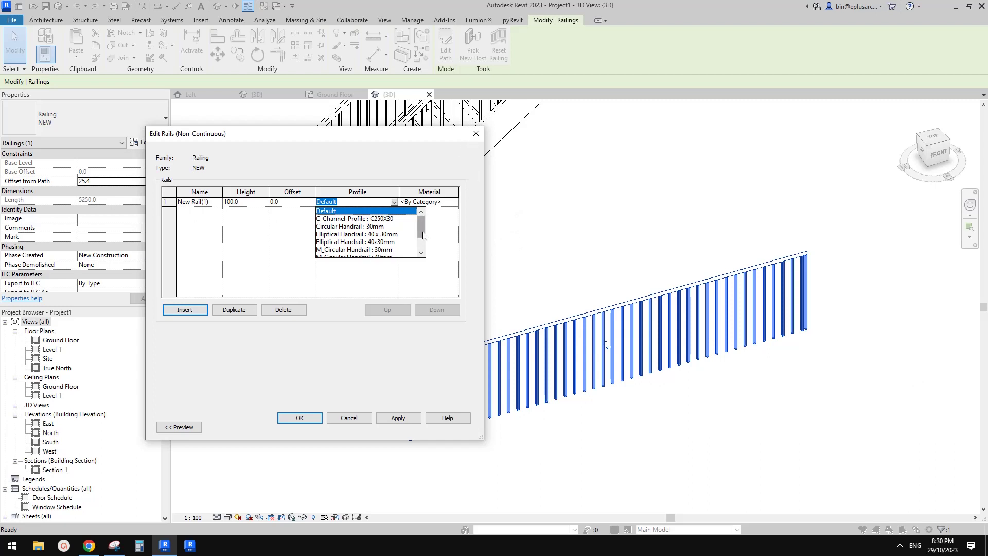
scroll(428, 244, "down", 2)
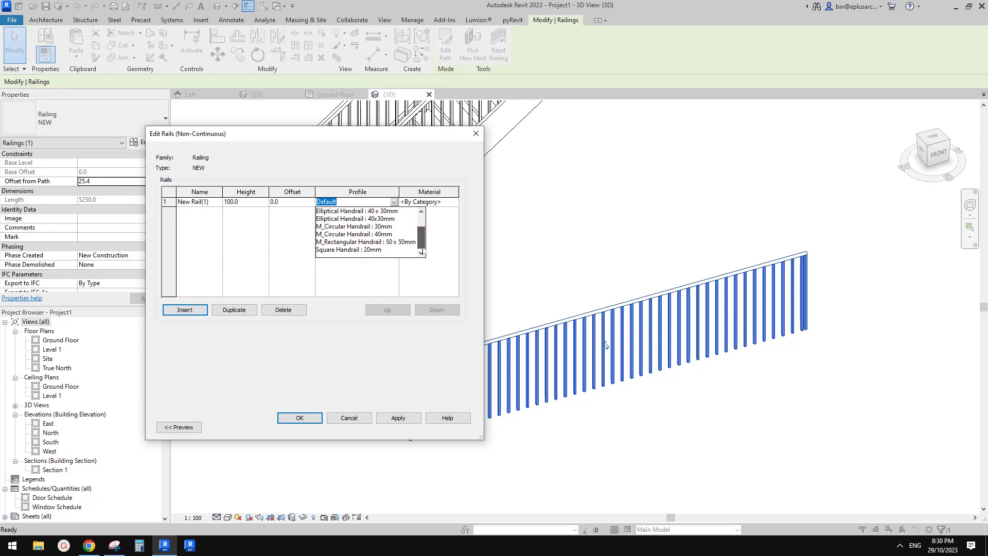
scroll(423, 242, "up", 1)
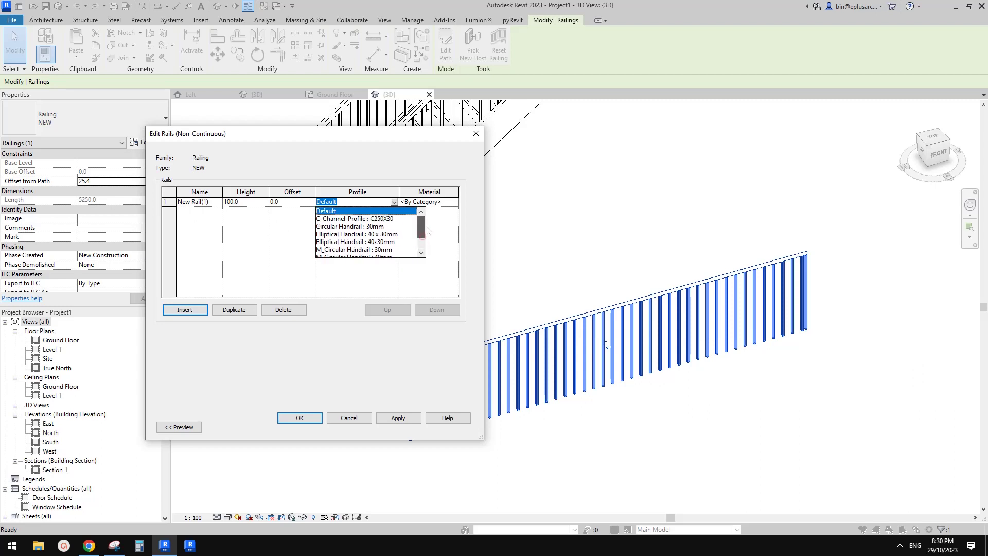
left_click(350, 226)
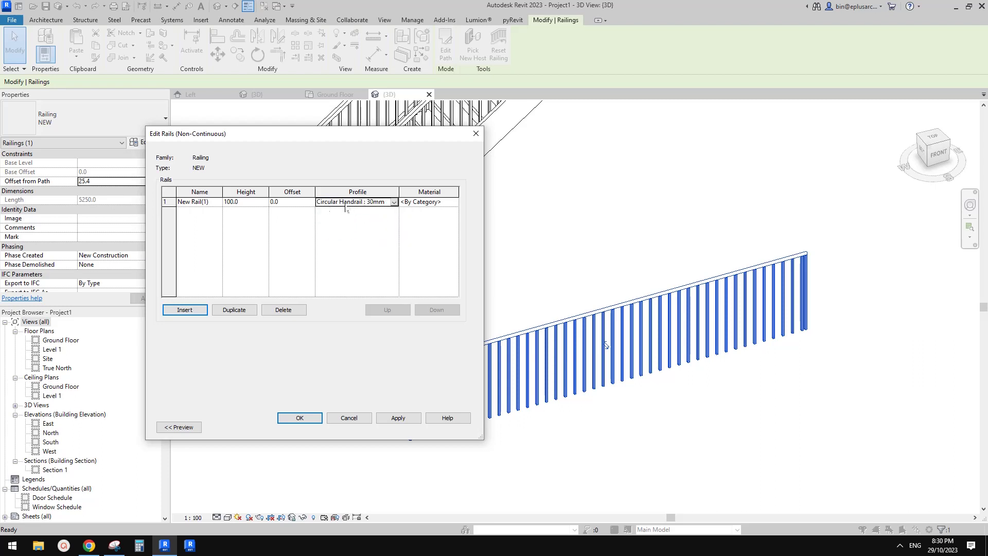
left_click(299, 417)
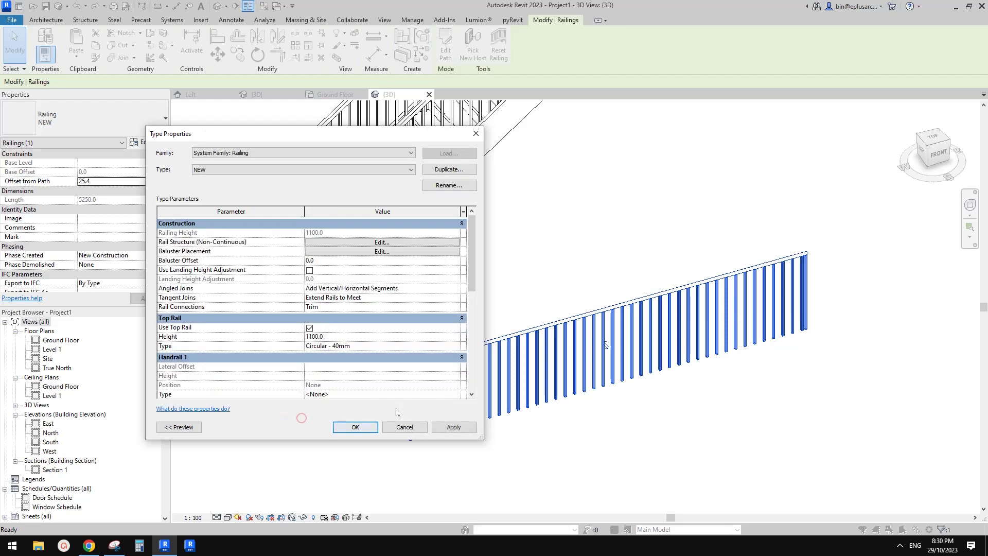
Close Type Properties and orbit to see the new low rail beneath the top rail
left_click(353, 427)
left_click(580, 449)
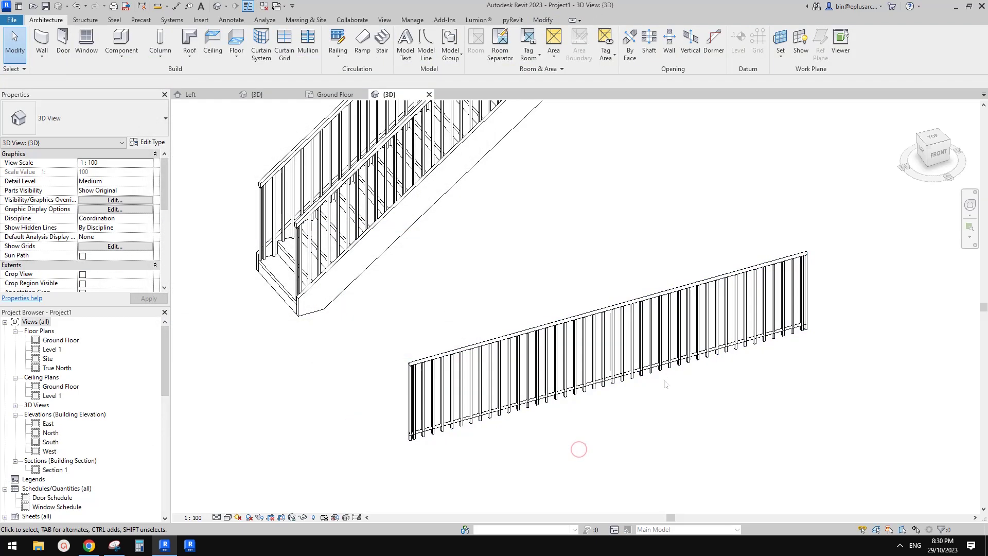
middle_click_drag(666, 384, 559, 400, "shift")
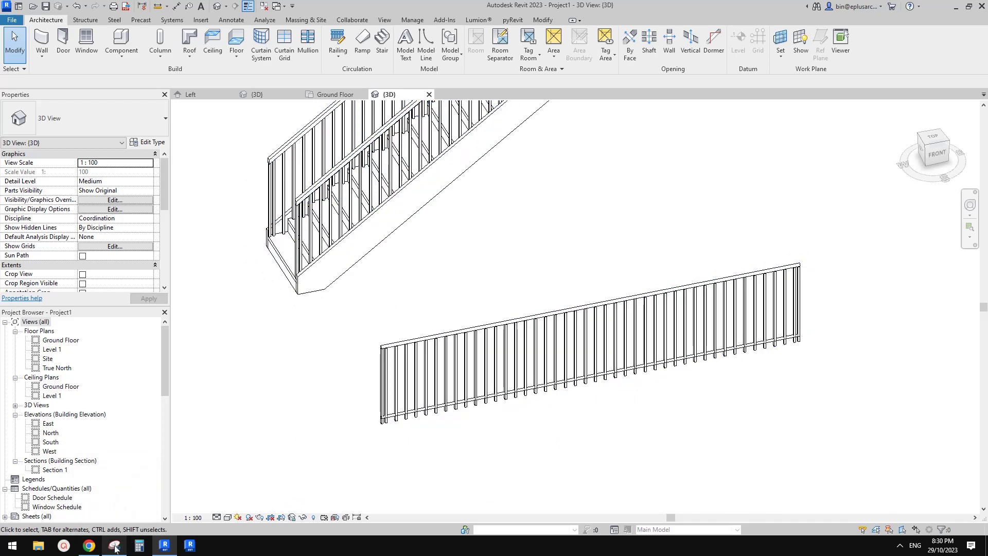
Load the Family1 baluster family into Project1 and select the railing in 3D
left_click(215, 97)
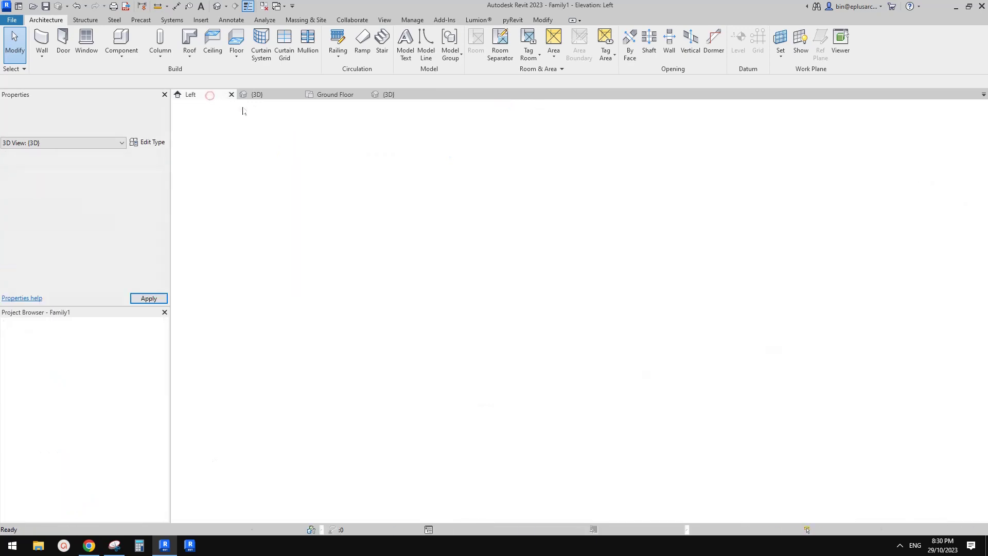
left_click(396, 49)
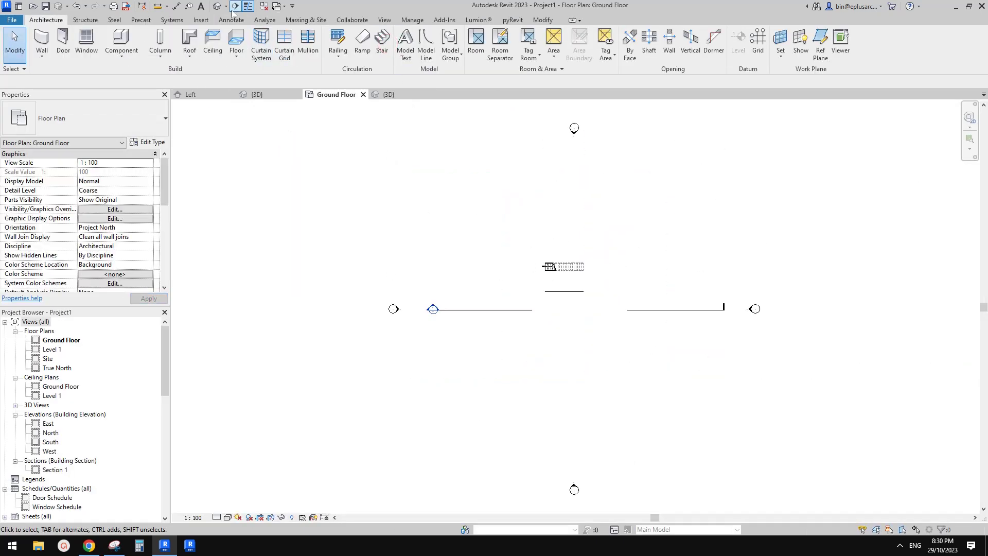
left_click(219, 7)
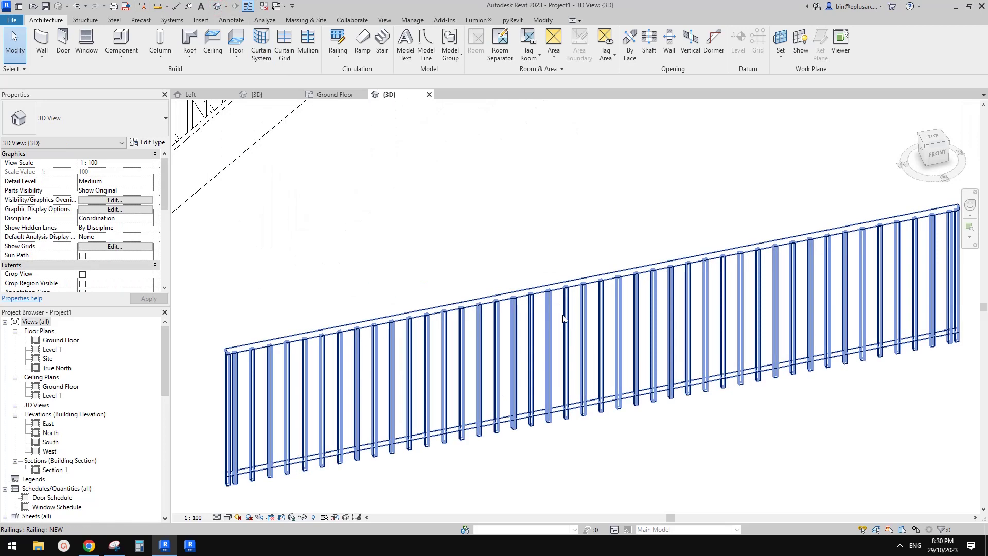
left_click(565, 319)
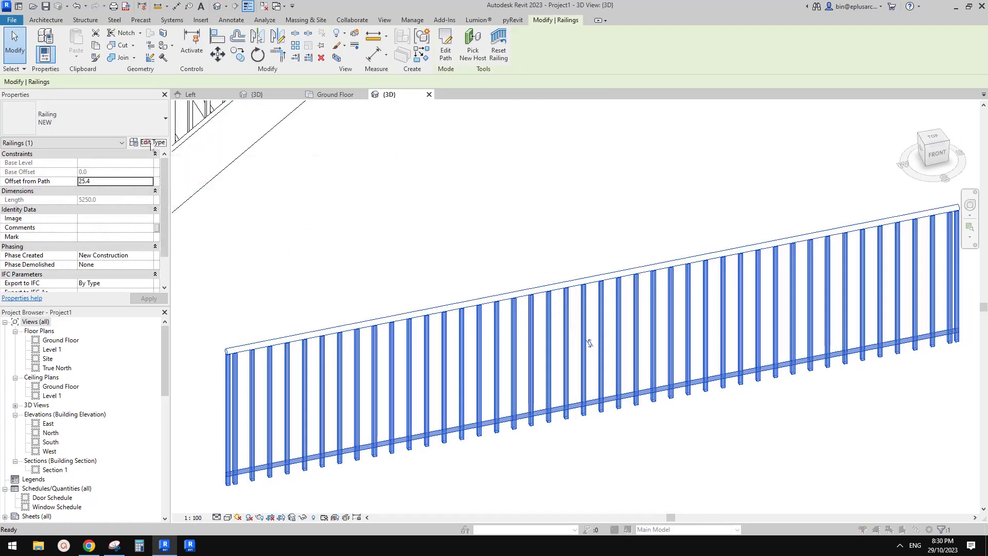
Make Family1 : Family1 the railing's regular baluster, then return to Family1's Left elevation
left_click(151, 142)
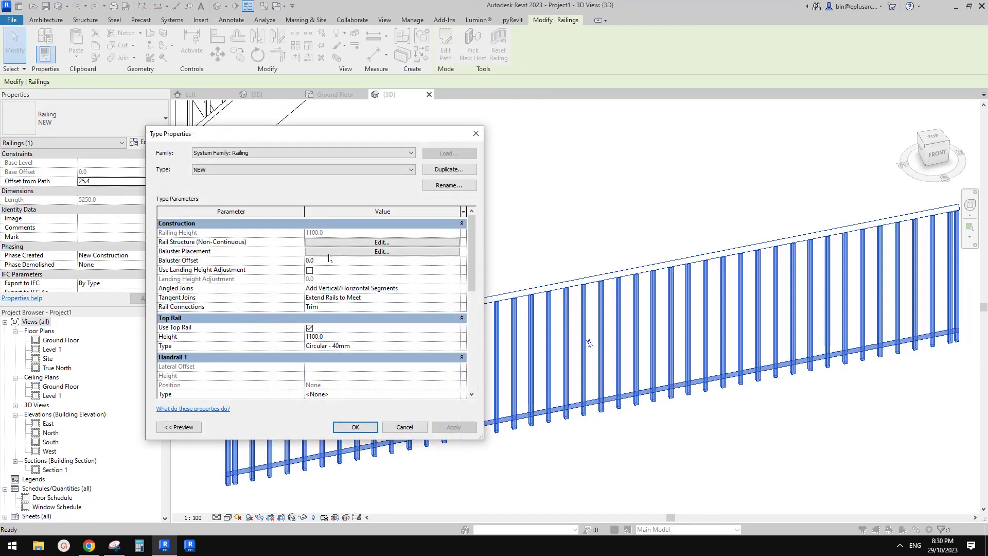
left_click(349, 252)
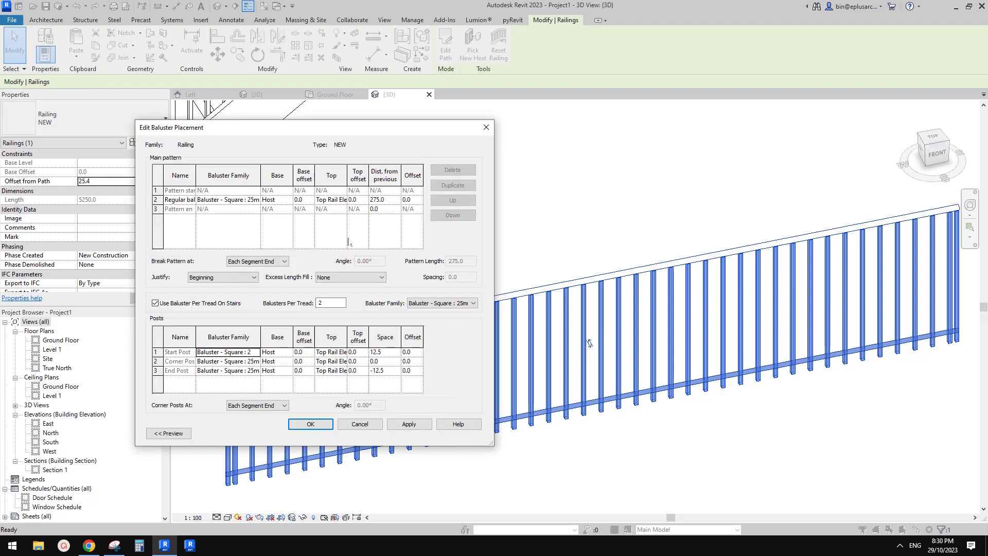
left_click(255, 200)
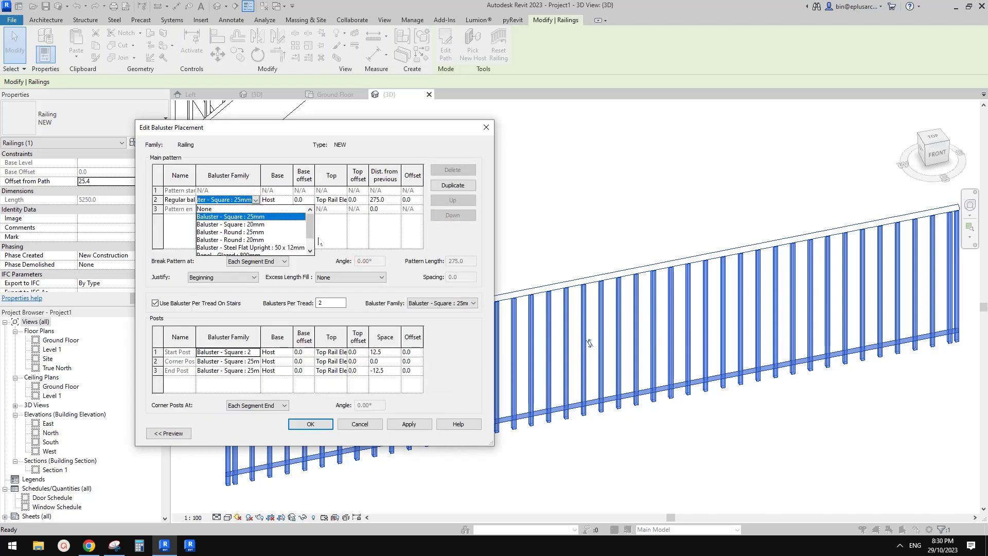
scroll(312, 244, "down", 2)
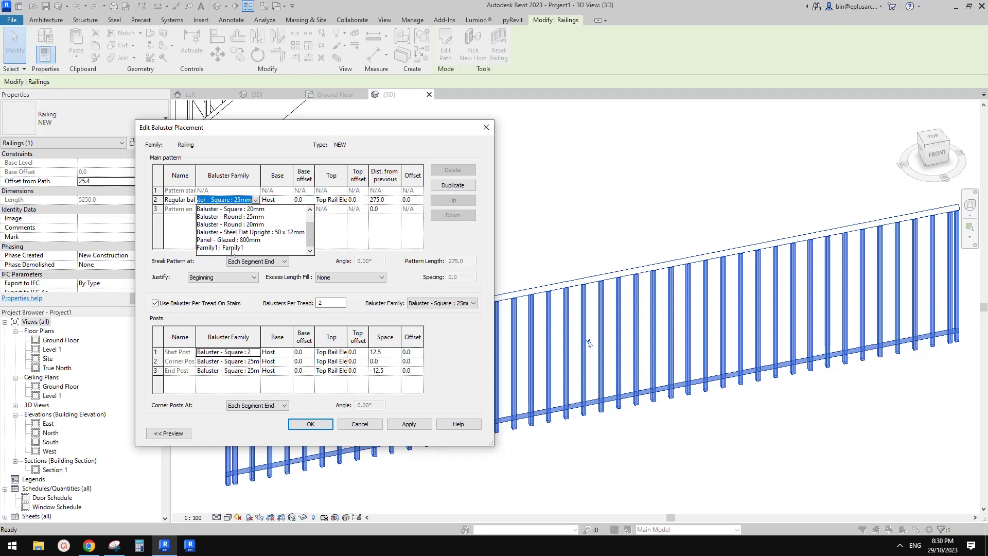
left_click(233, 248)
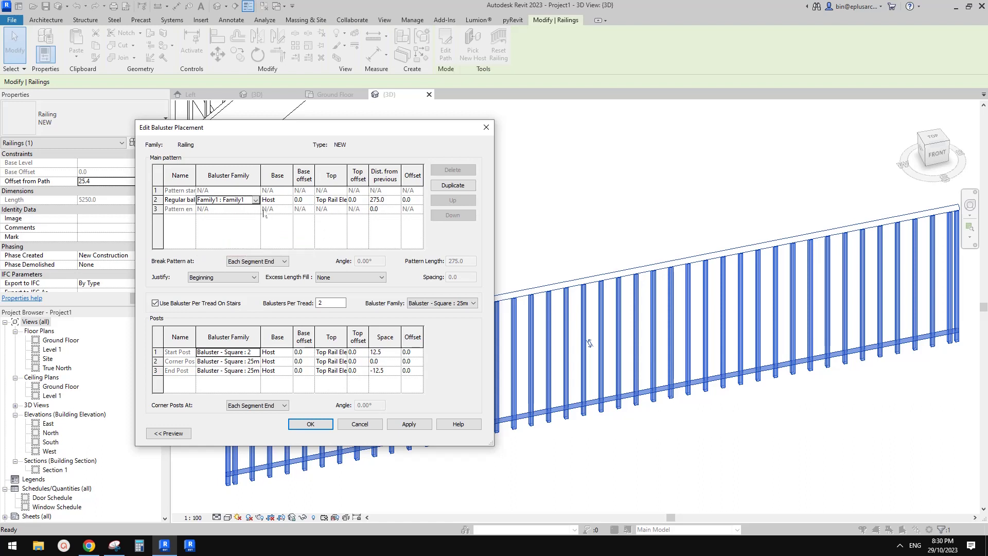
left_click(310, 424)
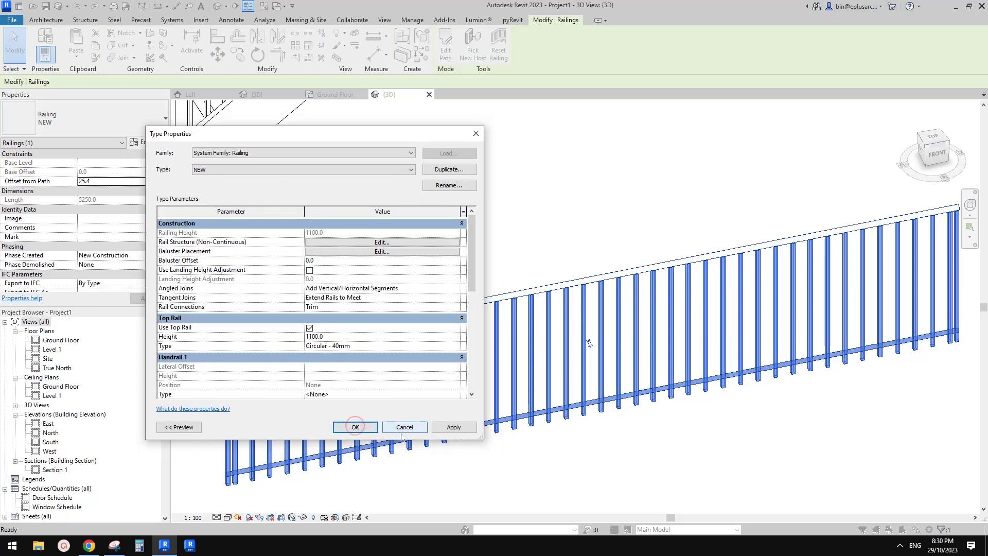
left_click(349, 425)
left_click(211, 96)
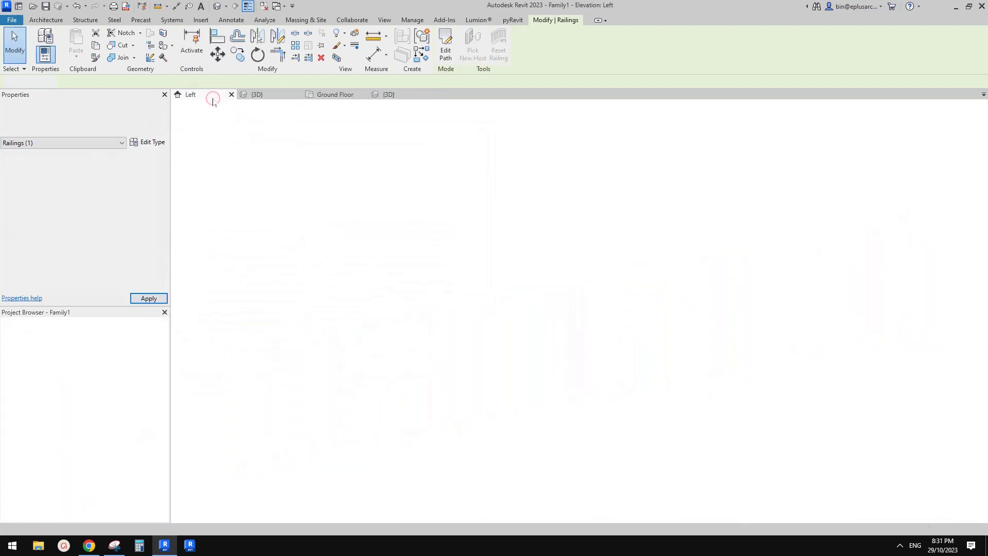
Frame the X-brace in the Left elevation and bring up the family's Family Types
scroll(566, 231, "down", 3)
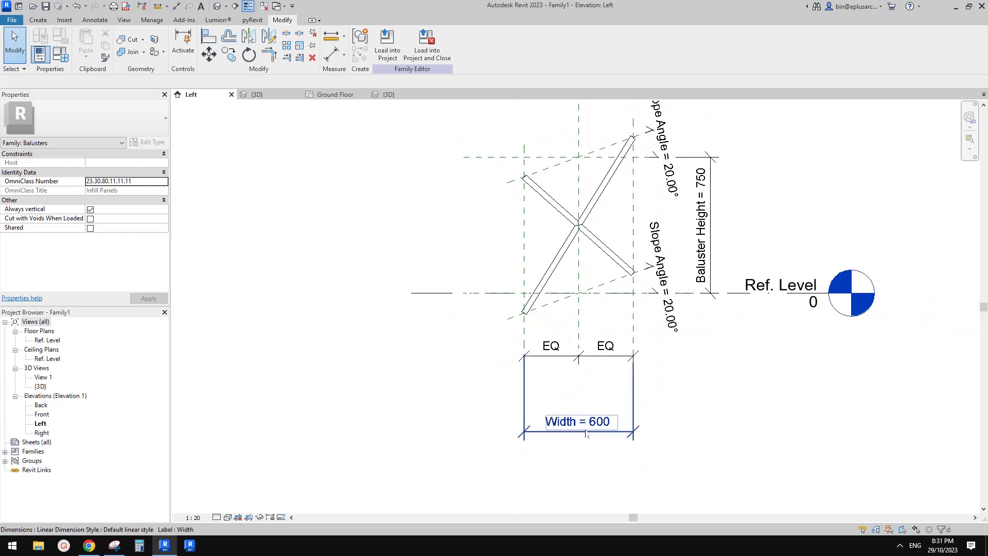
middle_click_drag(602, 411, 578, 419)
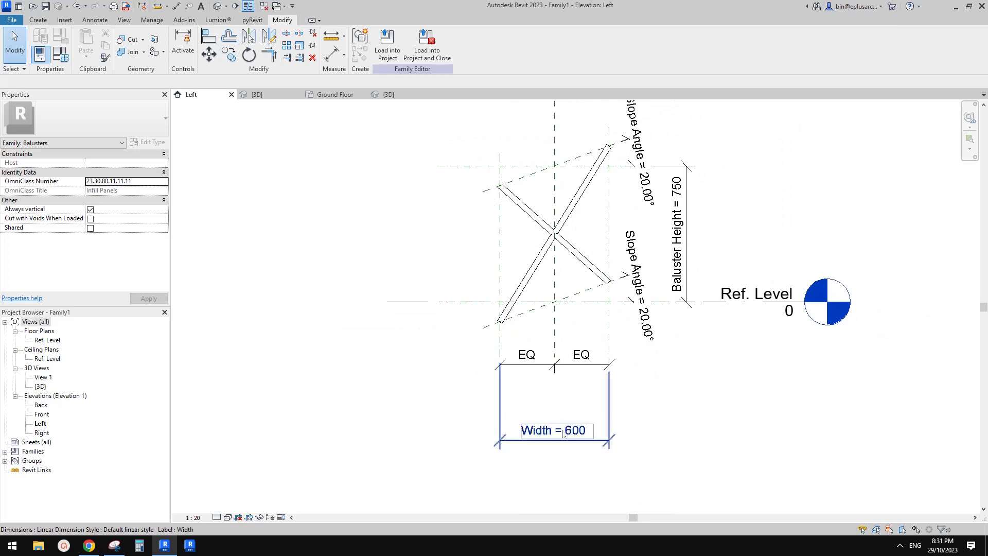
middle_click_drag(556, 368, 553, 380)
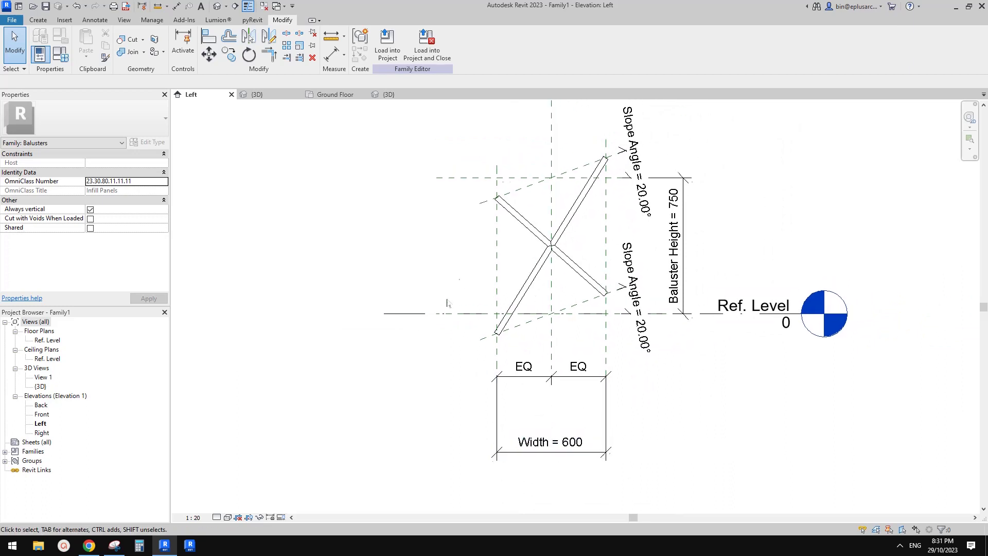
middle_click_drag(448, 303, 455, 316)
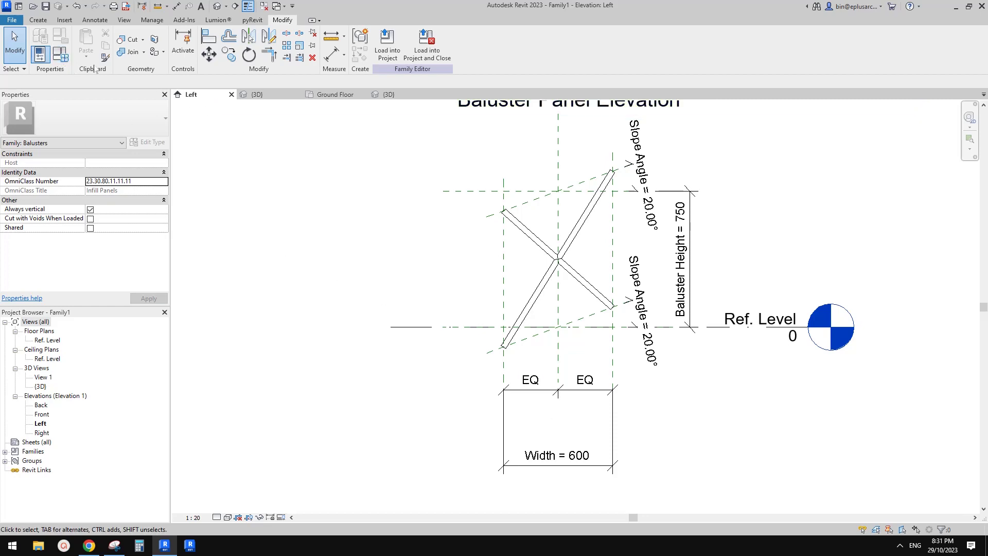
left_click(60, 54)
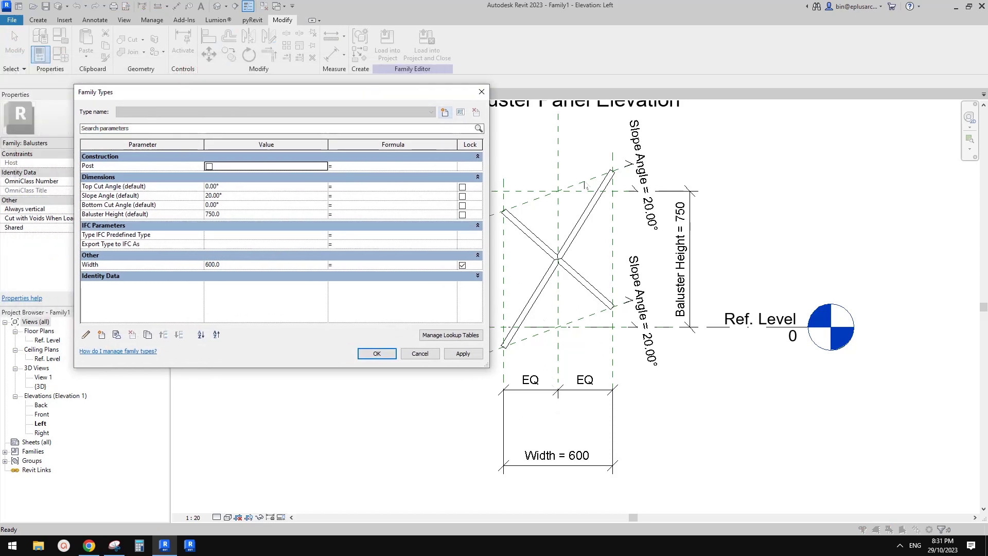
Create baluster types 600mm and 800mm, giving the 800mm type a Width of 800
left_click(445, 112)
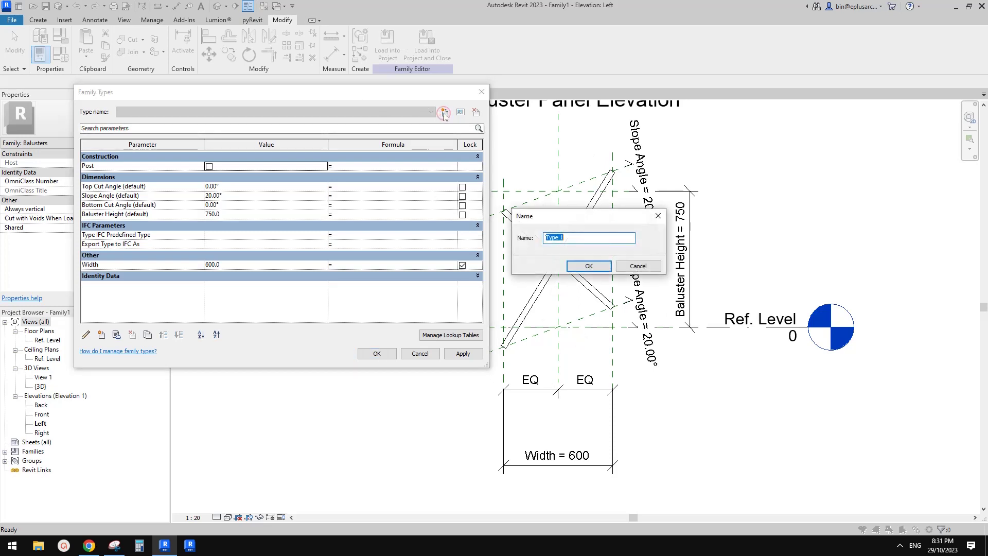
type("600mm")
left_click(603, 268)
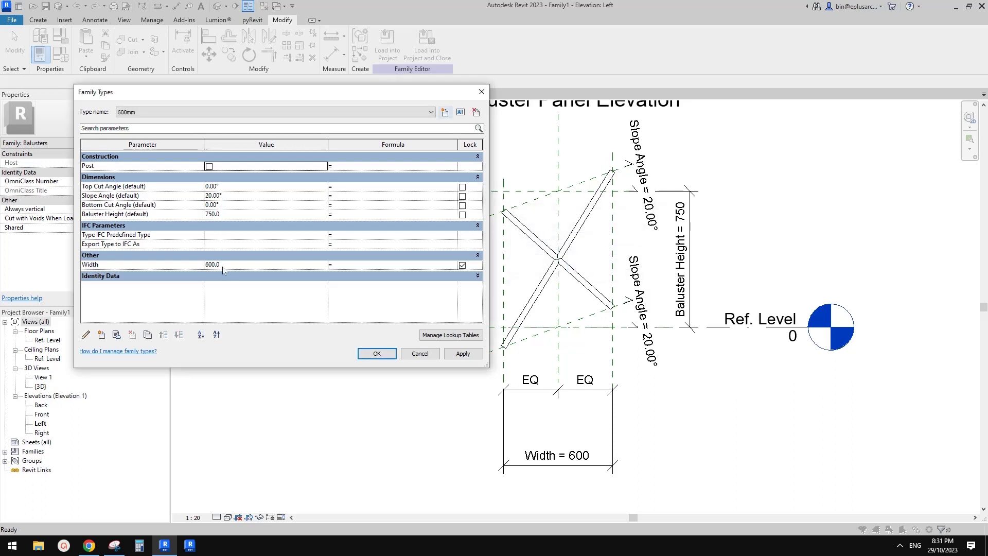
left_click(445, 112)
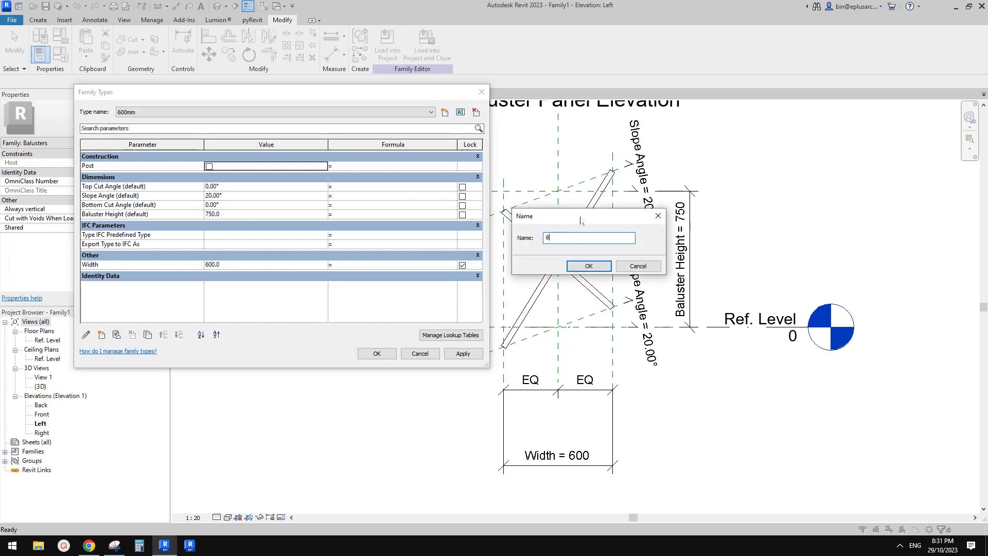
left_click(588, 266)
left_click(266, 265)
type("8")
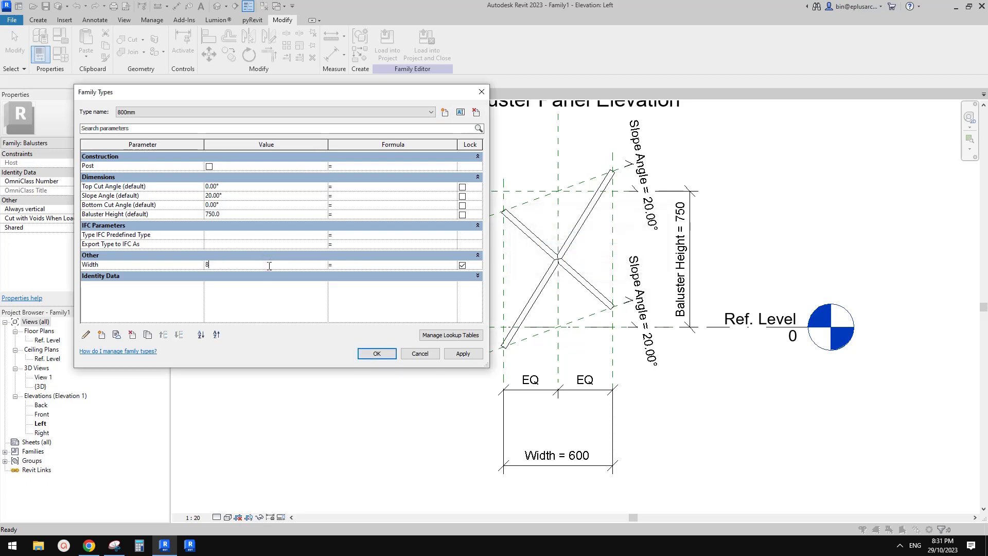
type("00")
left_click(377, 354)
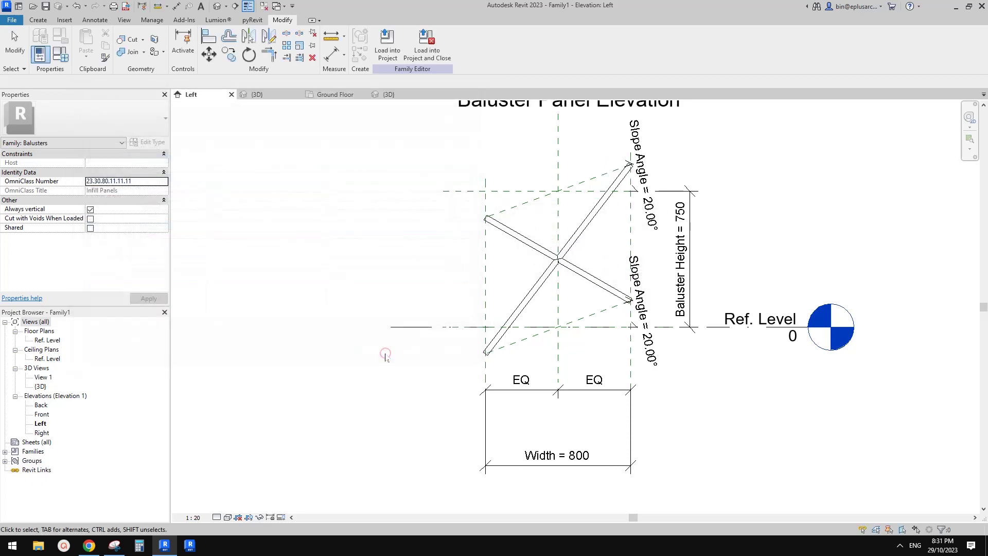
Recentre the panel and preview the 600mm type's width in the drawing
scroll(678, 193, "down", 2)
middle_click_drag(669, 203, 688, 217)
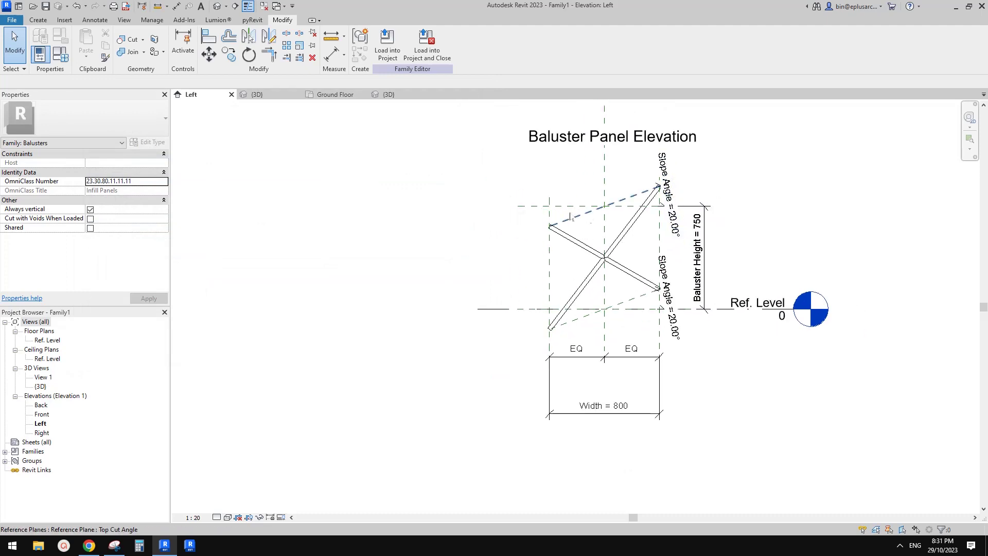
middle_click_drag(618, 200, 639, 212)
left_click(40, 54)
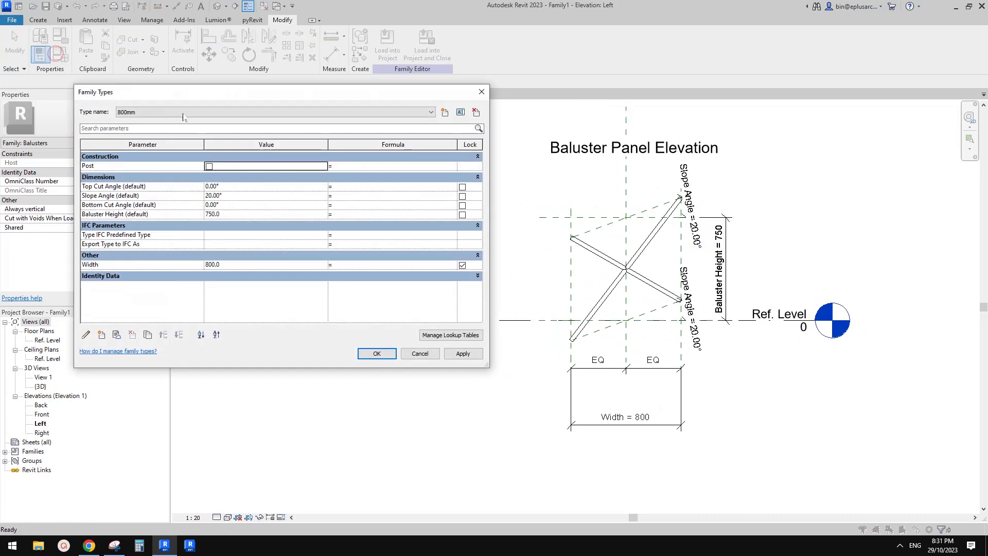
left_click(142, 112)
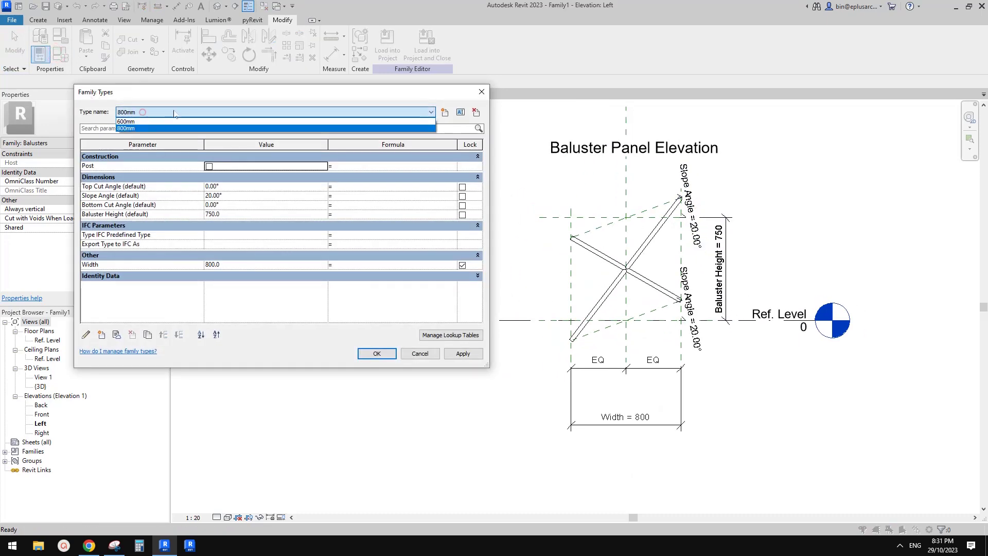
left_click(201, 108)
left_click(233, 110)
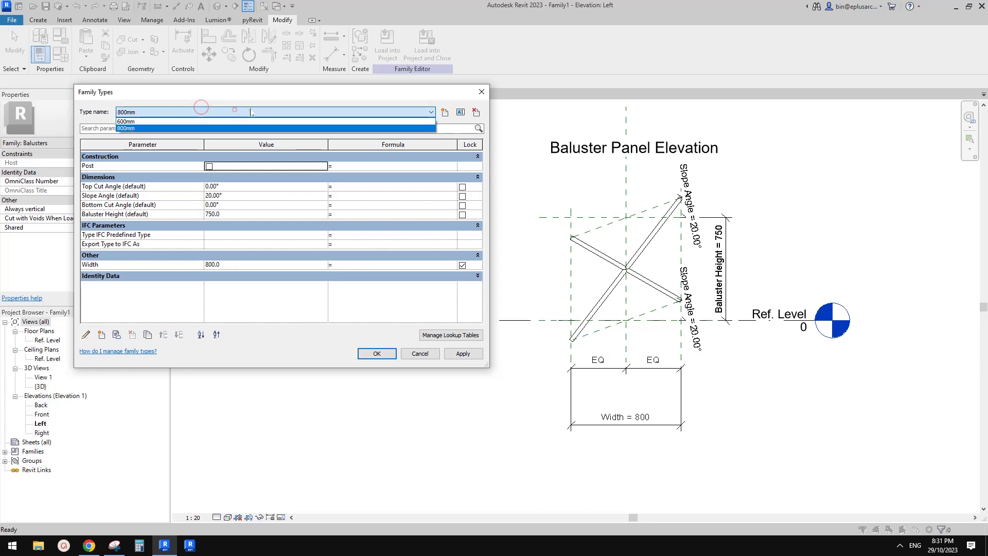
left_click(137, 122)
left_click(463, 354)
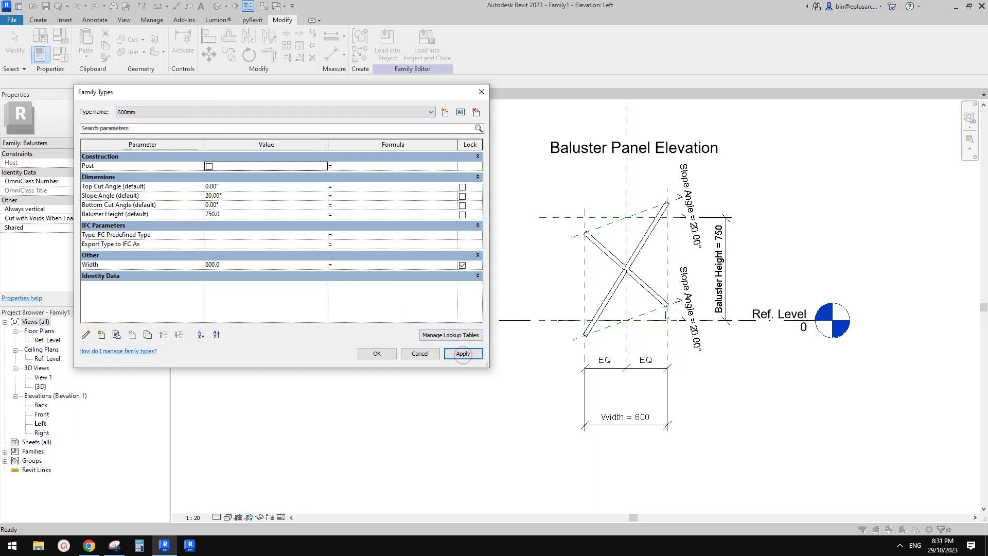
Apply the 800mm type to the panel and load Family1 into Project1
left_click(180, 111)
left_click(139, 128)
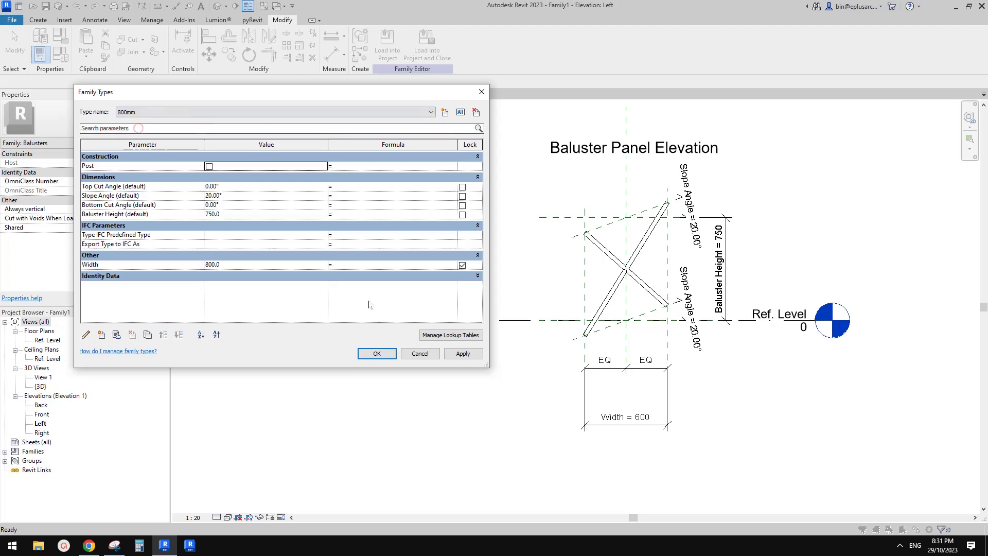
left_click(462, 355)
left_click(370, 354)
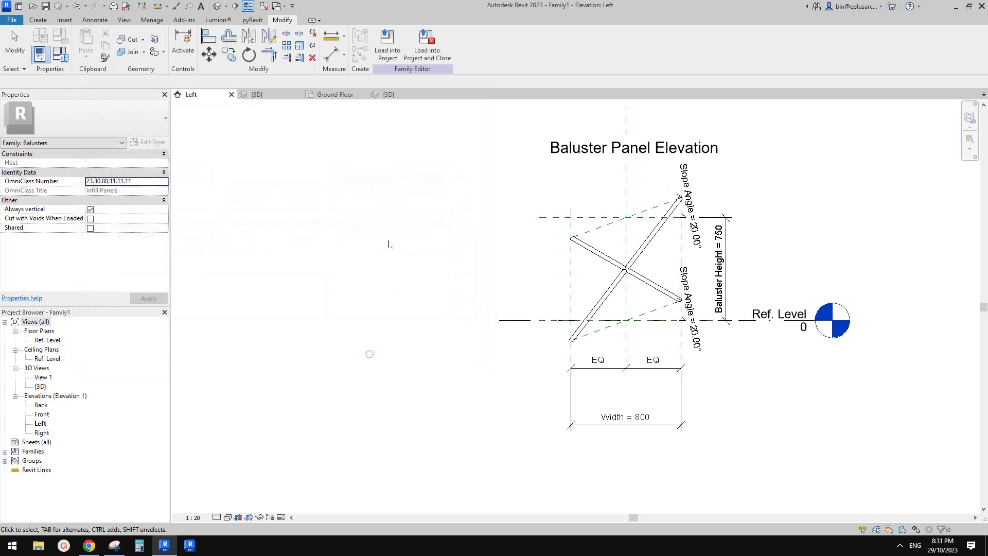
left_click(387, 44)
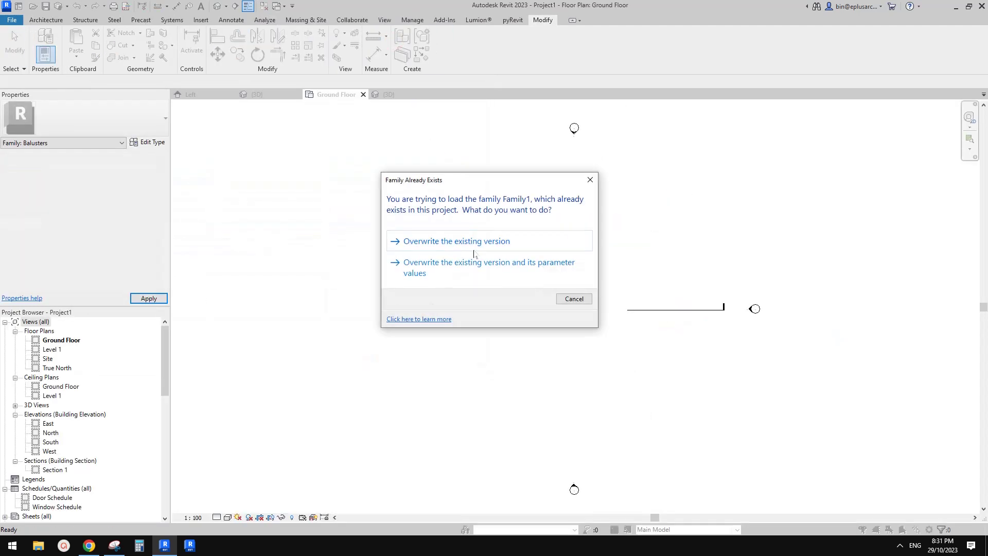
Overwrite the existing Family1 version and switch to the Default 3D View
left_click(471, 243)
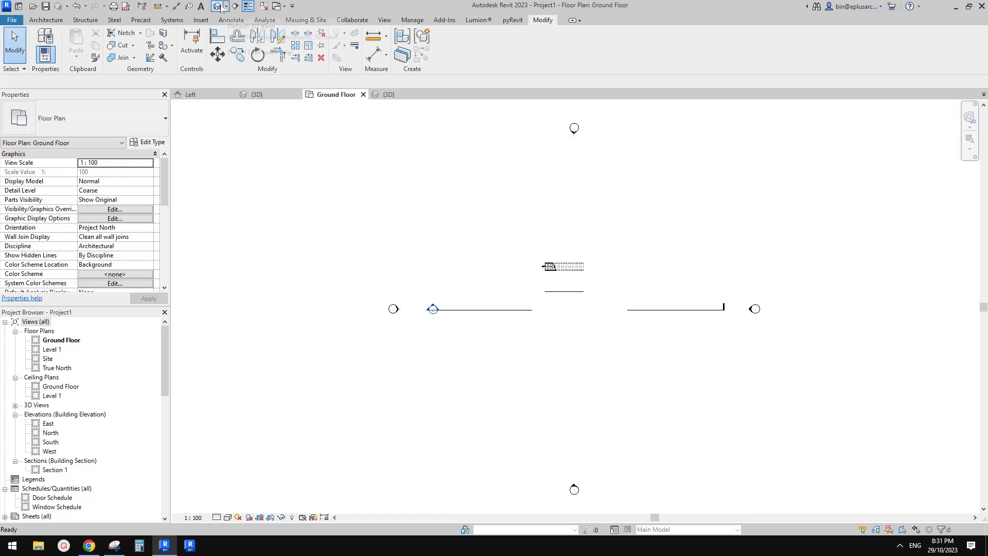
left_click(221, 7)
left_click(409, 281)
Expand Railings > Family1 in the Project Browser to list its types
scroll(409, 281, "down", 3)
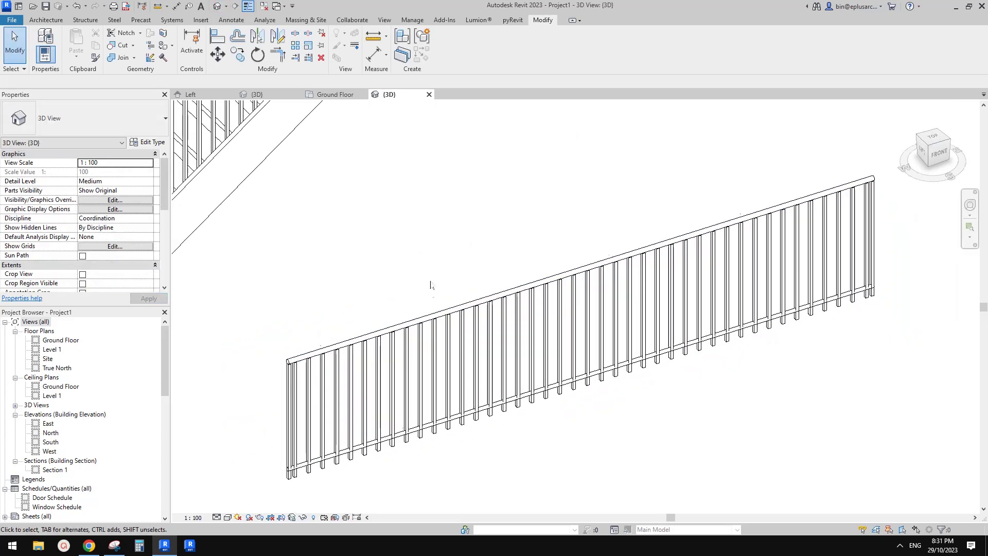
left_click_drag(165, 347, 165, 452)
left_click(36, 442)
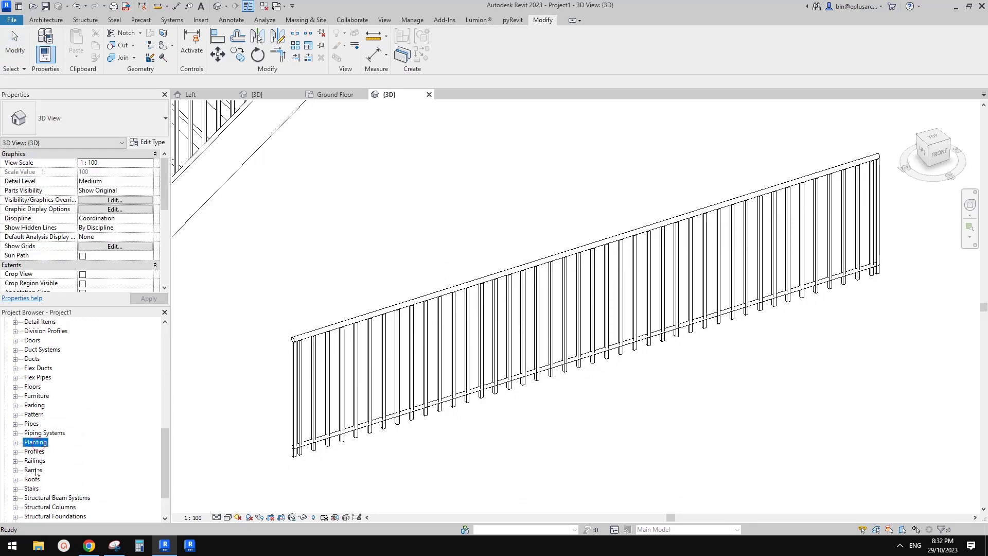
double_click(35, 461)
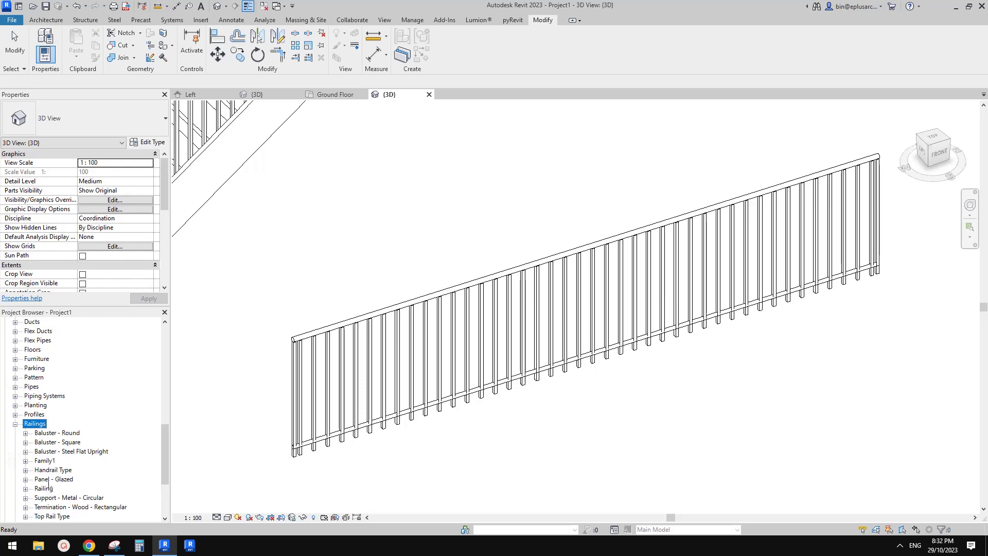
double_click(44, 461)
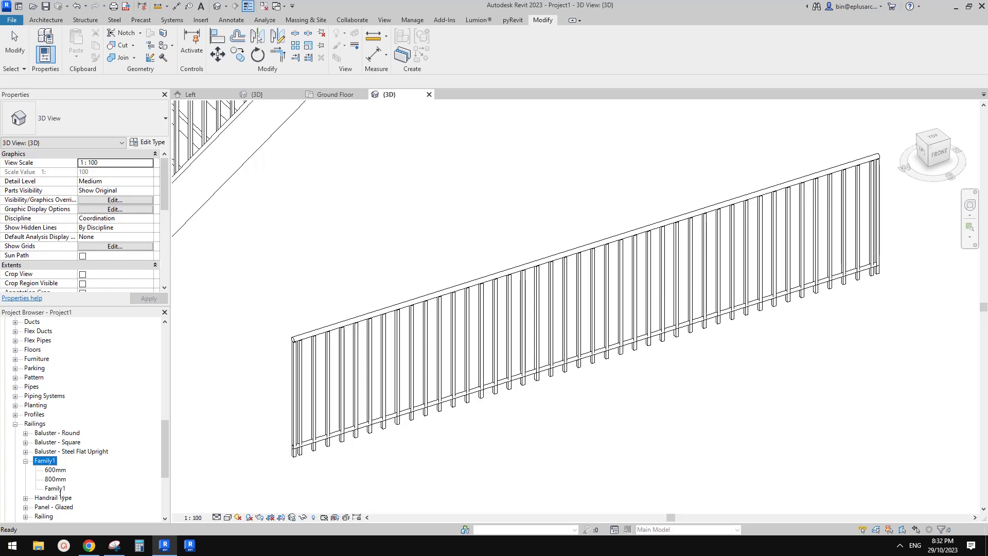
Delete the spare Family1 type and make NEW's regular baluster Family1 : 600mm
right_click(60, 490)
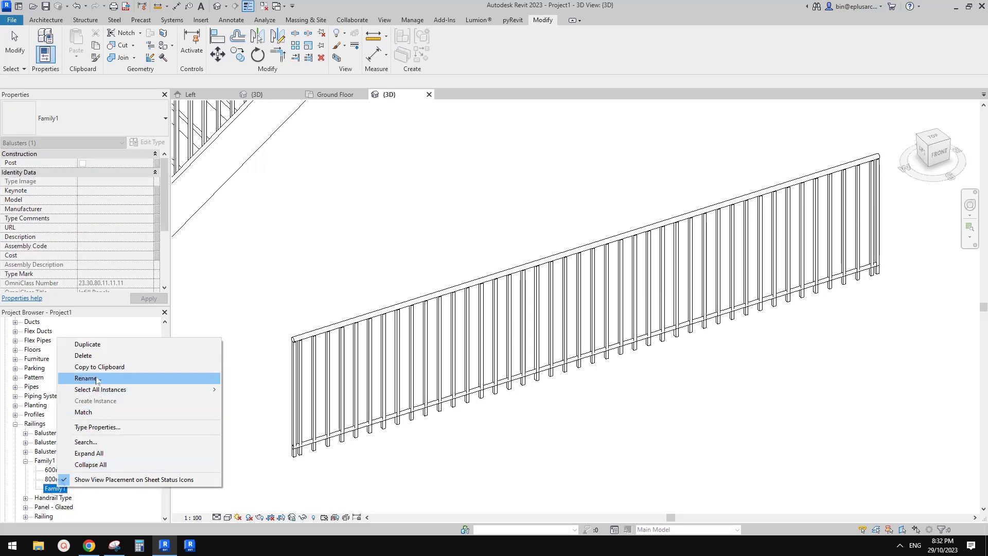
left_click(97, 357)
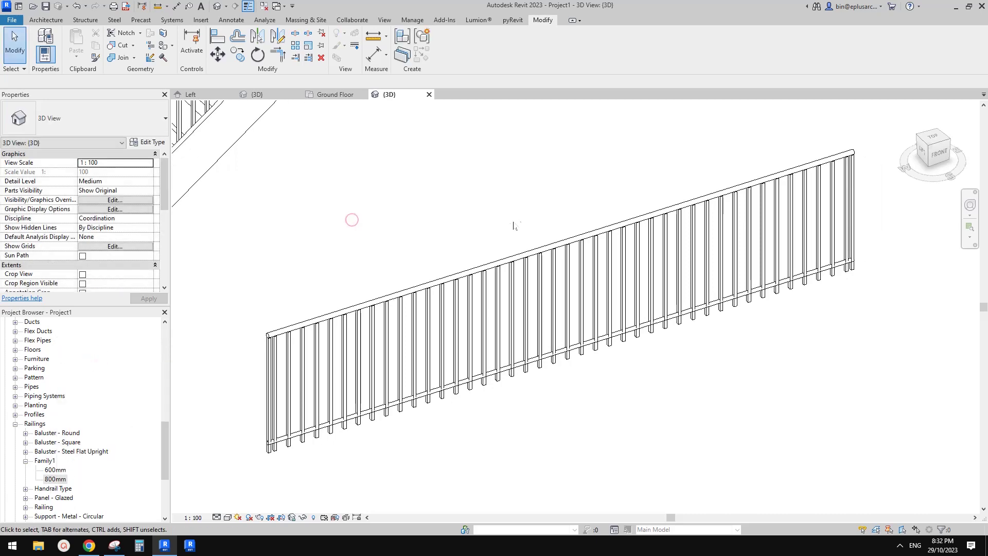
left_click(584, 242)
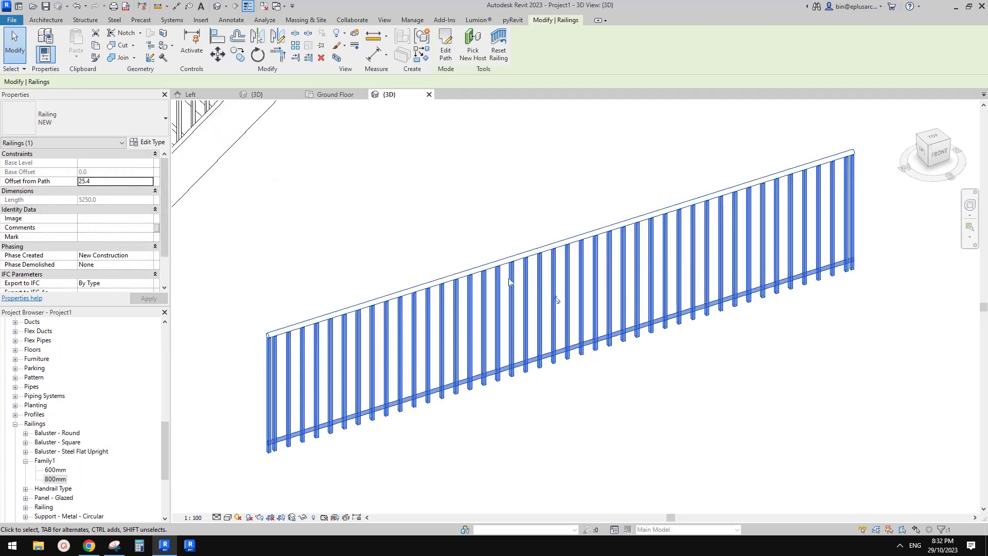
left_click(149, 142)
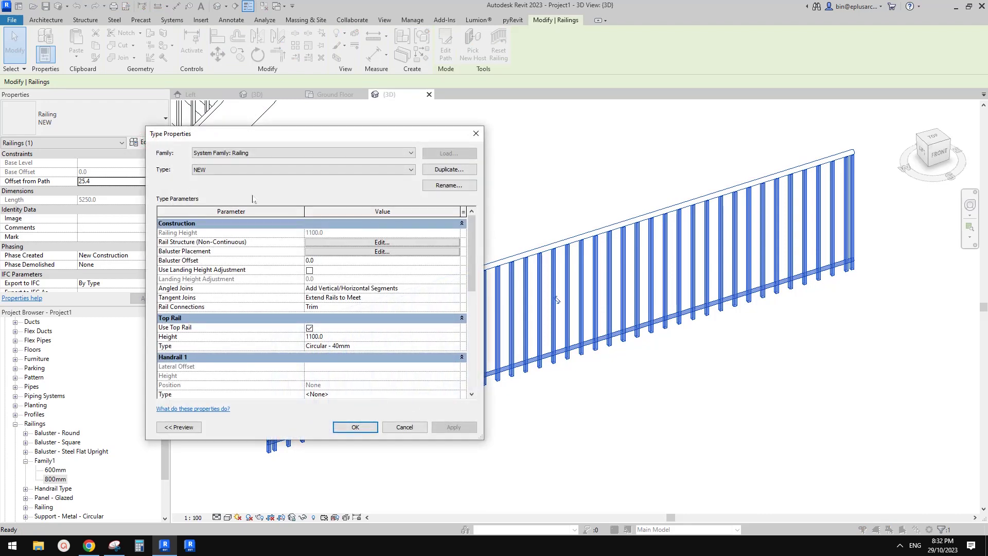
left_click(404, 236)
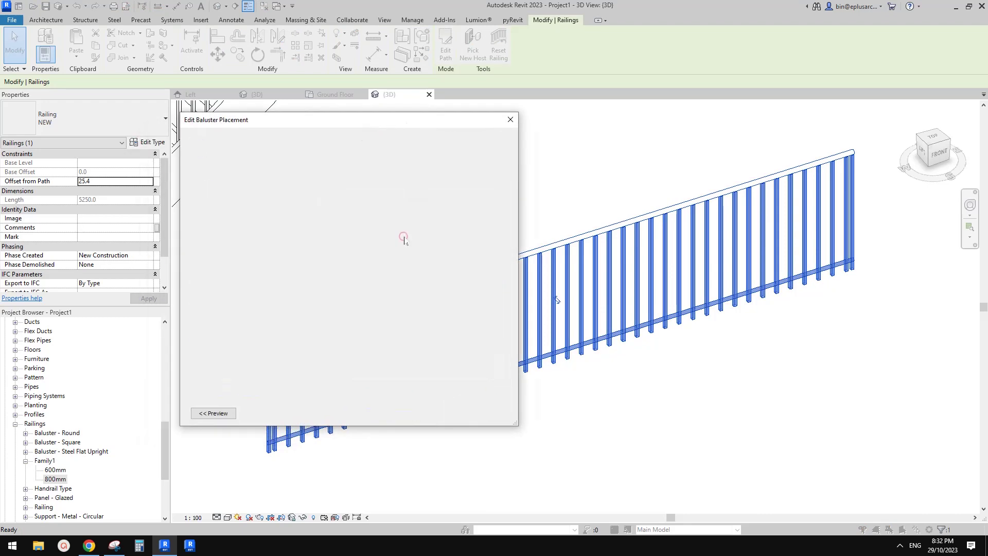
left_click(319, 186)
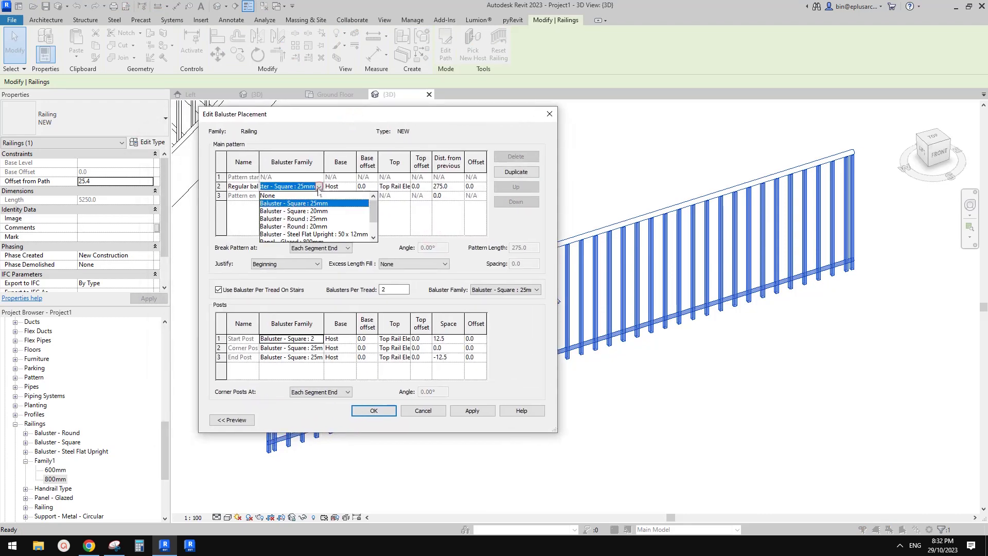
scroll(374, 217, "down", 3)
left_click(291, 227)
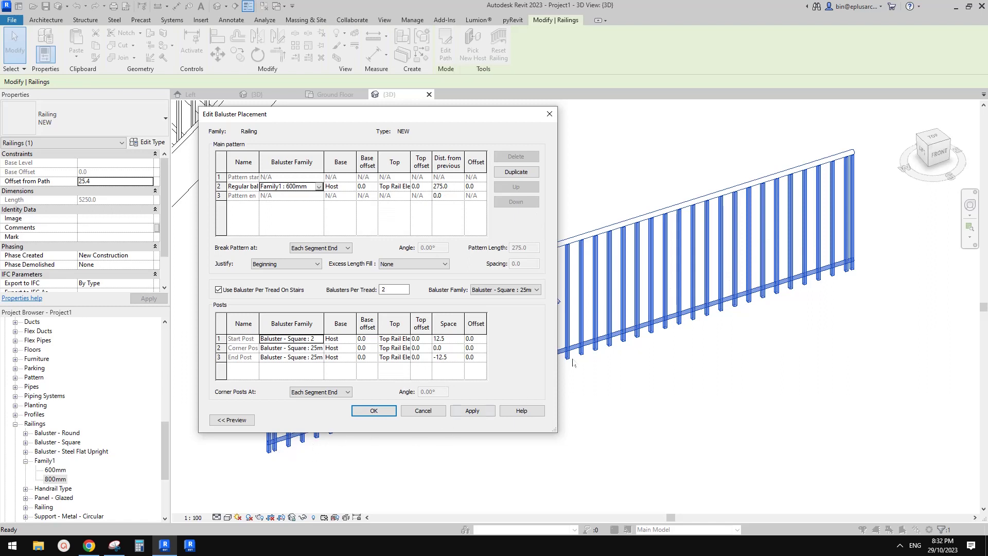
left_click(459, 188)
left_click(388, 407)
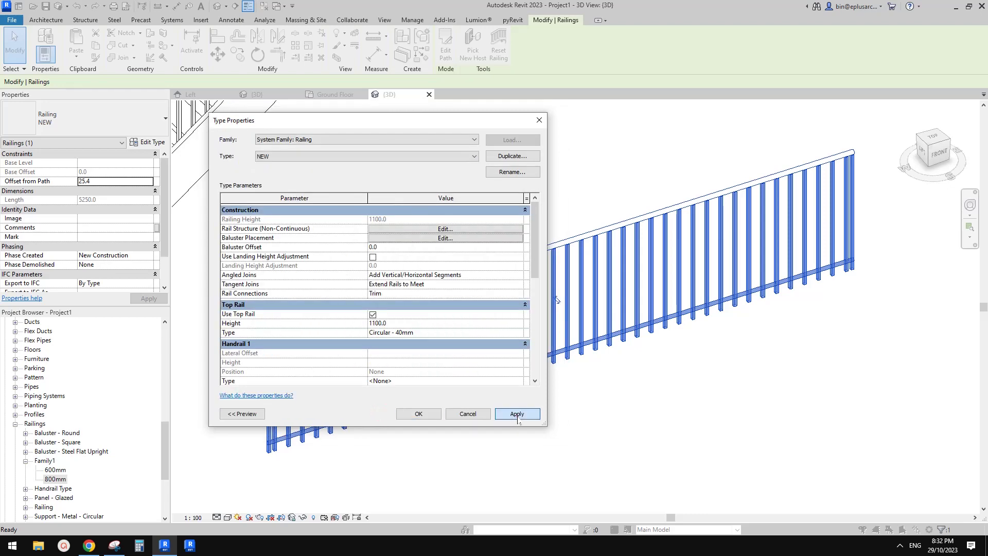
left_click(516, 415)
left_click(421, 415)
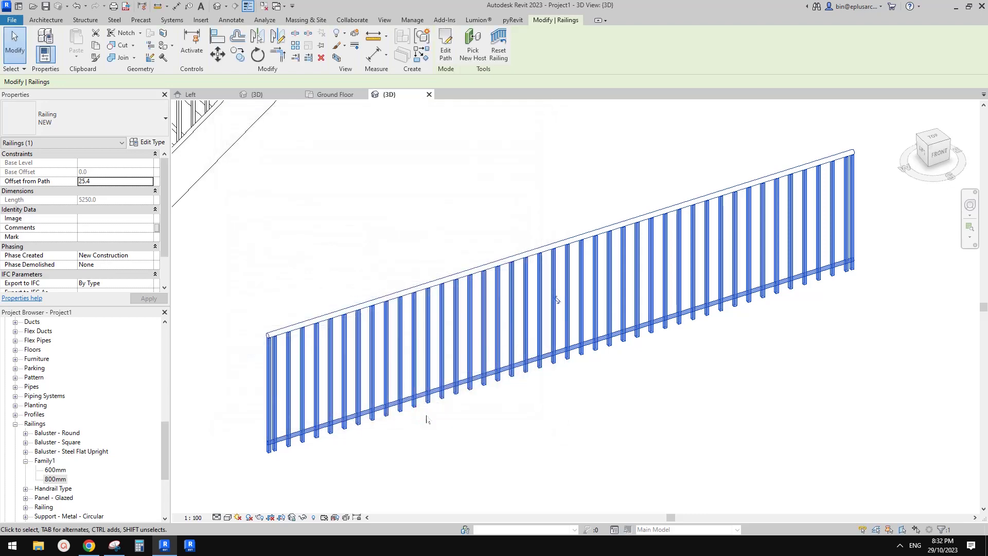
scroll(574, 328, "down", 5)
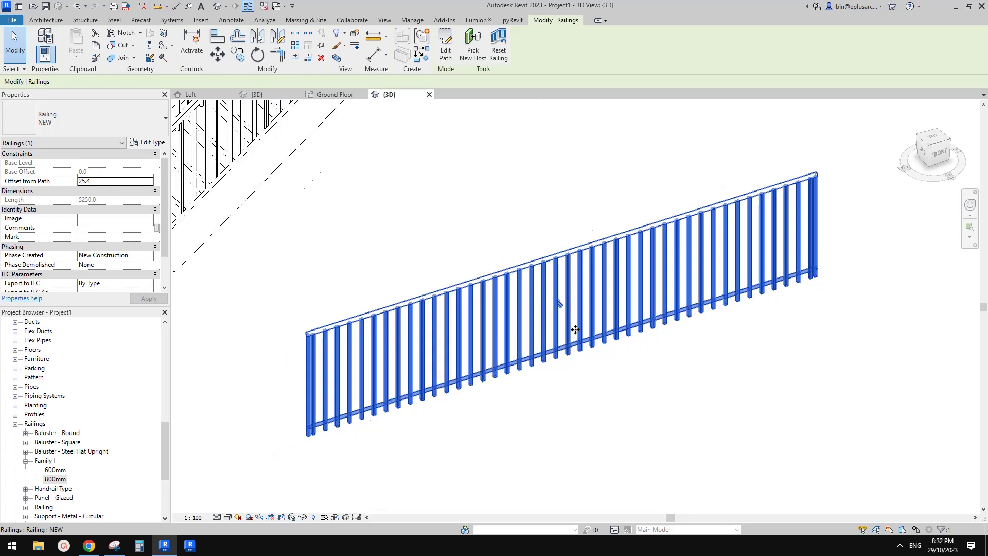
middle_click_drag(573, 329, 528, 247, "shift")
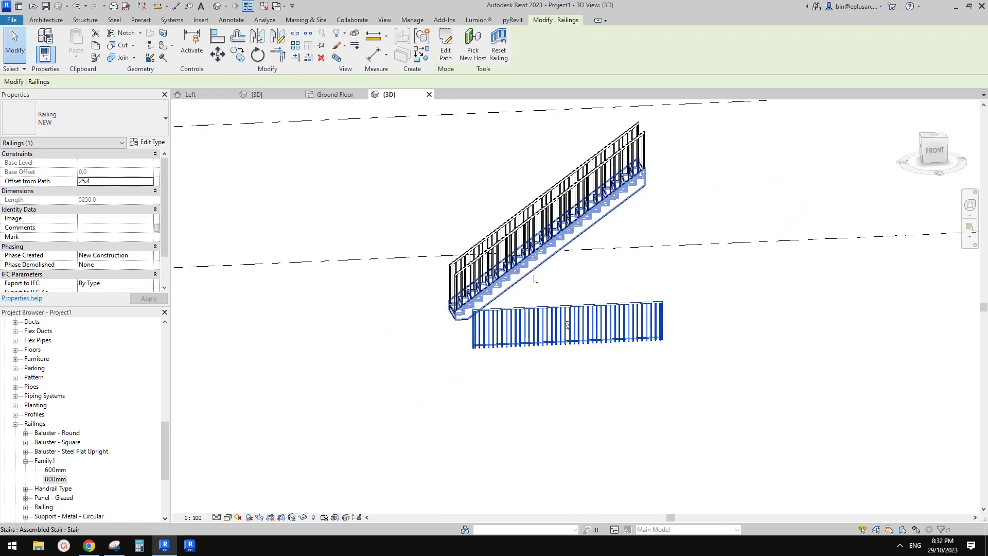
middle_click_drag(571, 297, 594, 311, "shift")
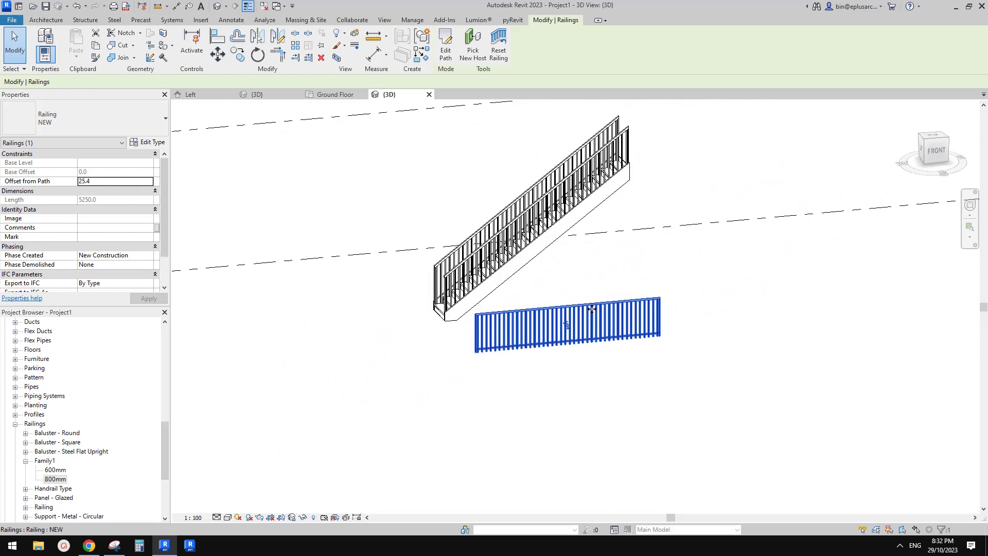
left_click(609, 154)
middle_click_drag(609, 153, 628, 131, "shift")
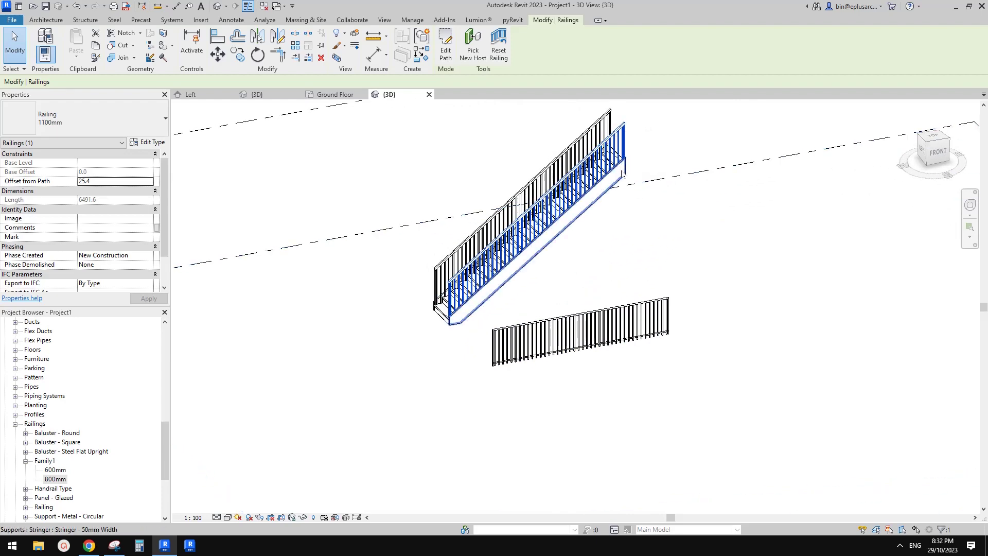
scroll(645, 183, "down", 2)
middle_click_drag(674, 276, 458, 378)
left_click(556, 344)
middle_click_drag(522, 359, 525, 359, "shift")
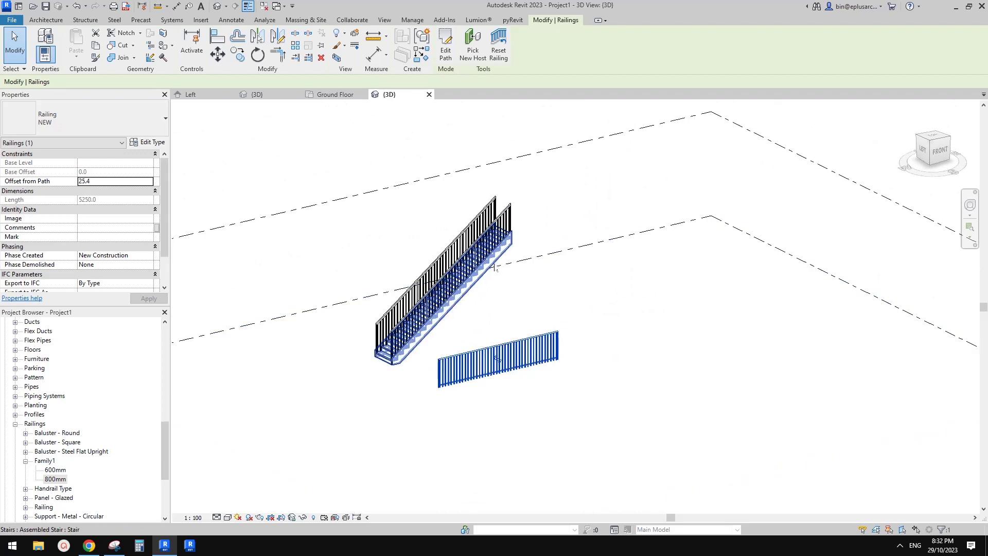
scroll(496, 262, "up", 1)
scroll(449, 325, "down", 1)
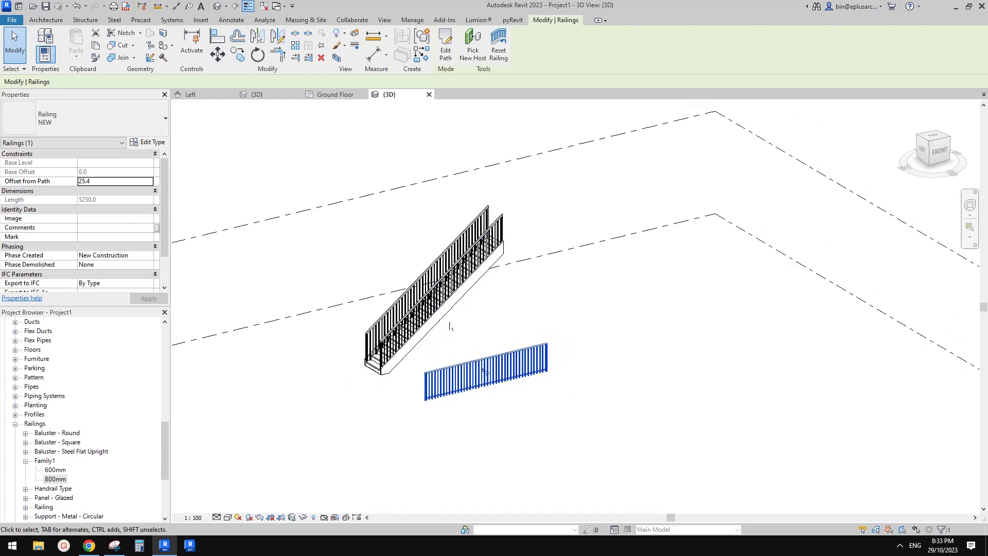
Review NEW's baluster placement, cancel without changes, and start Pick New Host
left_click(148, 142)
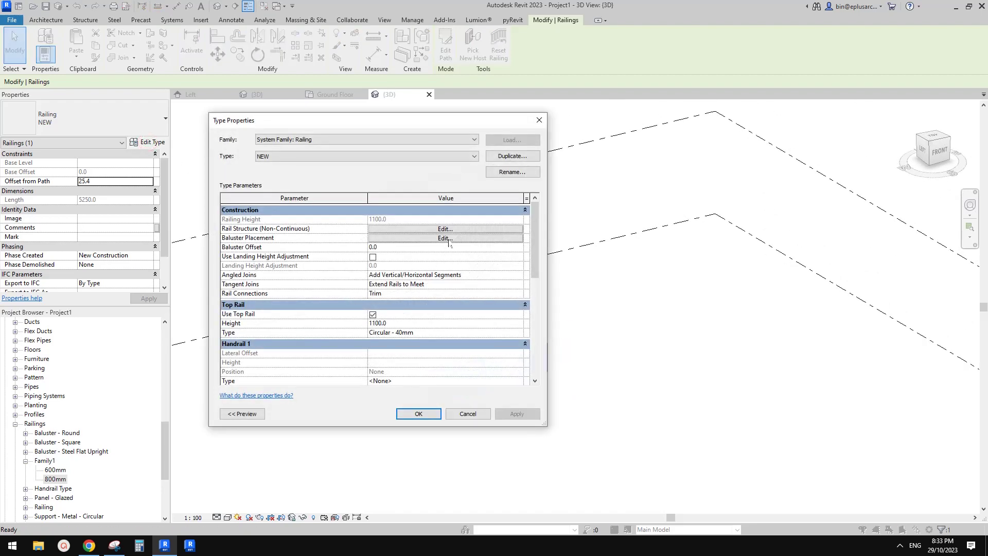
left_click(446, 238)
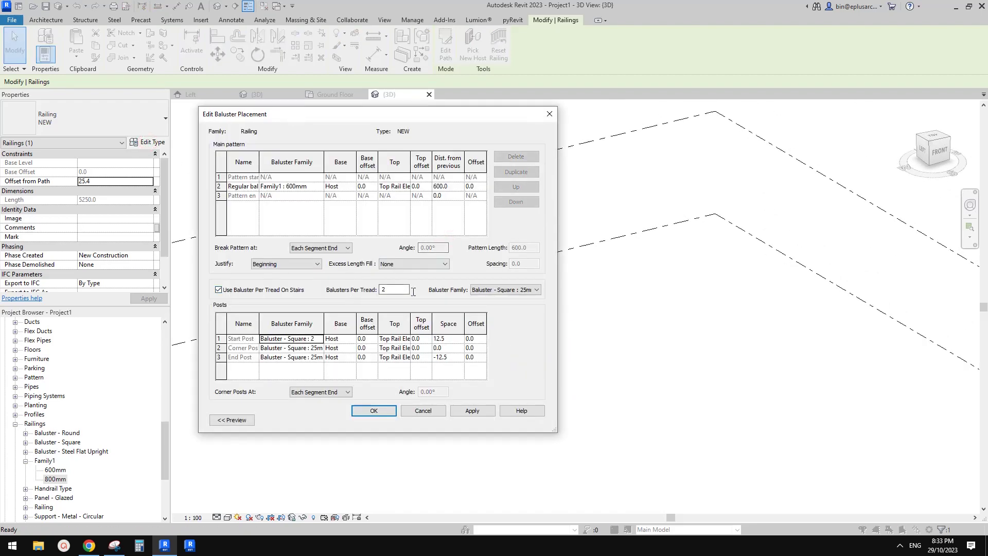
double_click(503, 290)
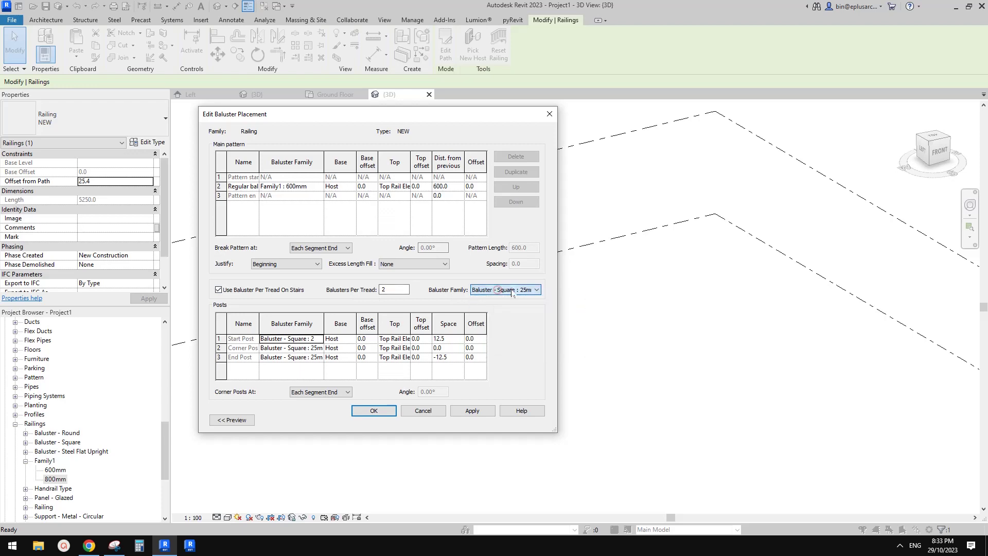
left_click(439, 413)
left_click(468, 415)
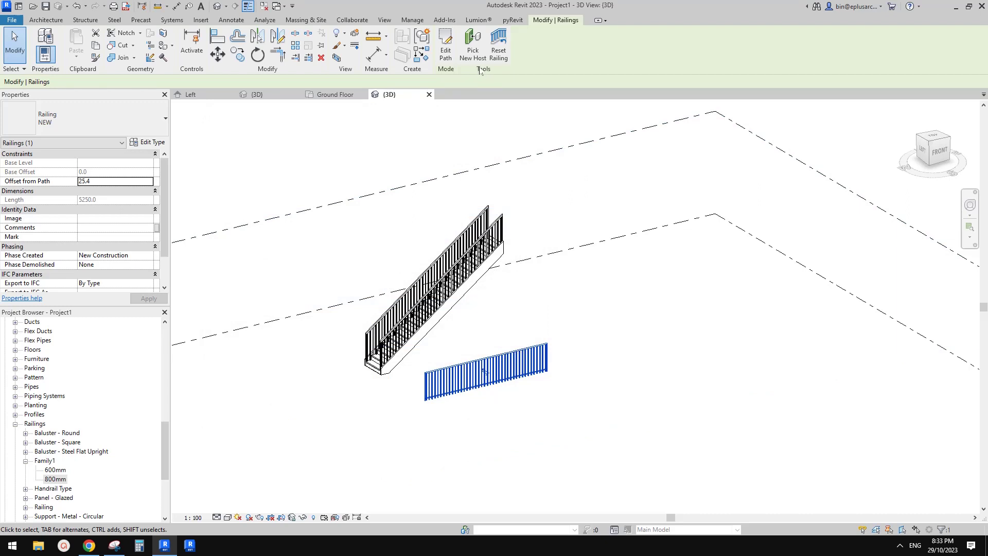
left_click(472, 45)
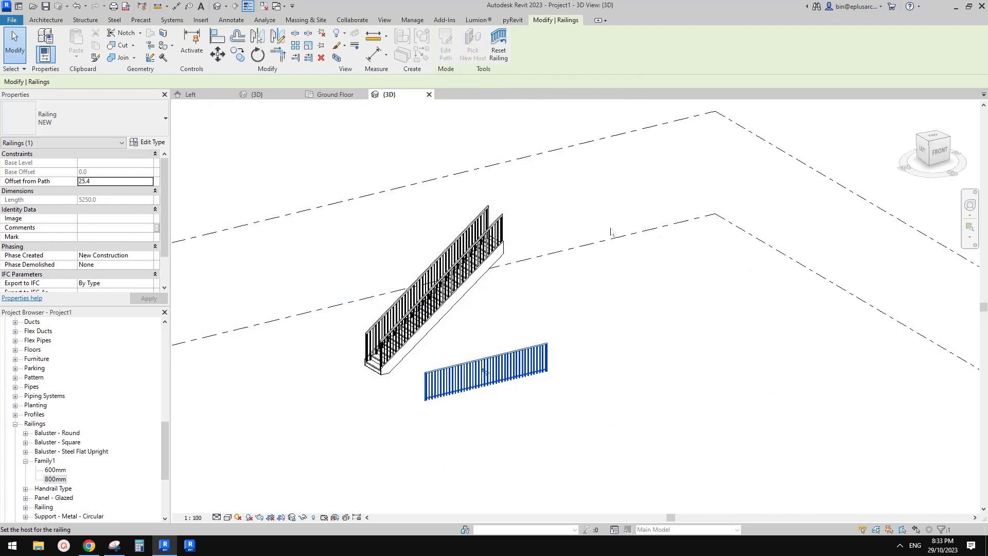
Cancel re-hosting, reset the NEW railing, and reselect it
key("Escape")
left_click(531, 363)
left_click(506, 58)
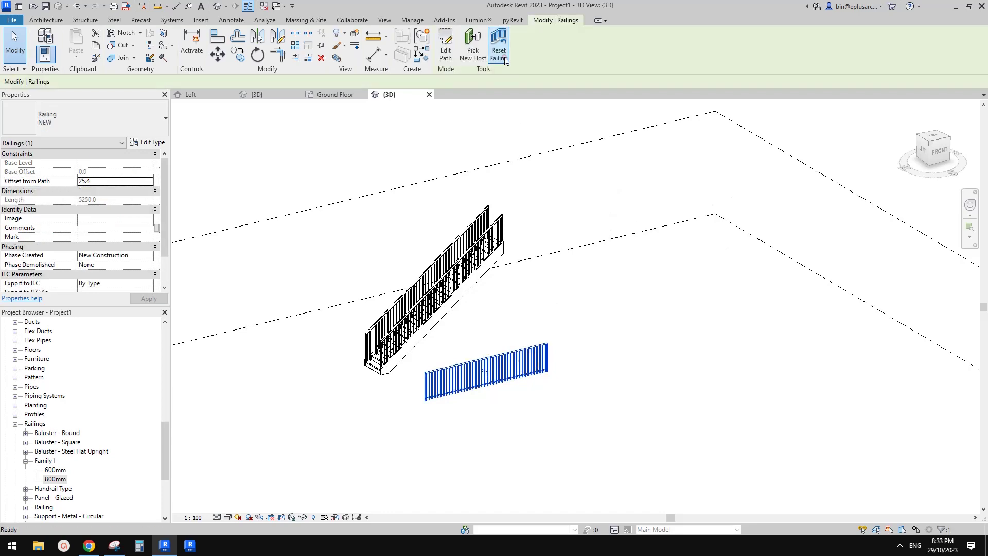
left_click(506, 58)
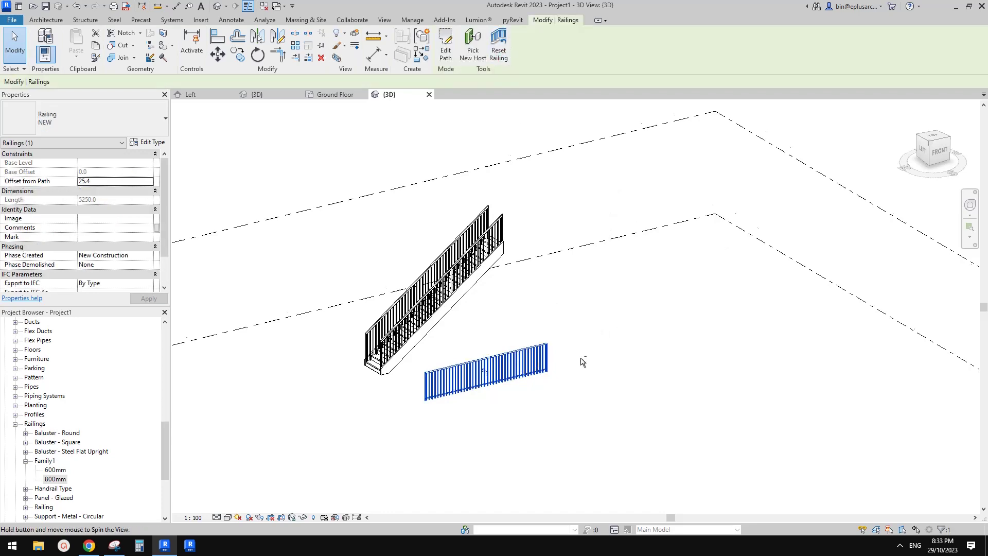
middle_click_drag(582, 361, 562, 378, "shift")
key("Escape")
left_click(513, 366)
Sketch a second NEW railing with Create Similar (CS) along one path segment on the floor
key("c")
key("s")
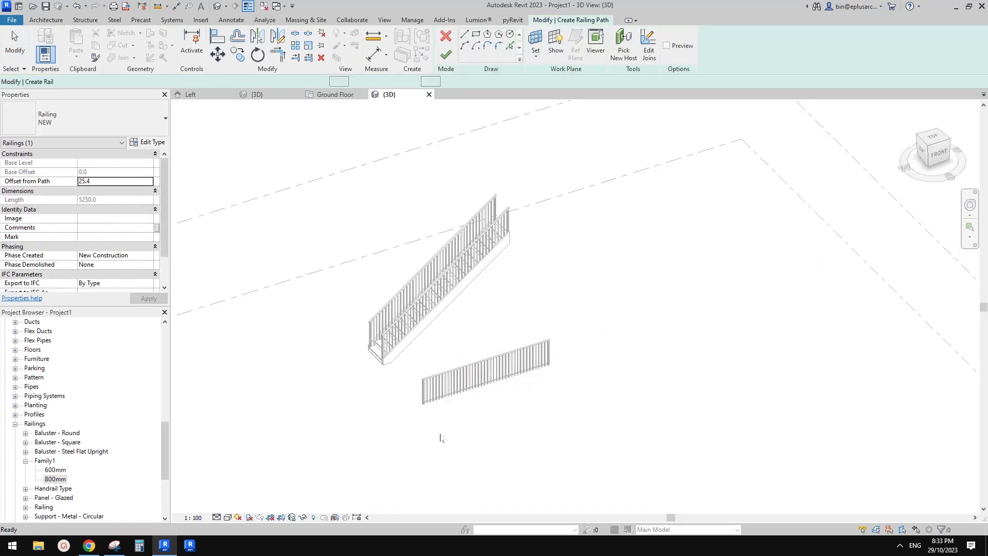
left_click(442, 433)
left_click(570, 396)
key("Escape")
key("Escape")
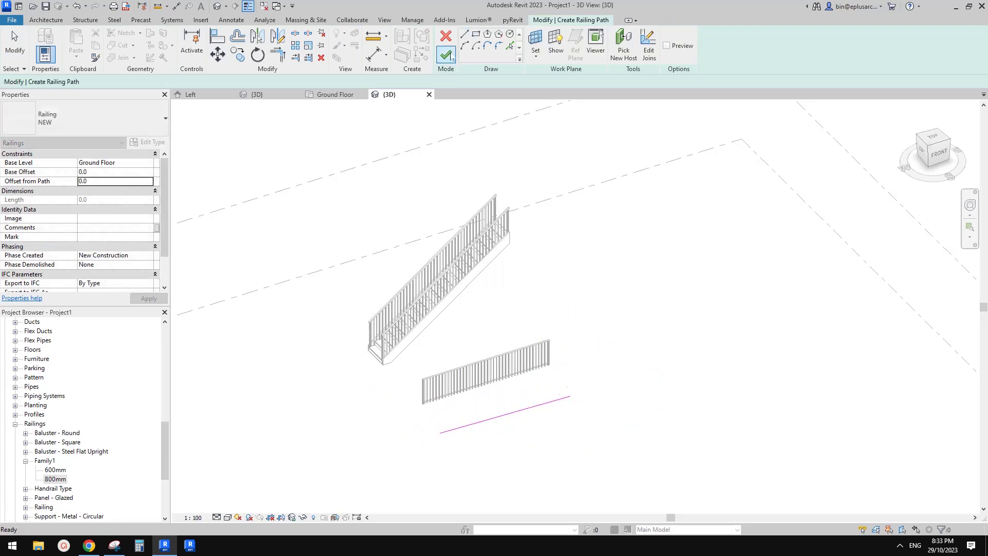
left_click(446, 55)
key("Escape")
Try re-hosting the vertical-baluster railing, cancel it, and switch to the Architecture tab
middle_click_drag(544, 411, 548, 290)
scroll(547, 290, "up", 2)
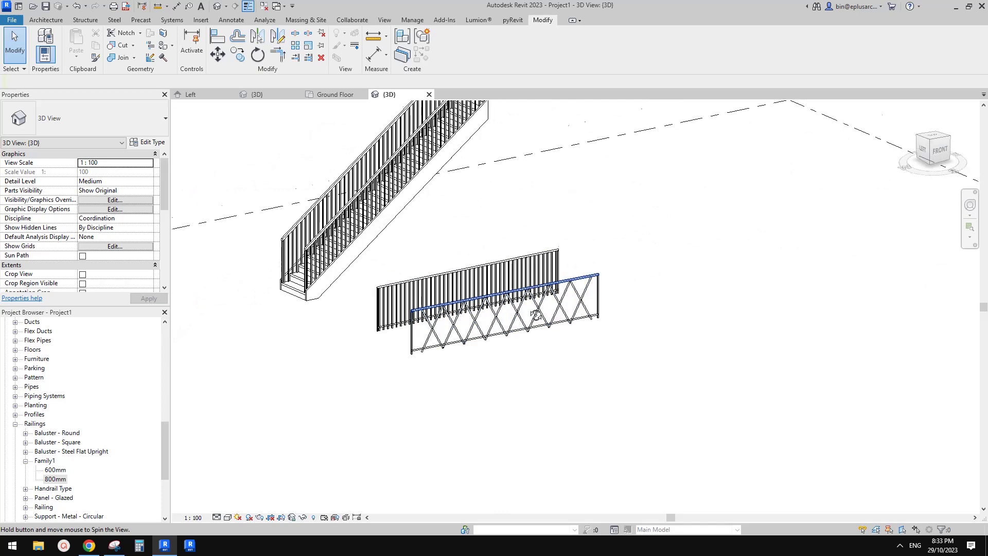
left_click(469, 282)
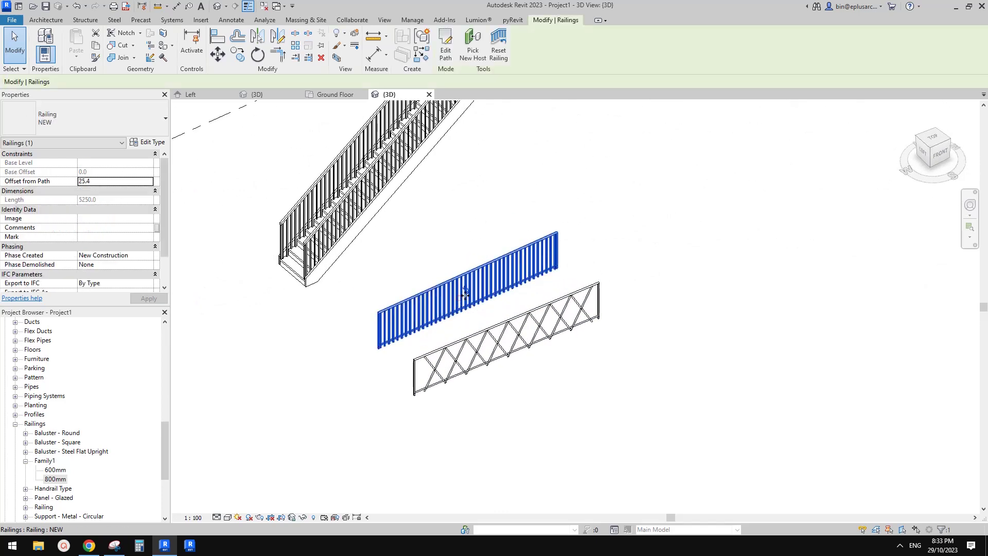
middle_click_drag(469, 283, 487, 303, "shift")
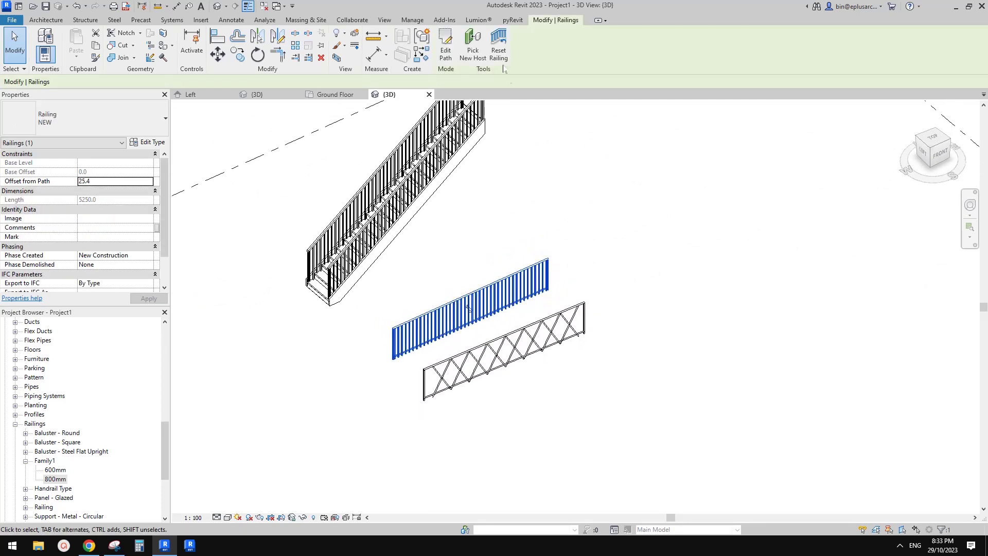
left_click(477, 56)
scroll(523, 240, "down", 1)
key("Escape")
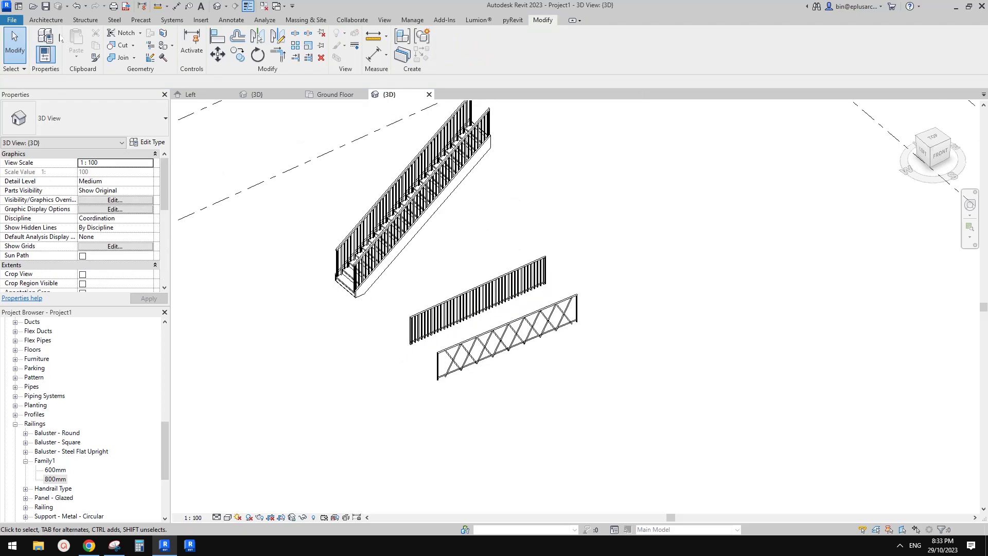
left_click(46, 20)
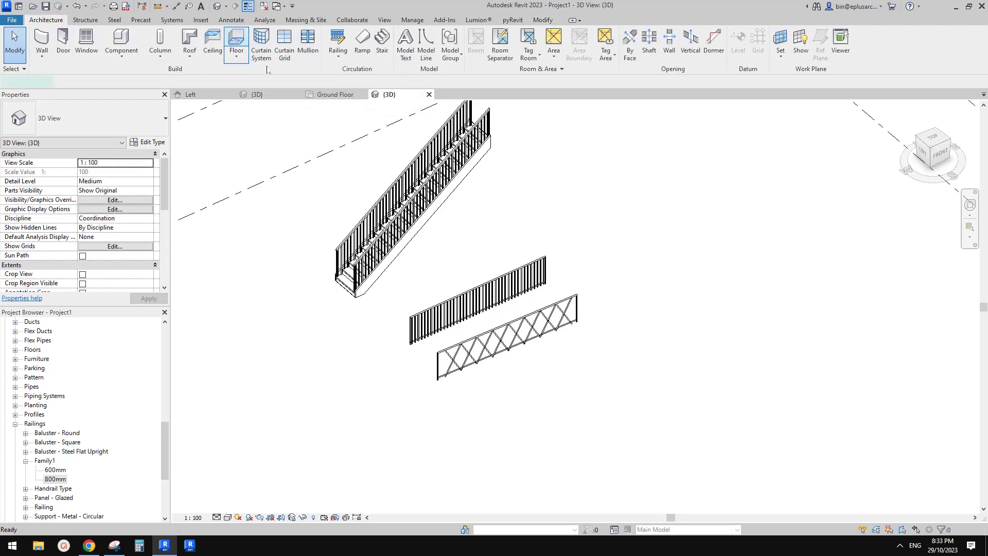
Create a rectangular Generic 150mm floor under the back railing
left_click(236, 41)
left_click(532, 34)
middle_click_drag(479, 187, 380, 332, "shift")
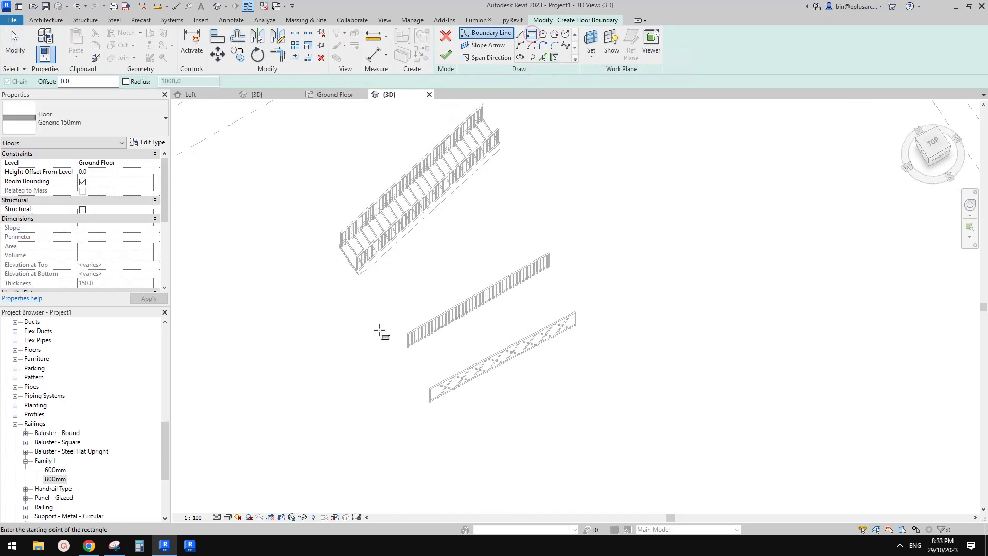
left_click(358, 321)
left_click(590, 275)
left_click(446, 54)
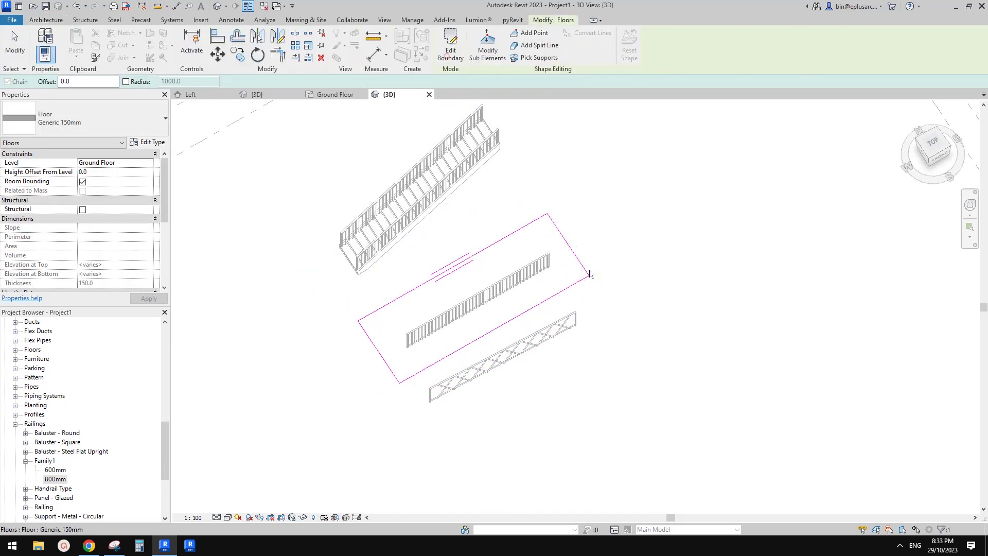
Host the railing inside the floor outline on the new floor slab
middle_click_drag(590, 275, 443, 309, "shift")
left_click(439, 310)
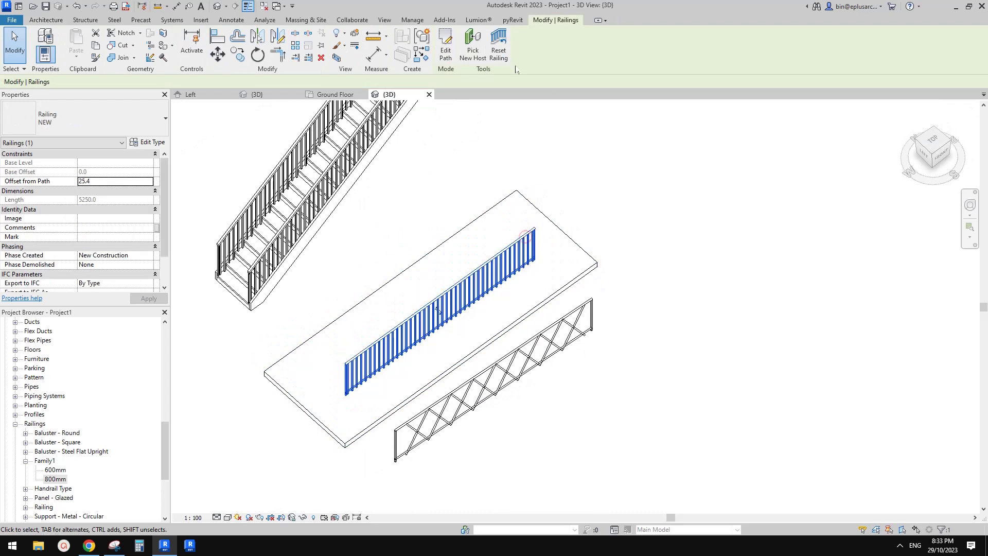
left_click(473, 43)
left_click(608, 262)
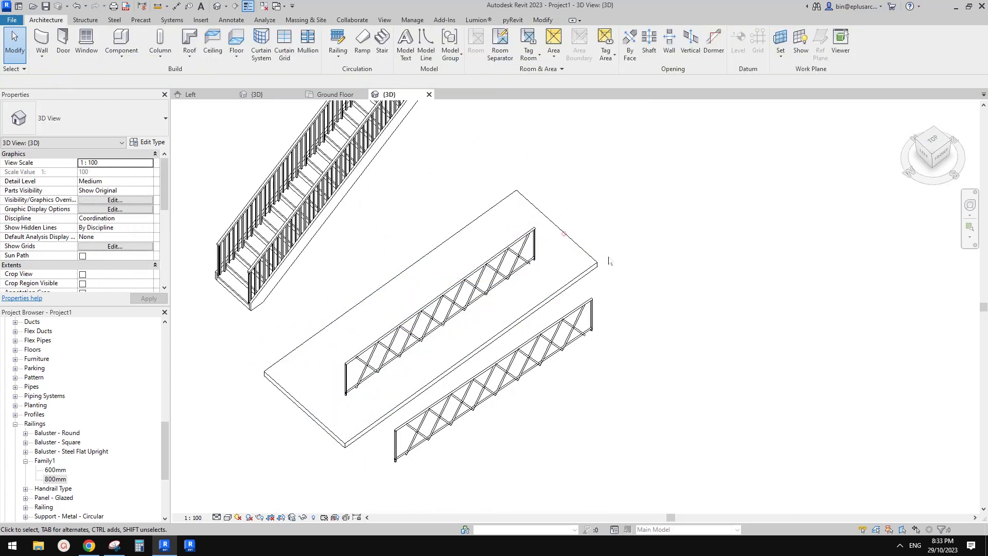
Delete the floor slab, undo the deletion, and check the hosted railing
middle_click_drag(595, 329, 582, 323, "shift")
left_click(581, 288)
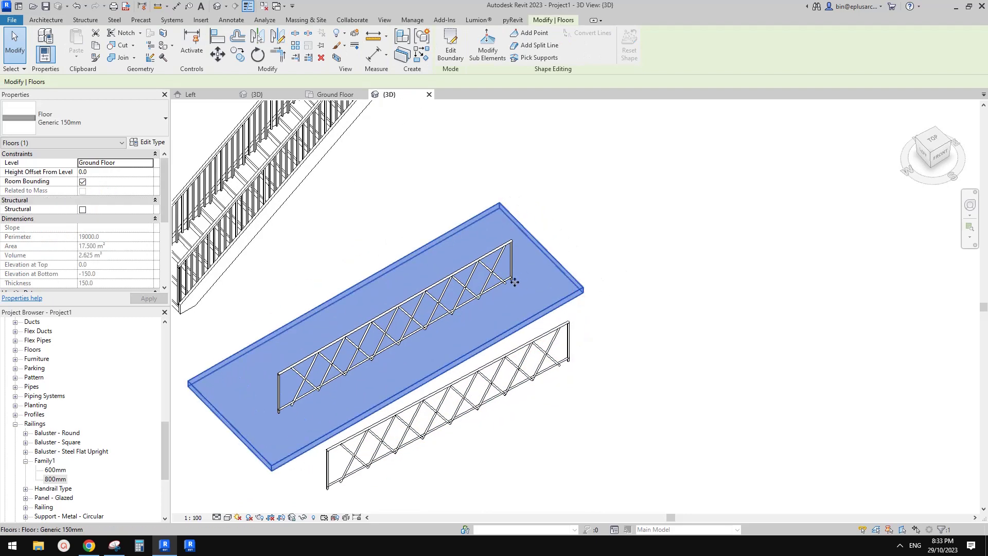
key("Delete")
key("ctrl+z")
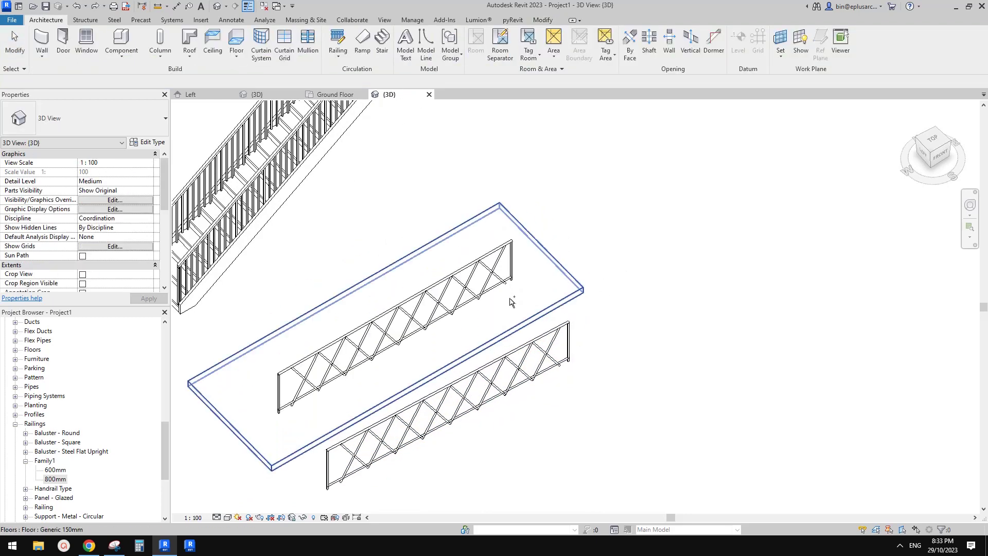
left_click(547, 315)
middle_click_drag(547, 315, 585, 294, "shift")
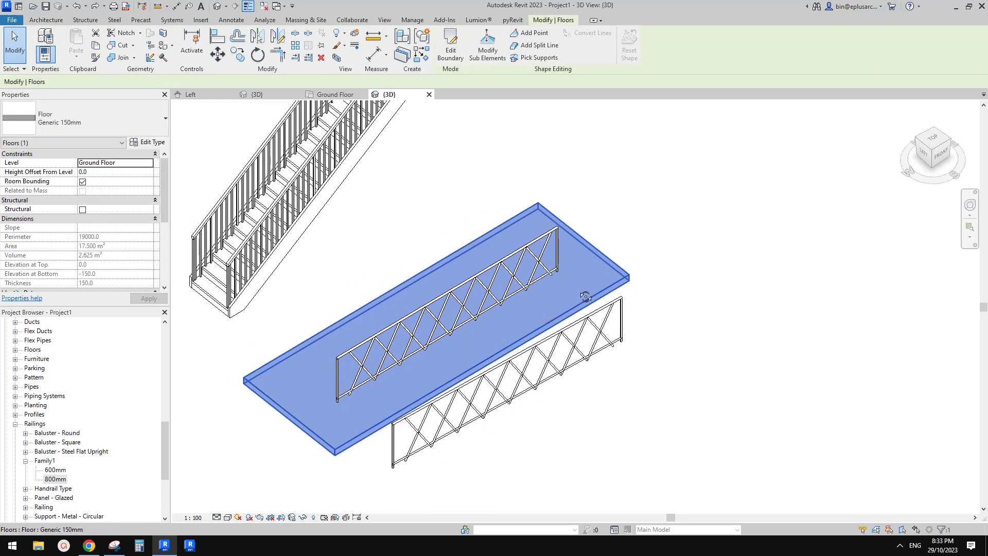
key("Escape")
left_click(522, 255)
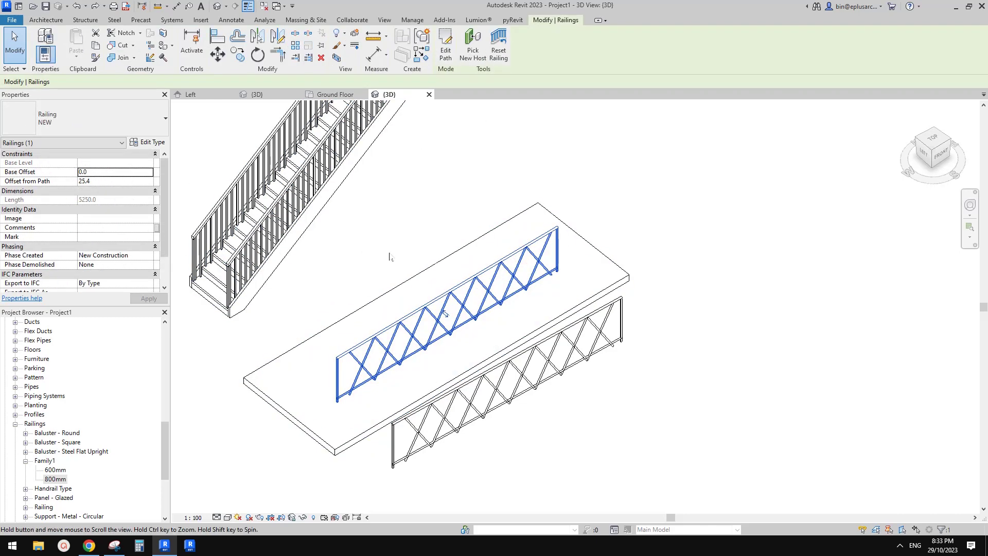
key("Escape")
scroll(568, 339, "up", 6)
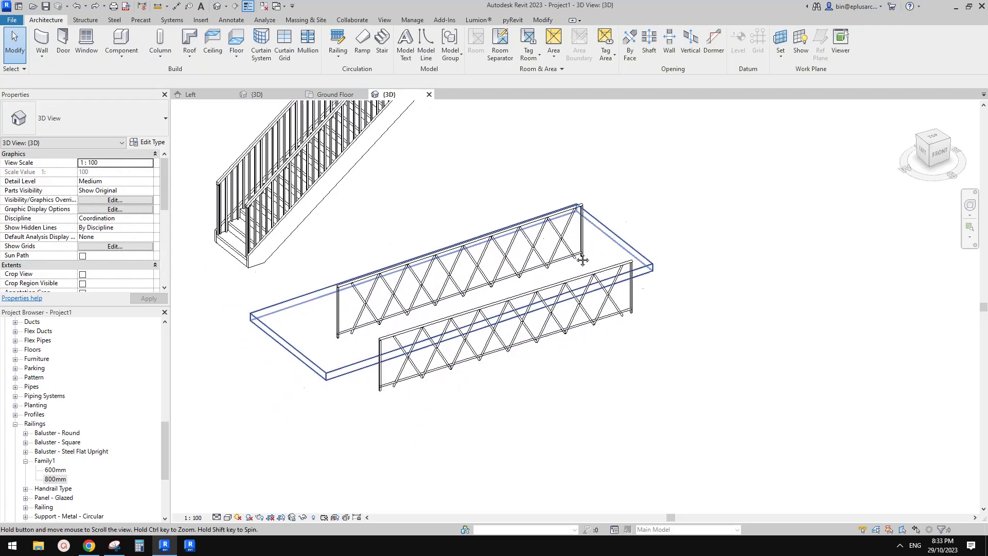
scroll(535, 314, "up", 5)
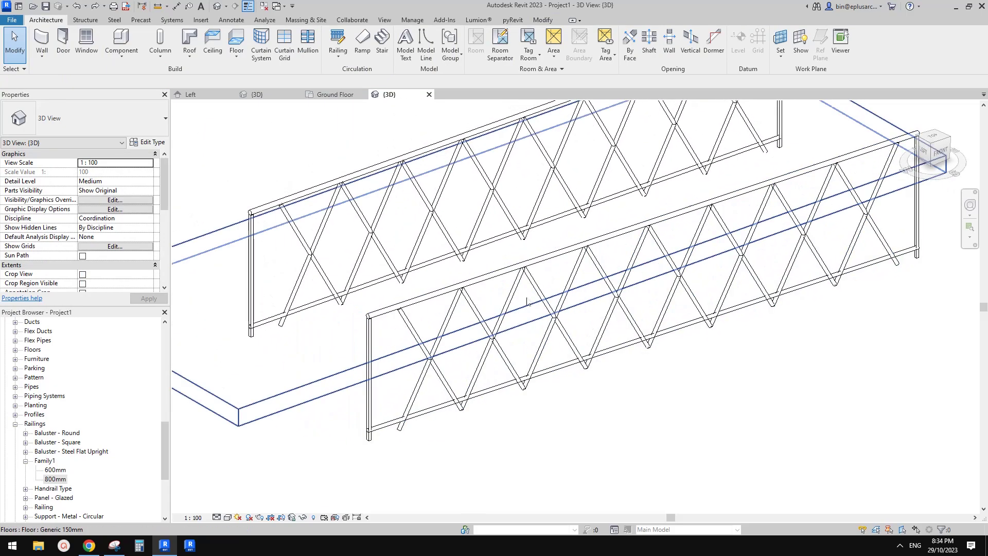
scroll(527, 296, "down", 3)
middle_click_drag(527, 296, 463, 319)
scroll(430, 352, "up", 1)
middle_click_drag(430, 352, 468, 364)
scroll(529, 366, "up", 1)
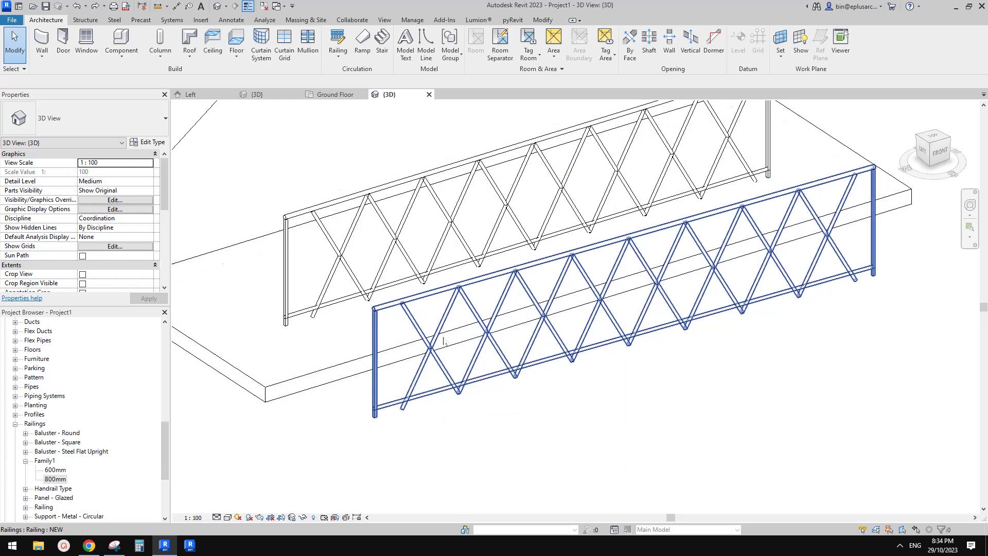
scroll(459, 396, "up", 1)
left_click(460, 396)
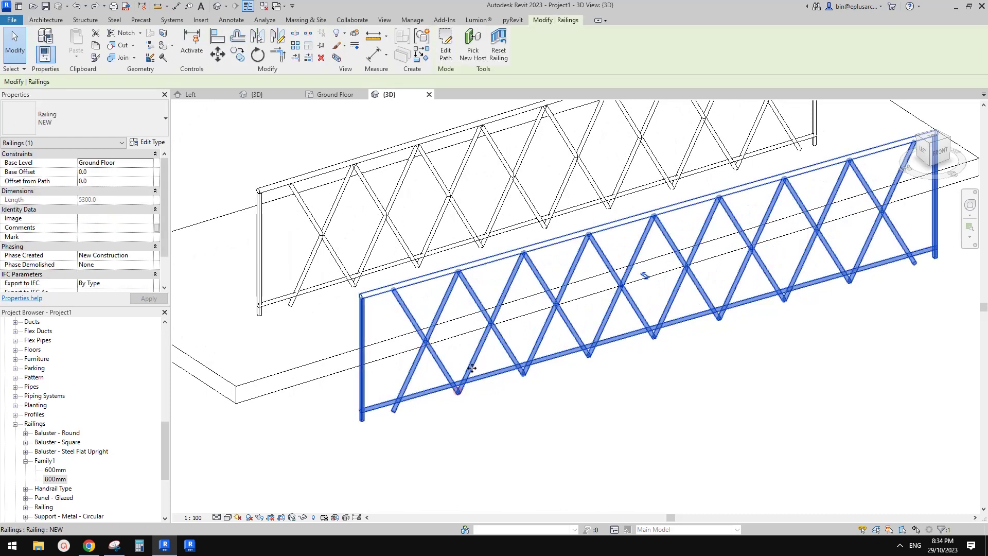
Set the NEW type's regular X-brace baluster base offset to 100 and apply it
left_click(148, 142)
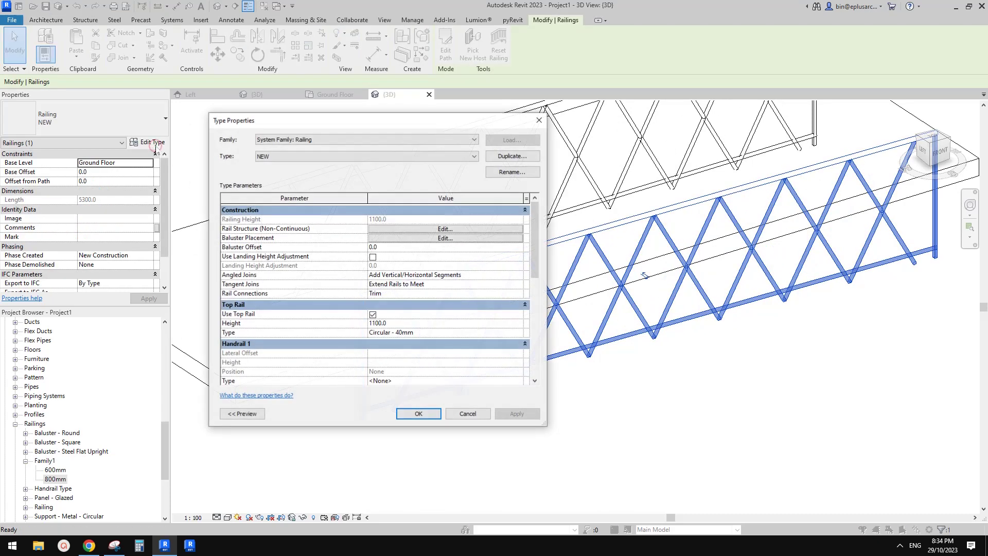
left_click(402, 239)
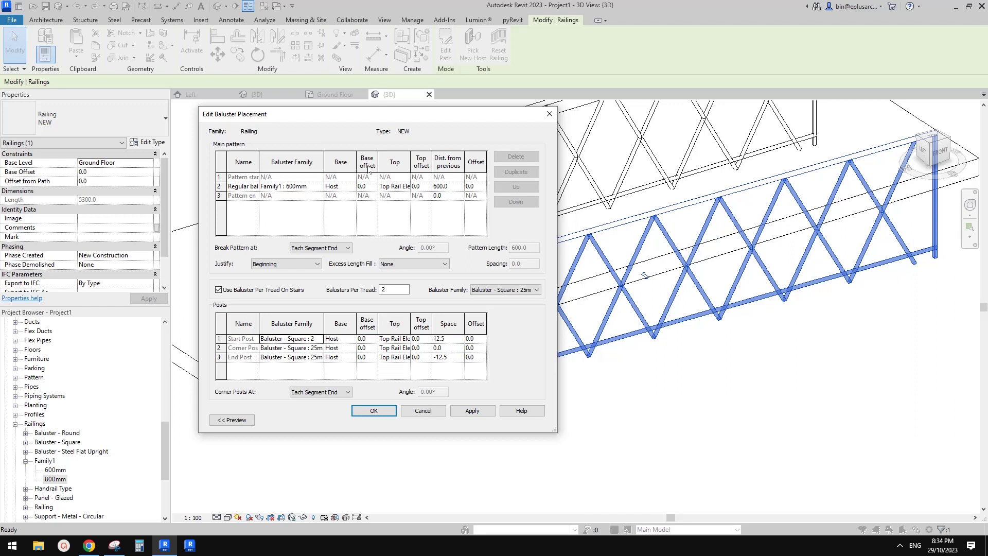
left_click(370, 187)
left_click(380, 414)
left_click(516, 414)
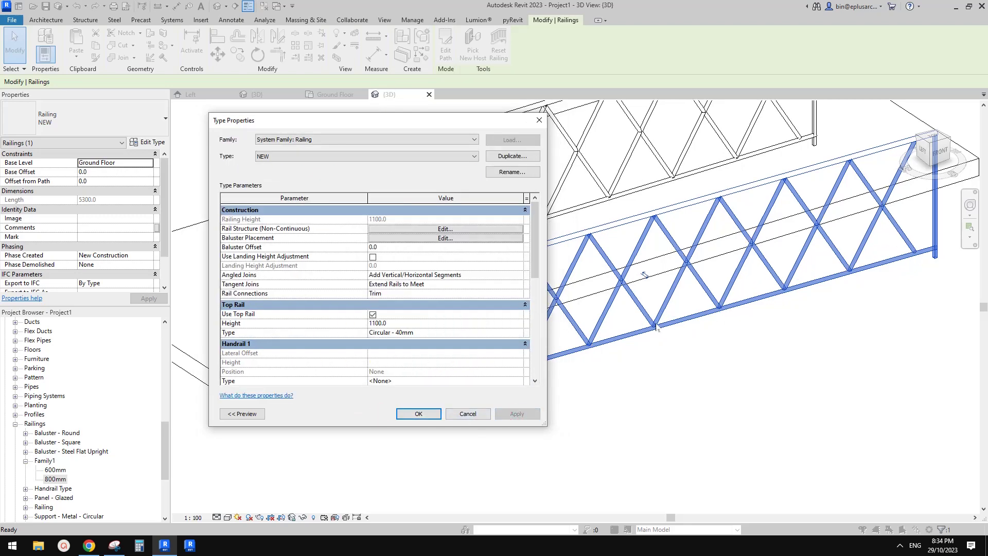
left_click(418, 414)
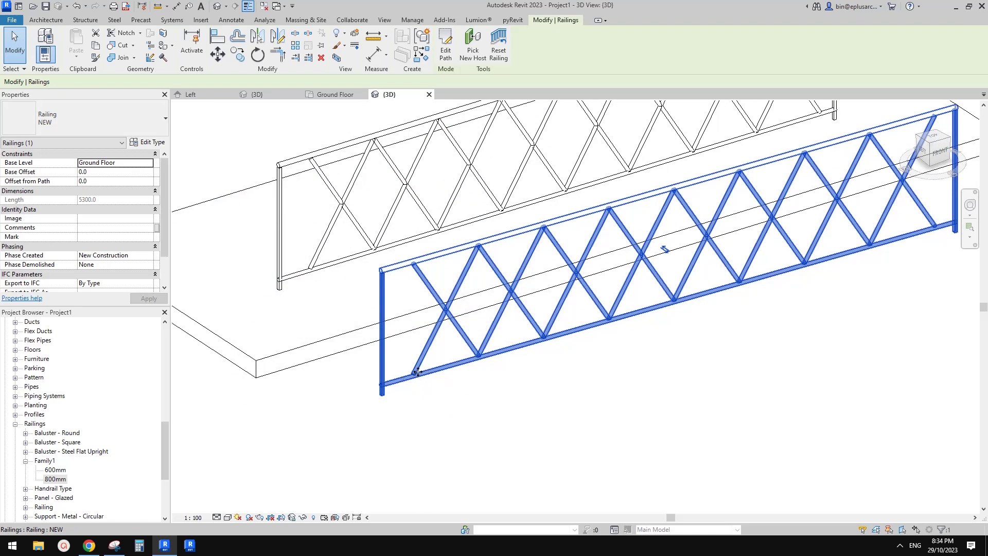
middle_click_drag(403, 362, 462, 327)
scroll(455, 322, "up", 1)
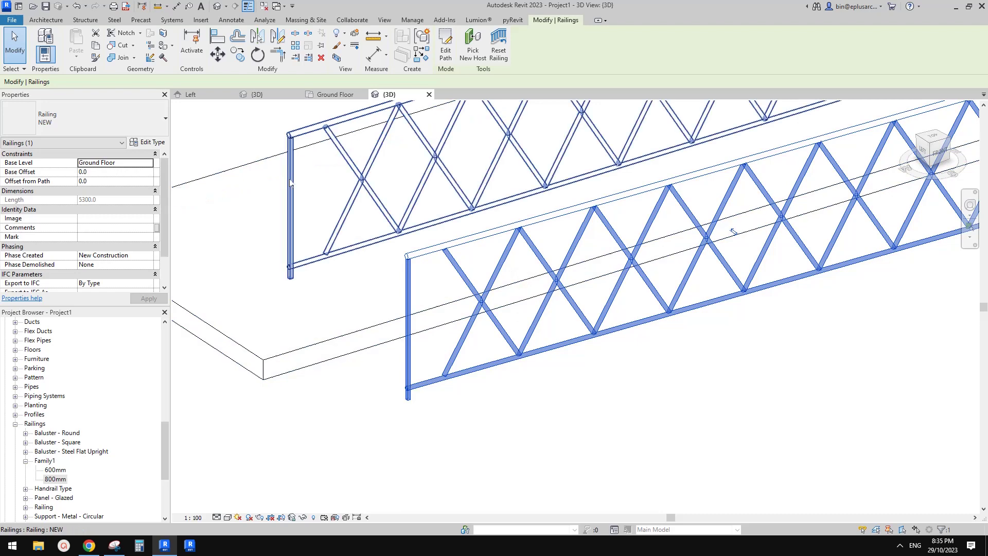
left_click(148, 143)
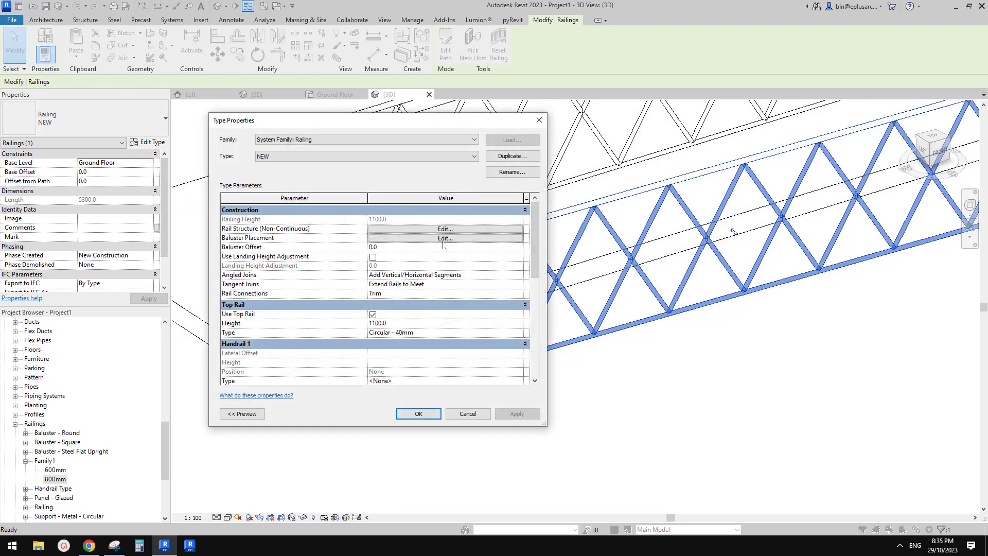
Change the X-brace baluster spacing from 600 to 300 in NEW's baluster placement
left_click(444, 238)
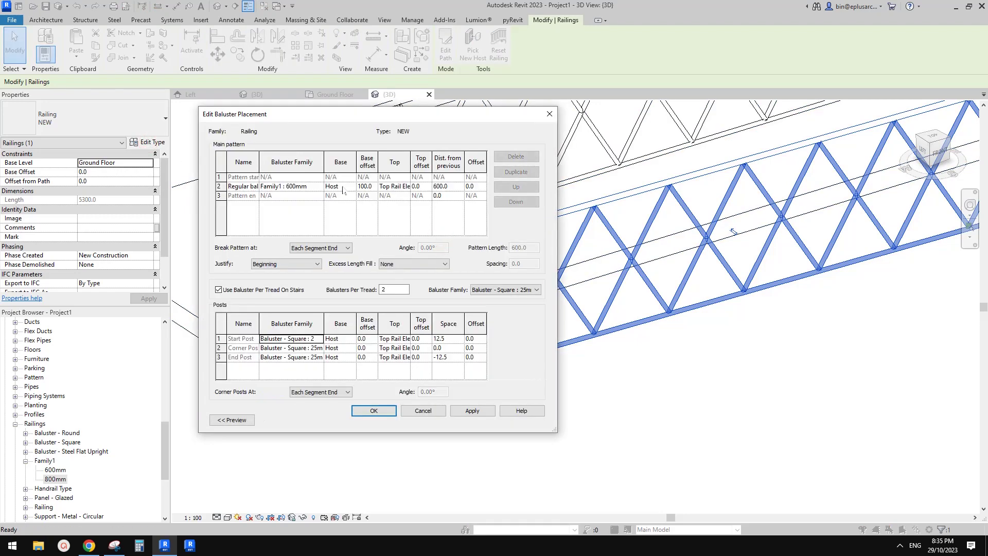
left_click(451, 186)
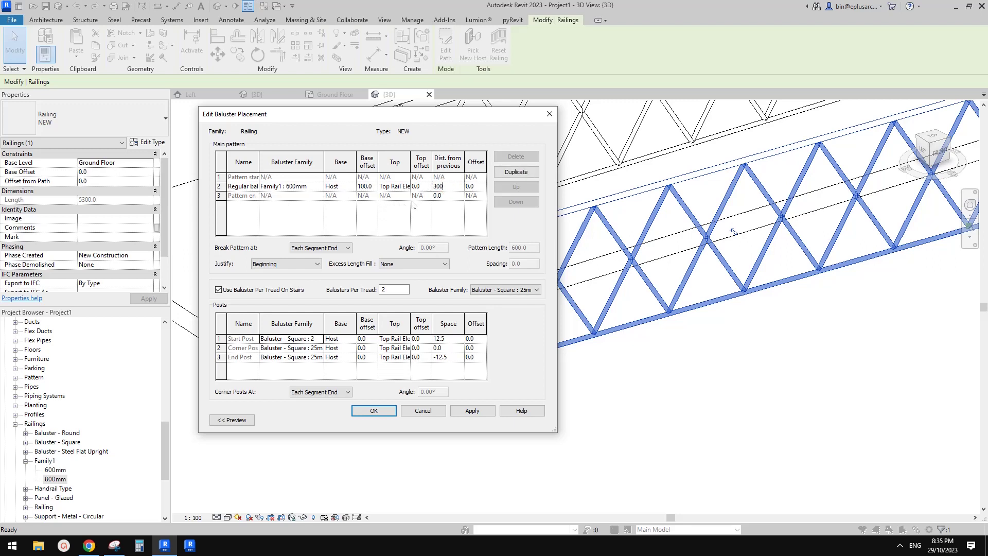
left_click(445, 196)
type("30")
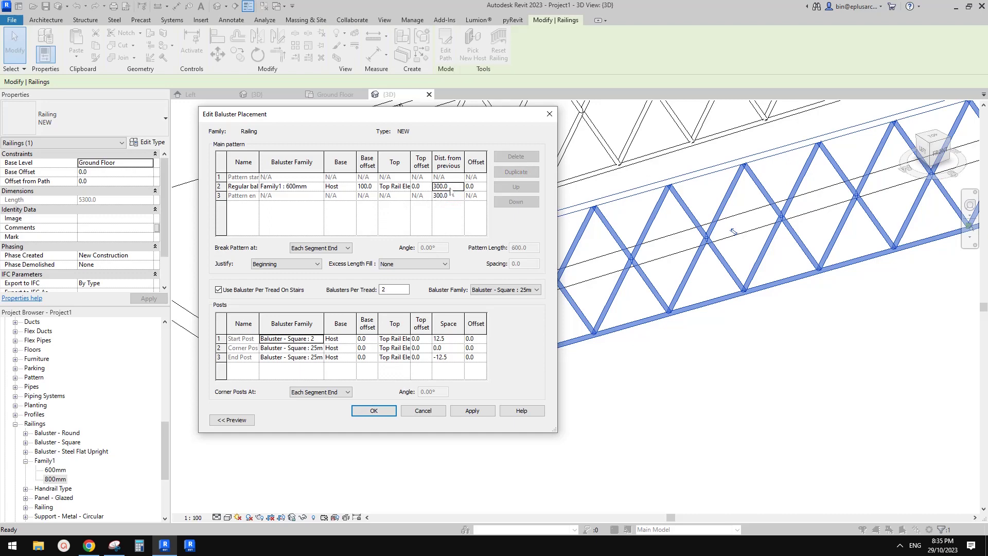
left_click(451, 187)
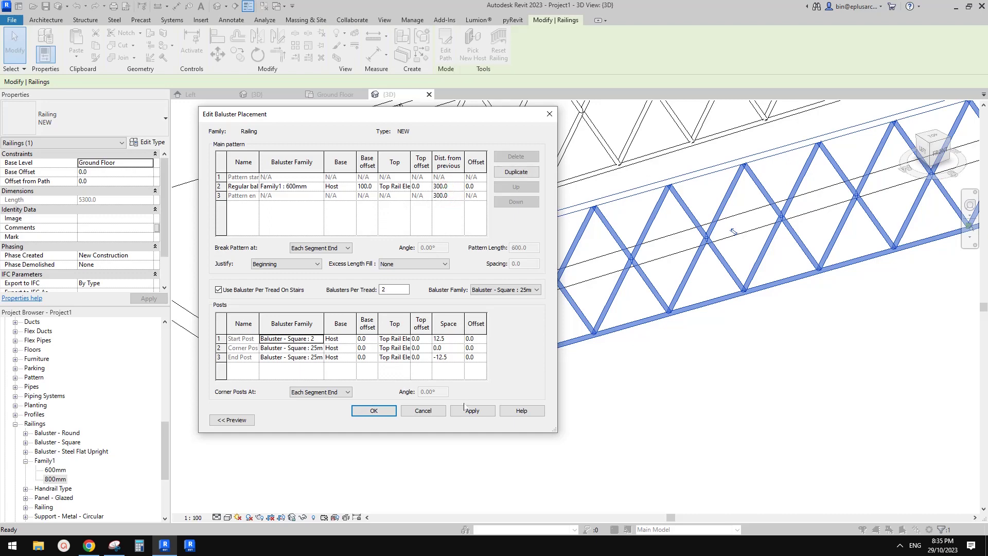
left_click(374, 410)
left_click(428, 413)
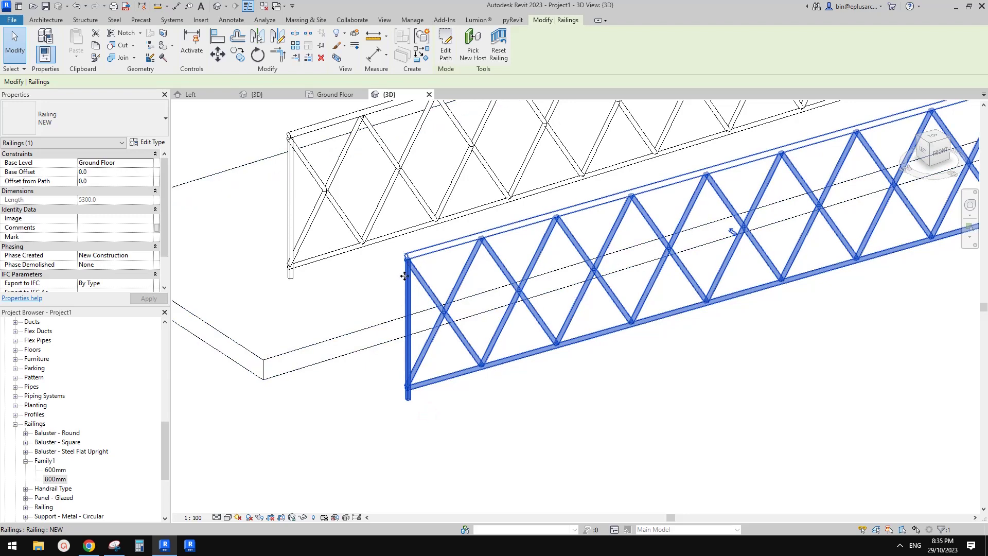
Frame both railings and edit the front railing's 5300.0 path sketch
scroll(409, 391, "down", 1)
middle_click_drag(585, 318, 474, 369)
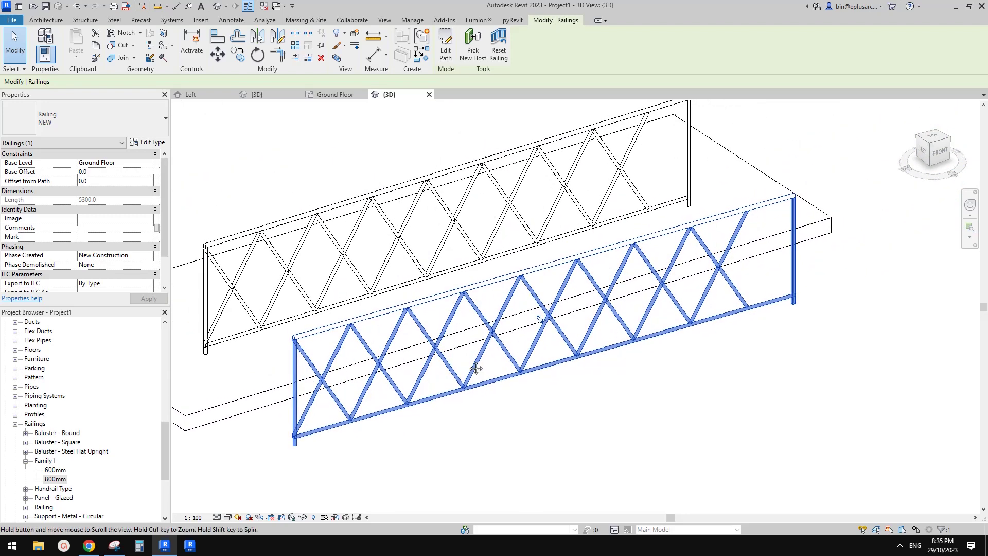
middle_click_drag(561, 354, 577, 383)
middle_click_drag(700, 330, 696, 328)
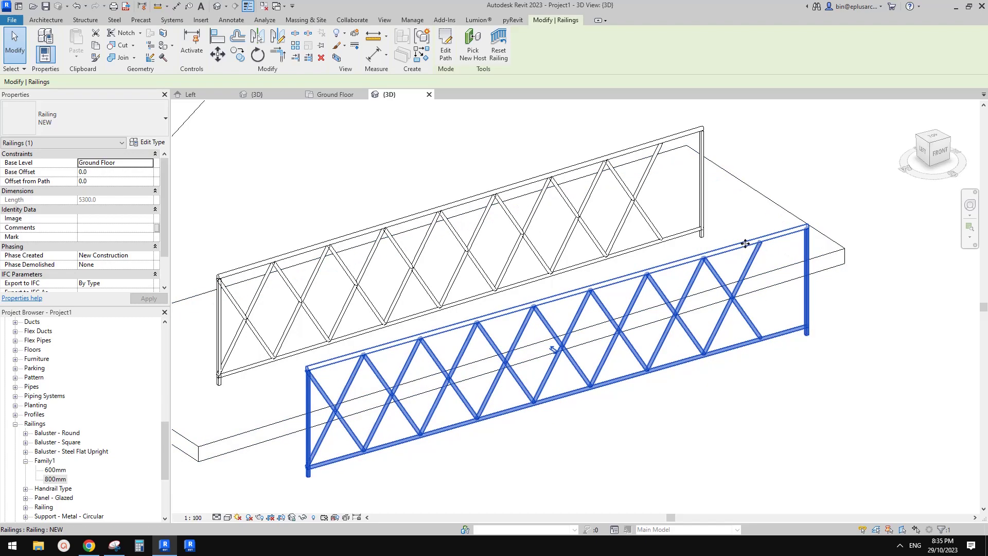
middle_click_drag(640, 278, 608, 304, "shift")
double_click(591, 292)
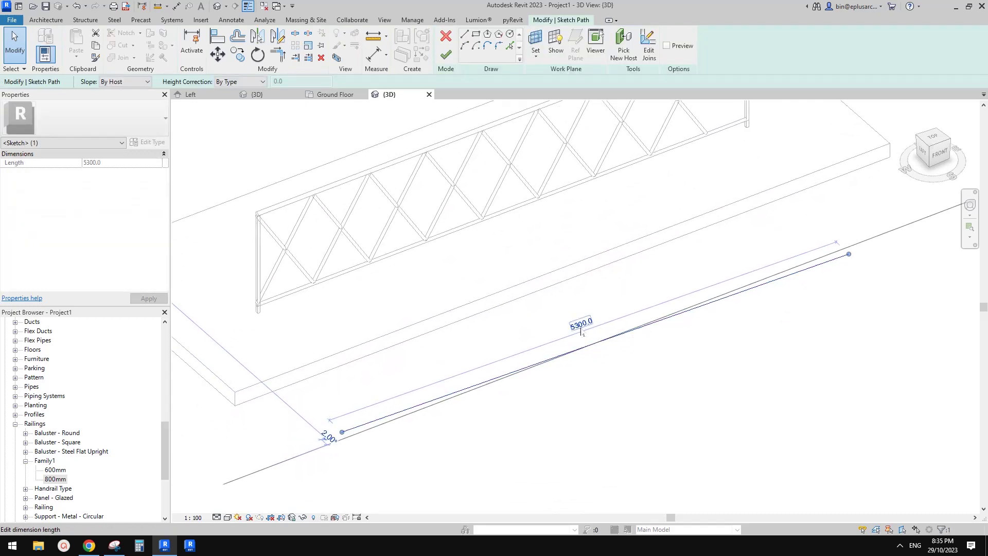
Lengthen the front railing's path line to 5400 and finish the sketch
left_click(581, 328)
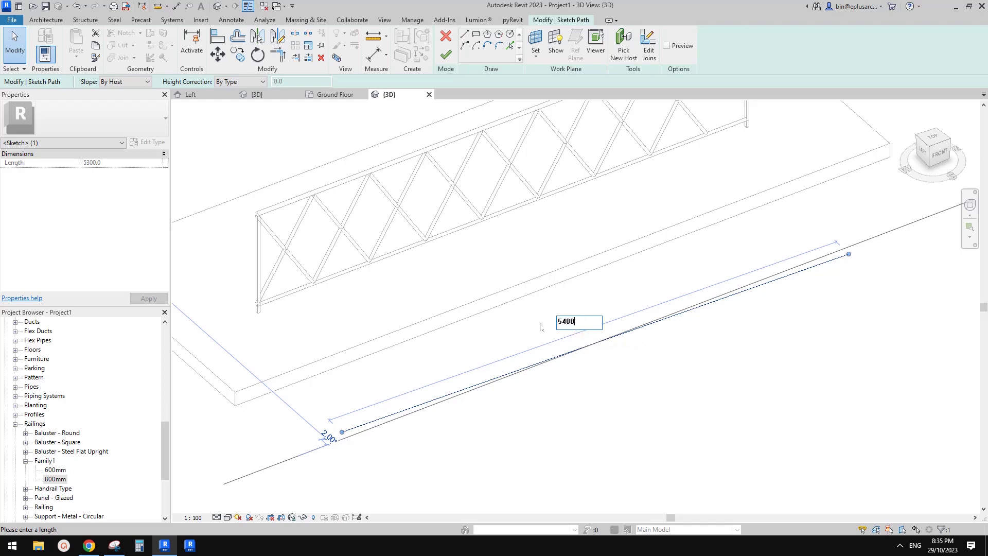
key("Return")
left_click(446, 54)
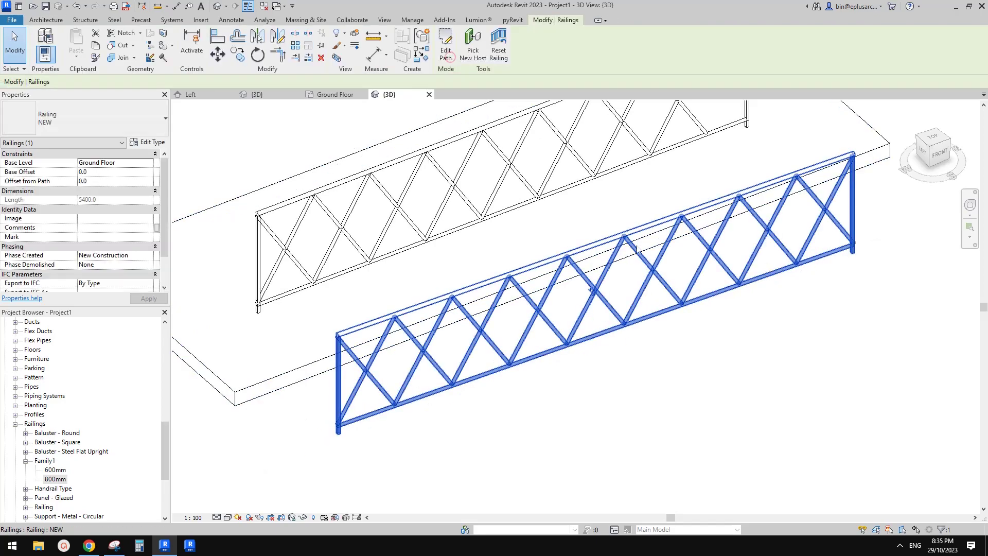
Adjust the 3D view and select the front NEW railing
scroll(731, 276, "down", 1)
middle_click_drag(768, 287, 777, 289)
left_click(777, 290)
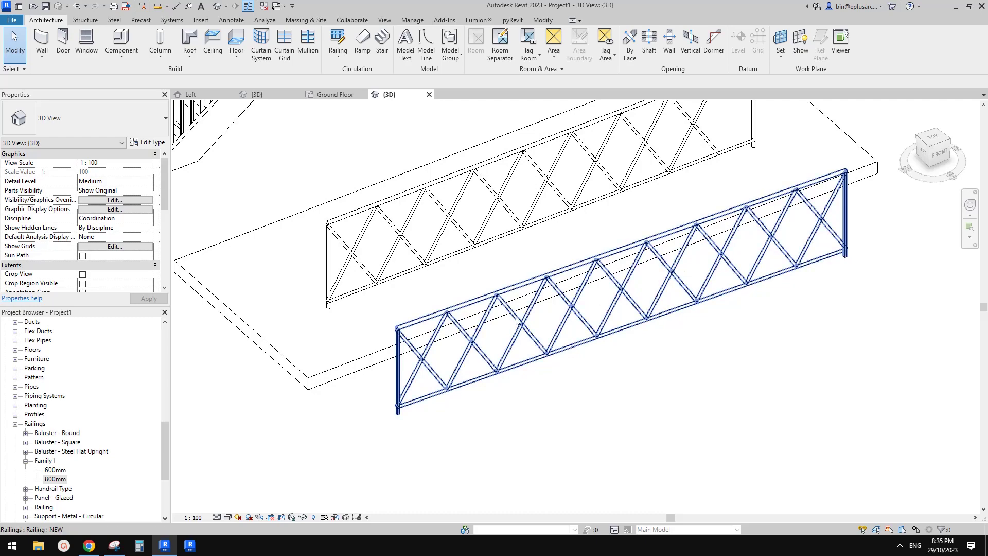
scroll(479, 309, "up", 3)
left_click(463, 349)
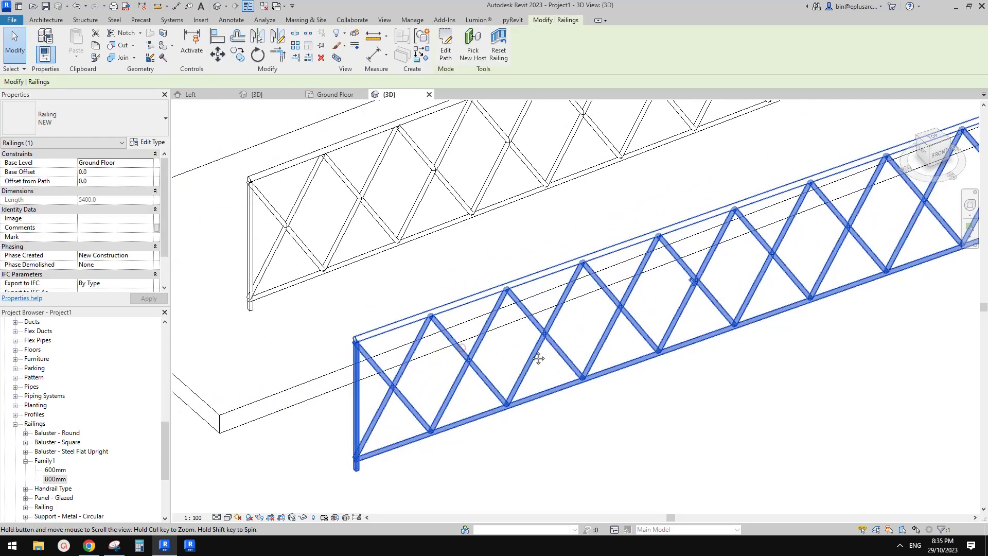
middle_click_drag(539, 357, 512, 361)
scroll(512, 362, "down", 1)
scroll(512, 361, "up", 1)
Open the NEW railing type's baluster placement and review the justification and break-pattern options
left_click(154, 144)
left_click(155, 144)
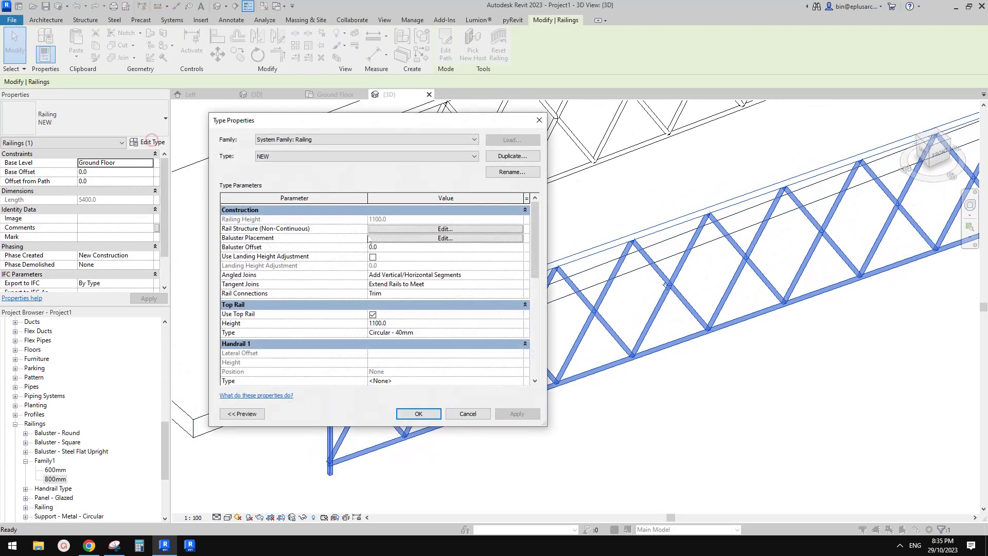
left_click(432, 242)
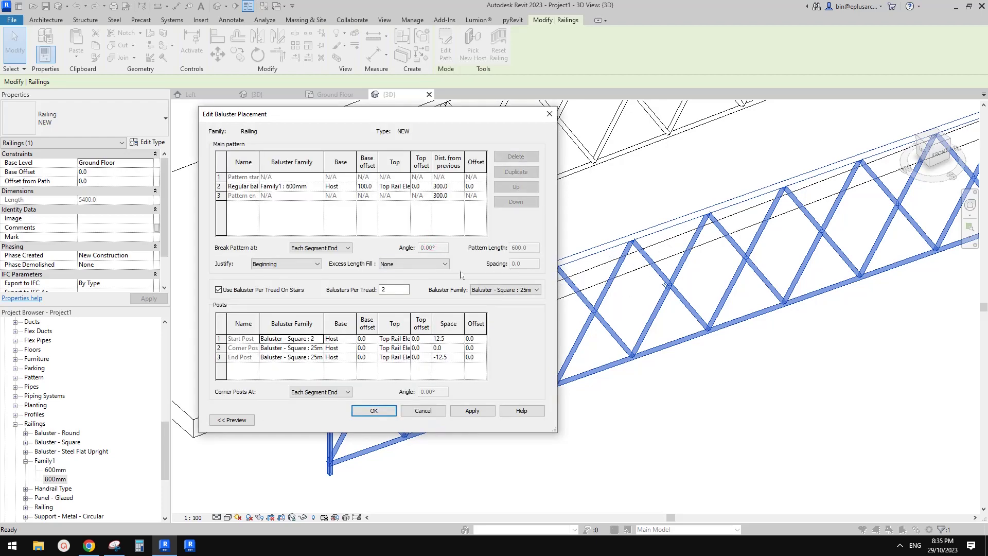
left_click(270, 264)
left_click(270, 264)
left_click(323, 246)
left_click(278, 254)
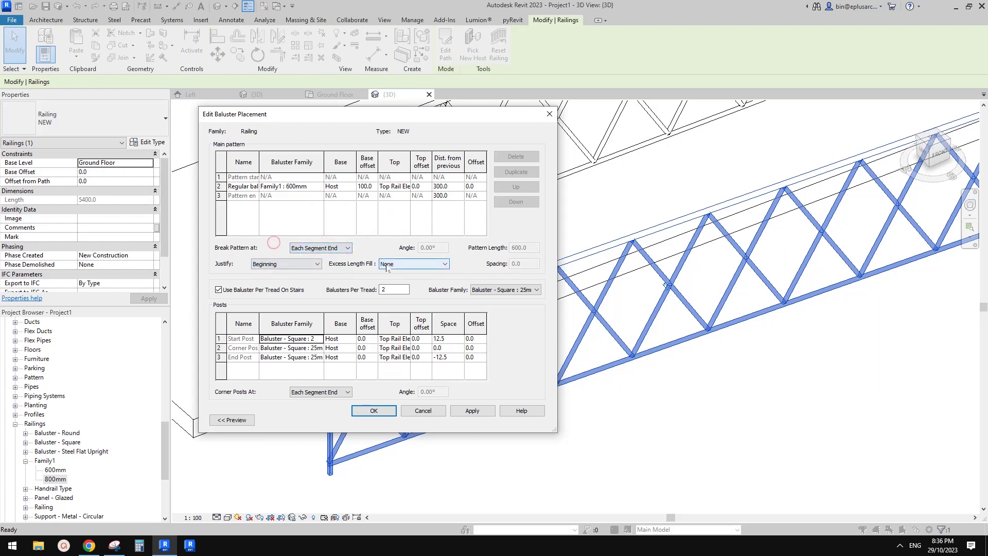
left_click(330, 246)
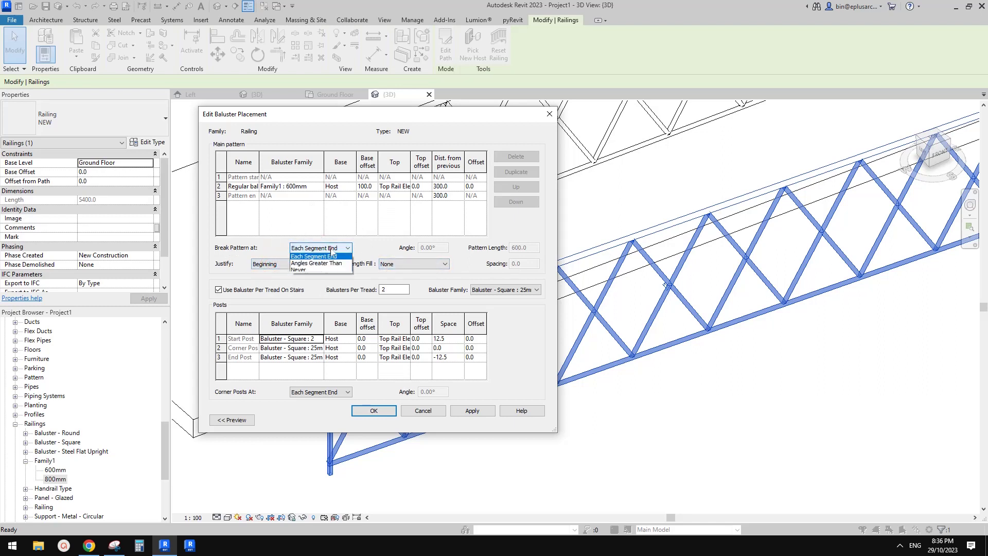
left_click(330, 248)
Set the pattern justification to Spread Pattern To Fit and confirm both dialogs
left_click(278, 262)
left_click(282, 275)
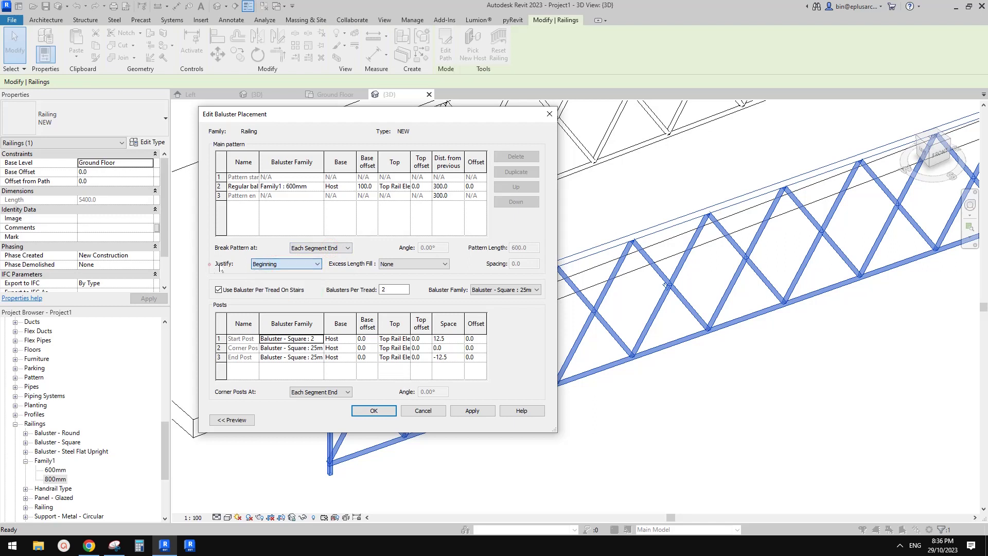
left_click(209, 264)
left_click(284, 265)
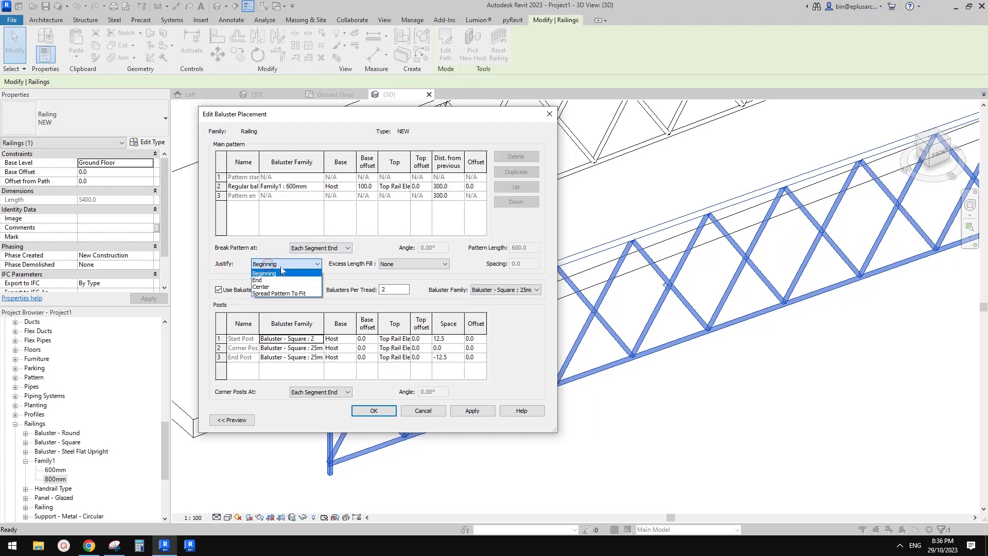
left_click(285, 295)
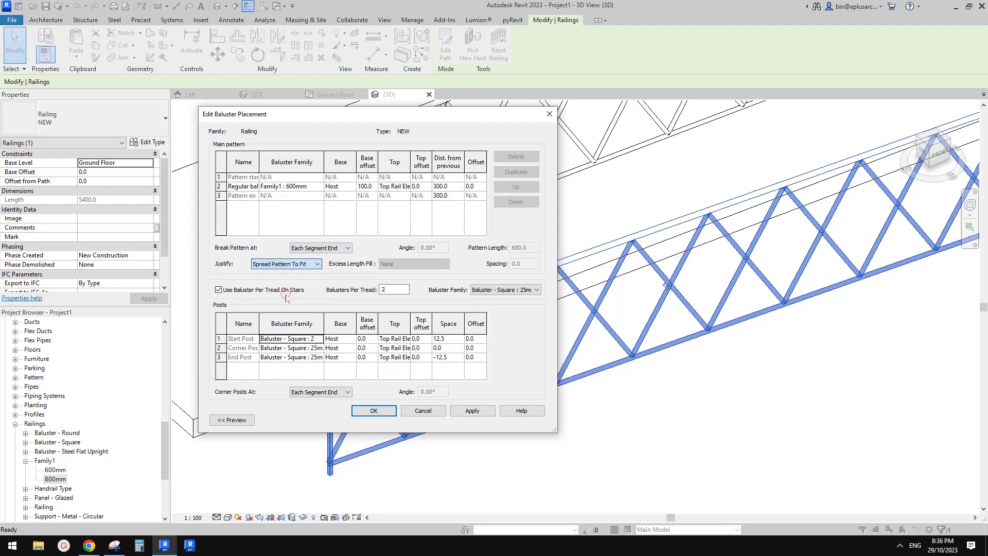
left_click(374, 410)
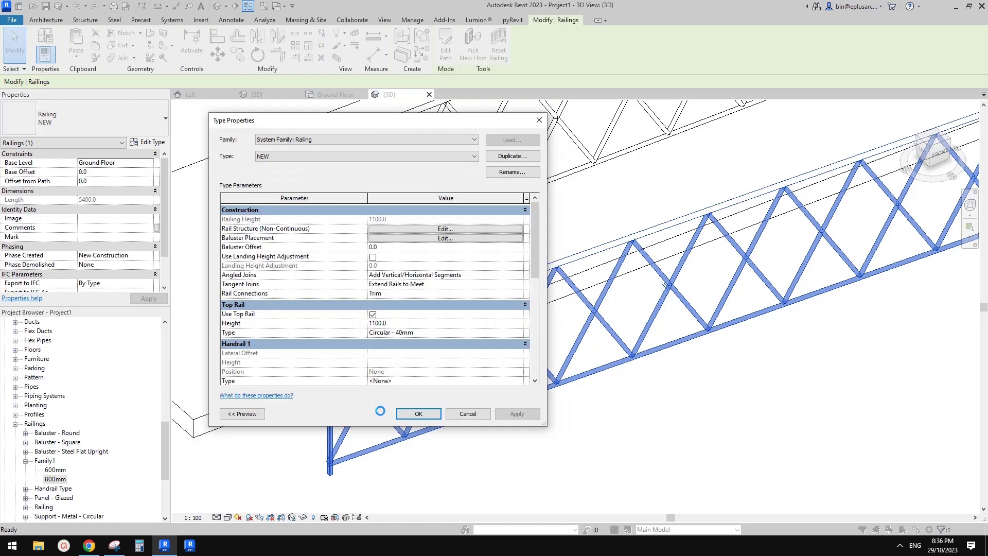
left_click(408, 415)
scroll(408, 415, "down", 3)
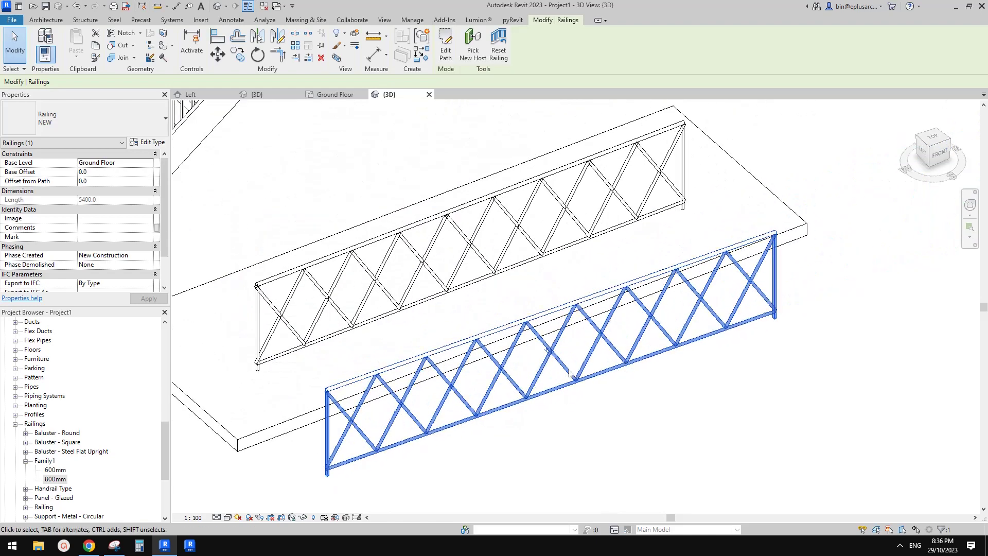
Drag the front railing's path end shorter and finish the sketch so the X-braces refit
double_click(662, 352)
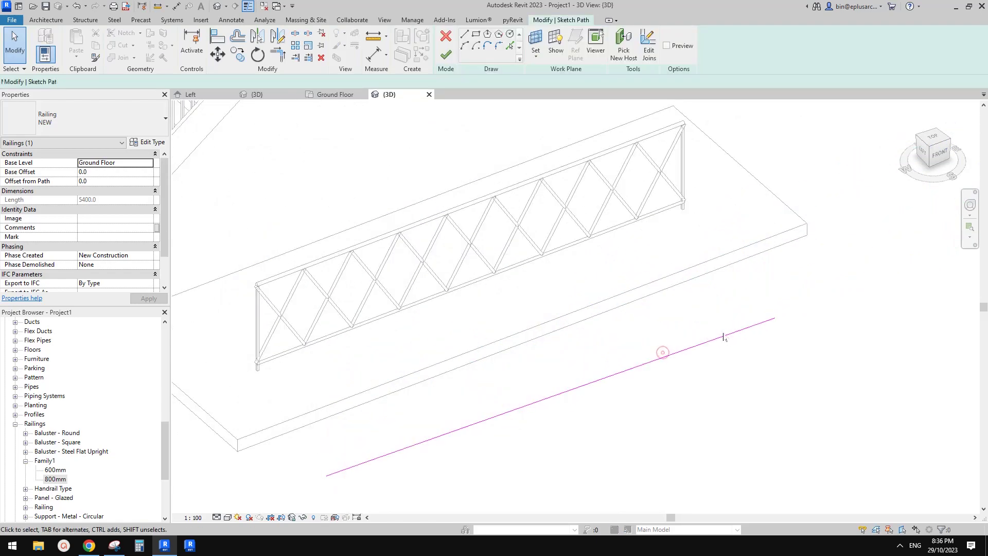
left_click_drag(776, 319, 768, 322)
left_click(572, 275)
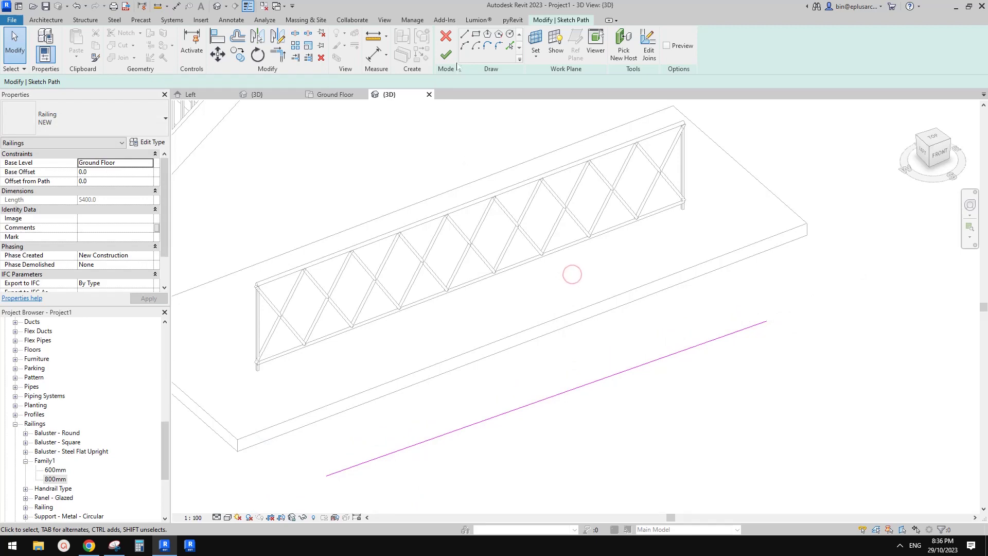
left_click(446, 55)
scroll(681, 265, "down", 2)
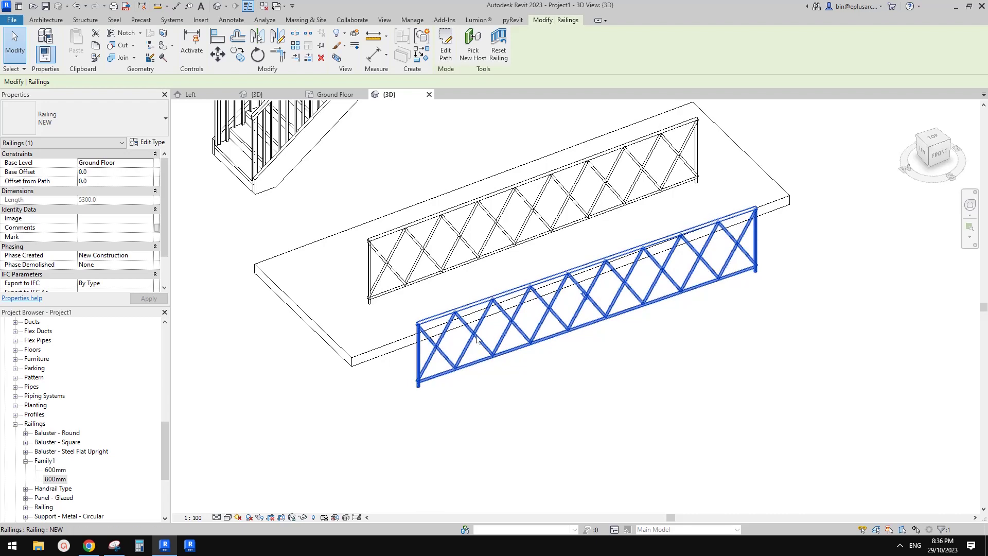
scroll(467, 349, "up", 3)
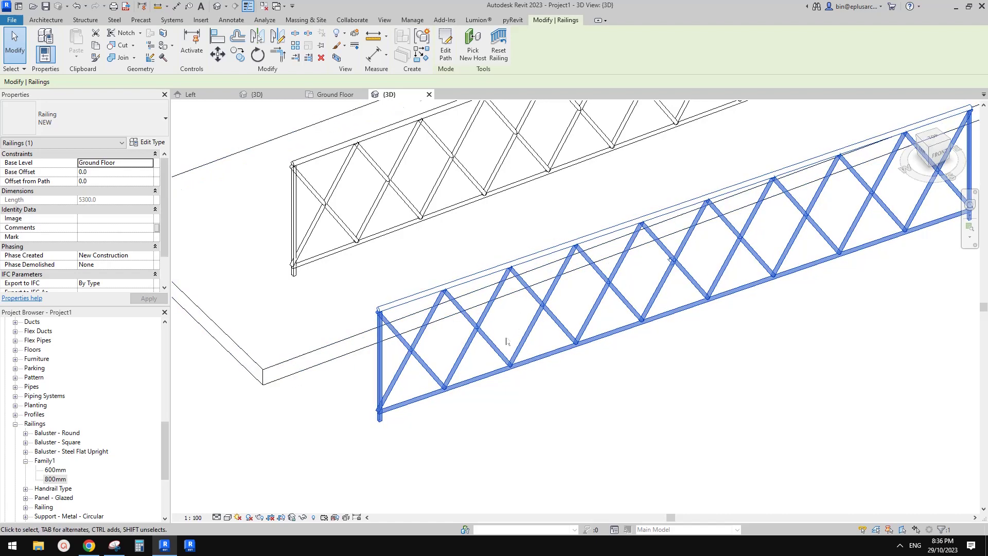
middle_click_drag(517, 320, 533, 316)
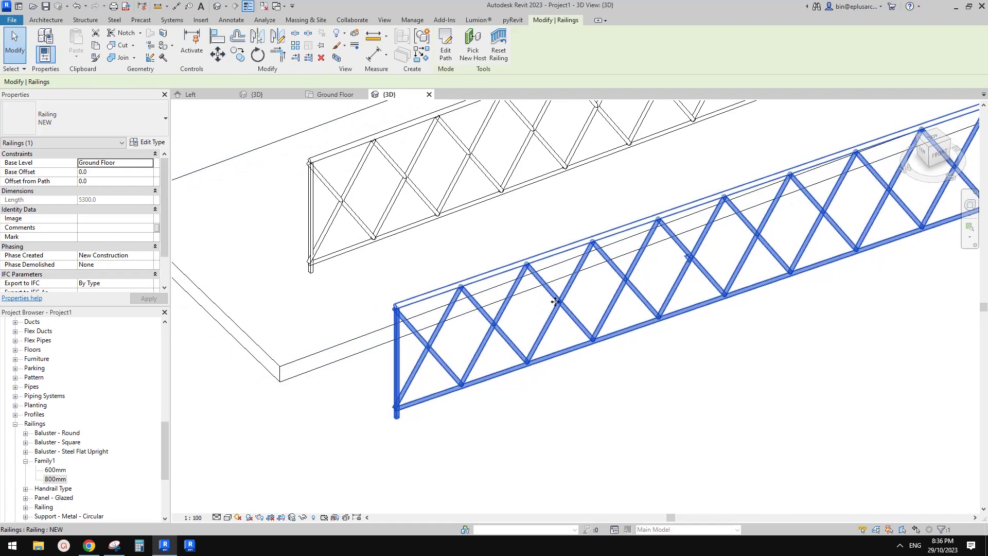
scroll(581, 308, "down", 4)
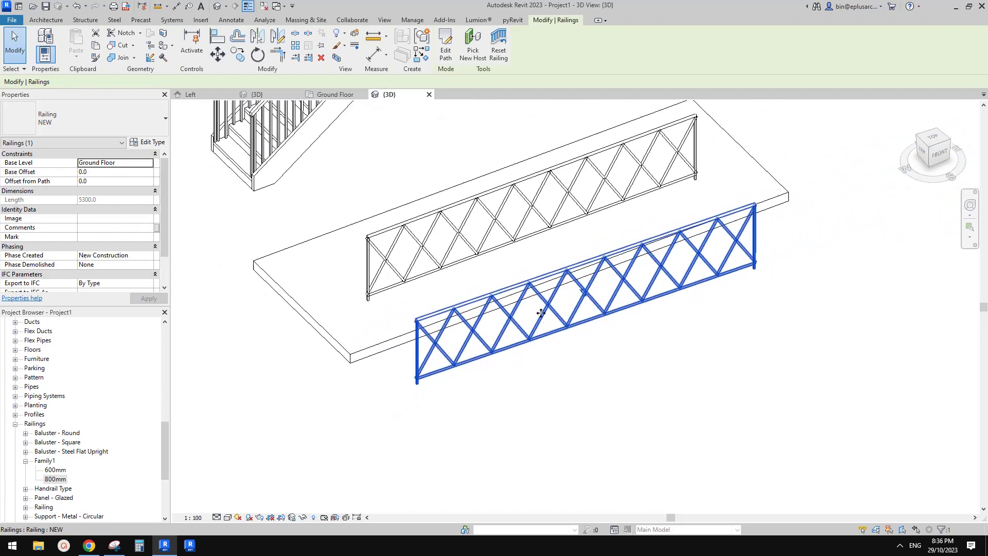
key("Escape")
scroll(611, 280, "up", 5)
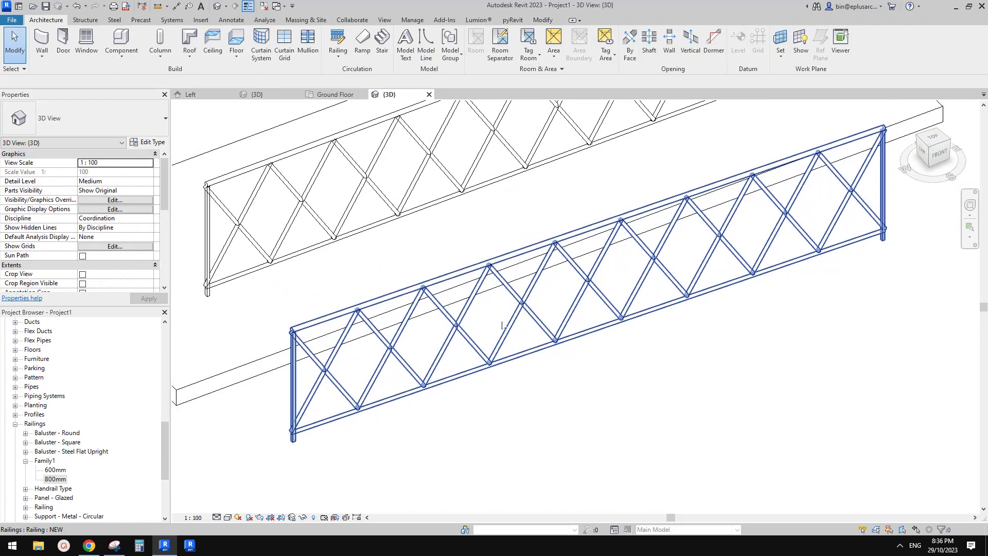
Duplicate the Family1 : 600mm regular baluster row in type NEW, making the pattern length 900.0
left_click(494, 292)
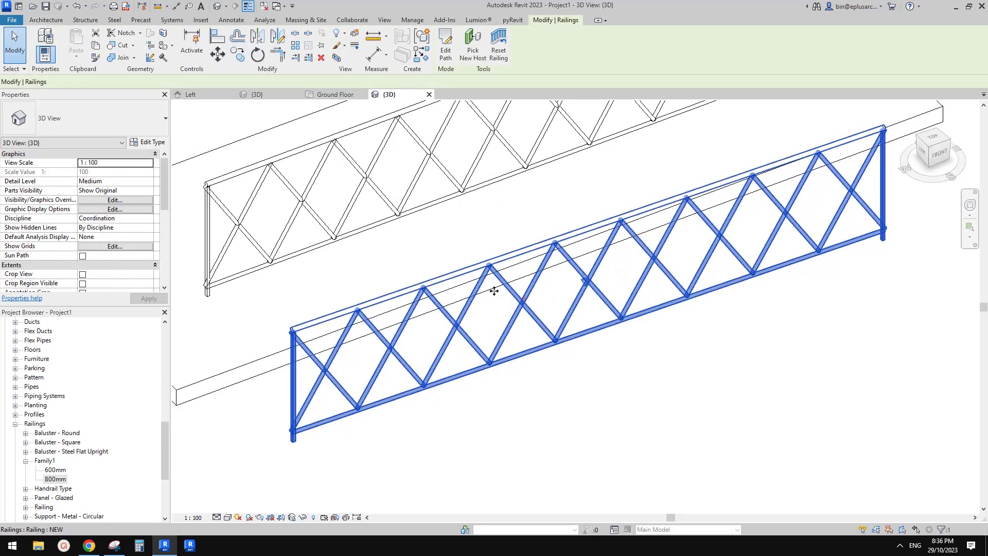
left_click(151, 142)
left_click(446, 239)
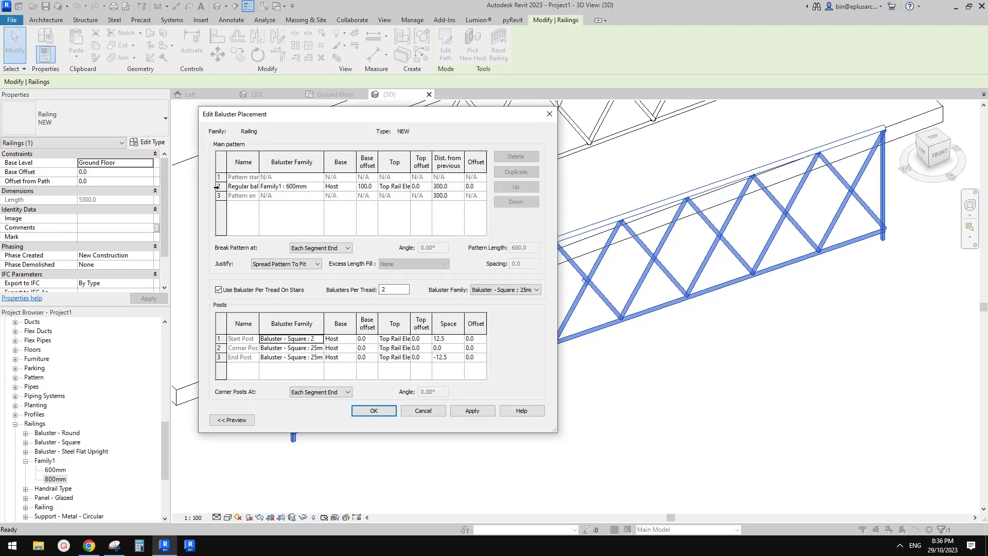
left_click(218, 187)
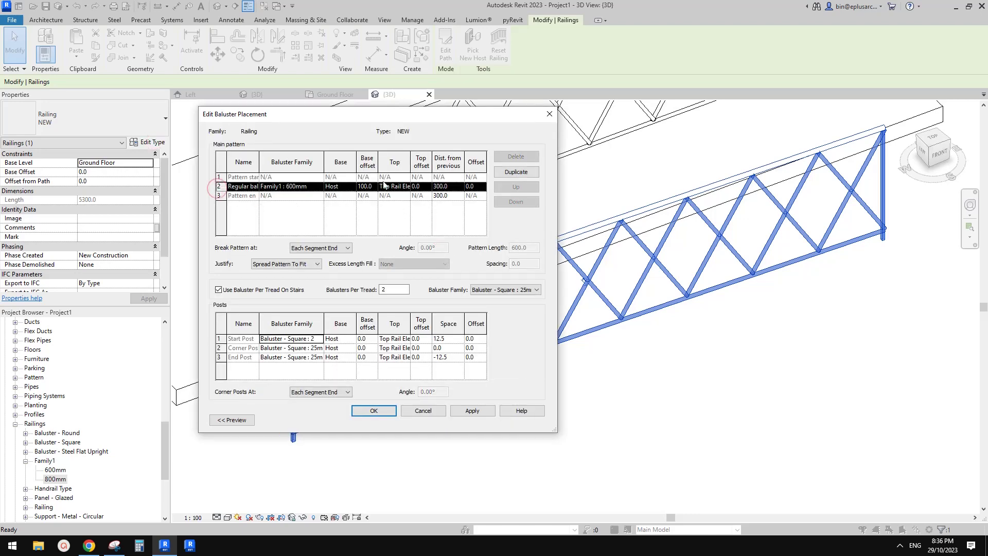
left_click(518, 173)
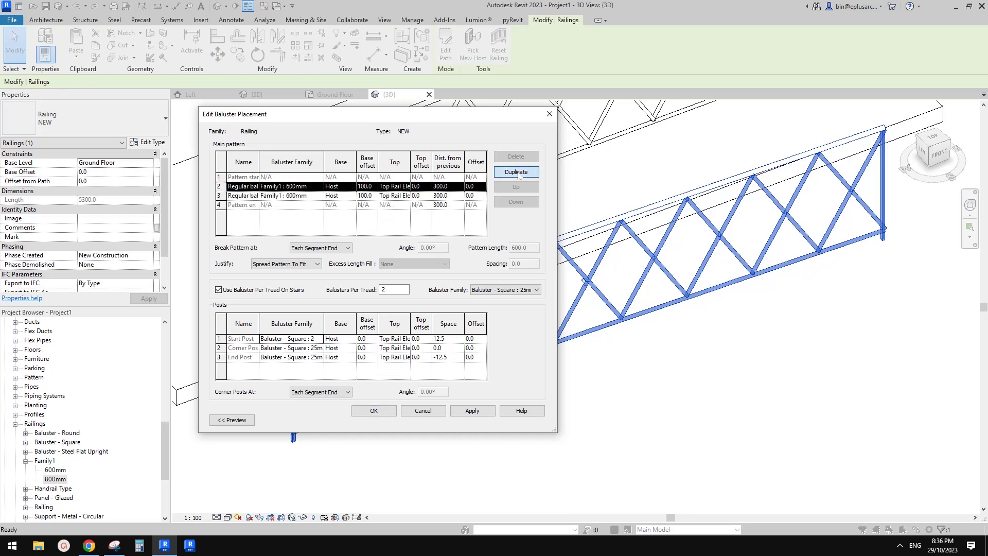
left_click(278, 196)
left_click(319, 196)
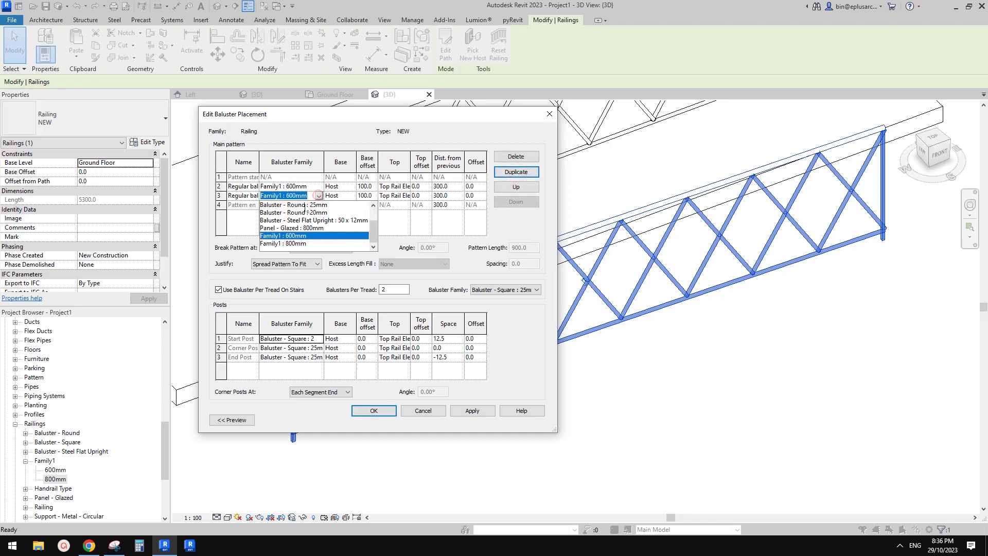
scroll(373, 232, "up", 1)
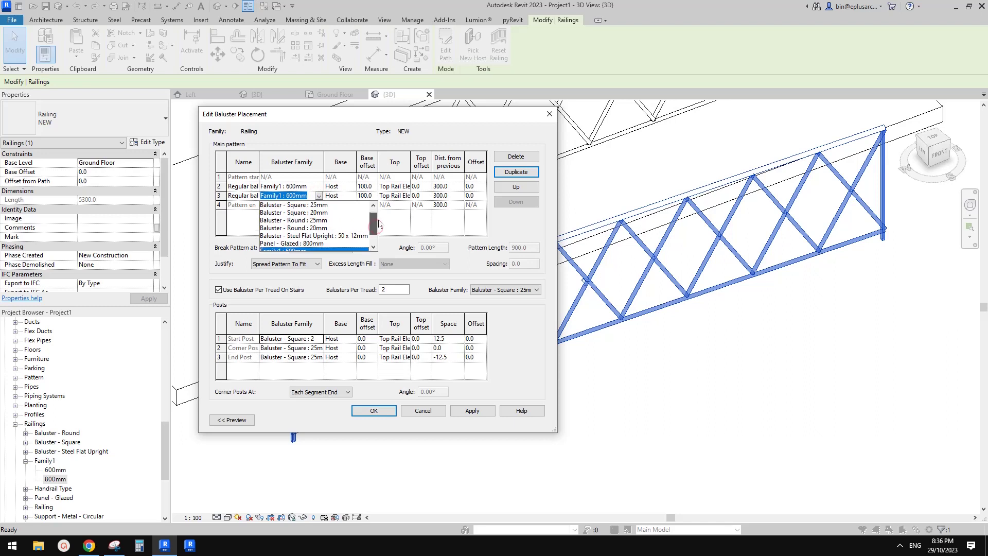
scroll(368, 222, "up", 1)
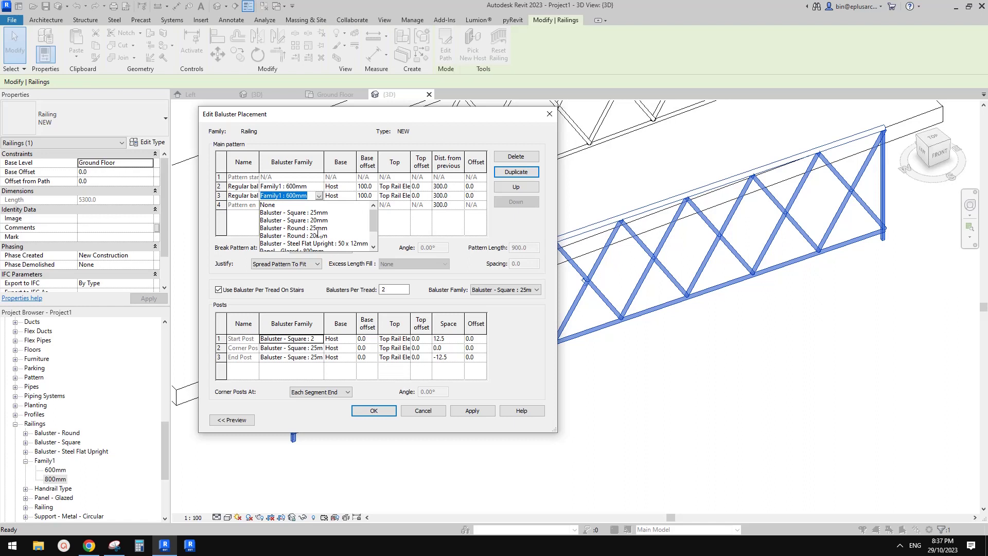
Add a Baluster - Round : 25mm row to the NEW pattern with base offset 0 and distance 0
left_click(313, 228)
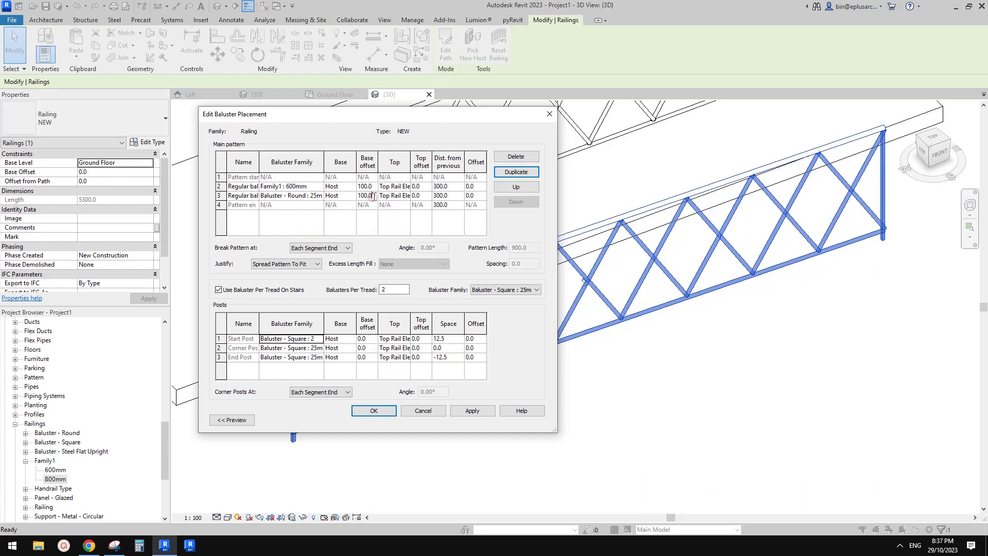
left_click(367, 196)
left_click(384, 199)
left_click_drag(438, 117, 455, 129)
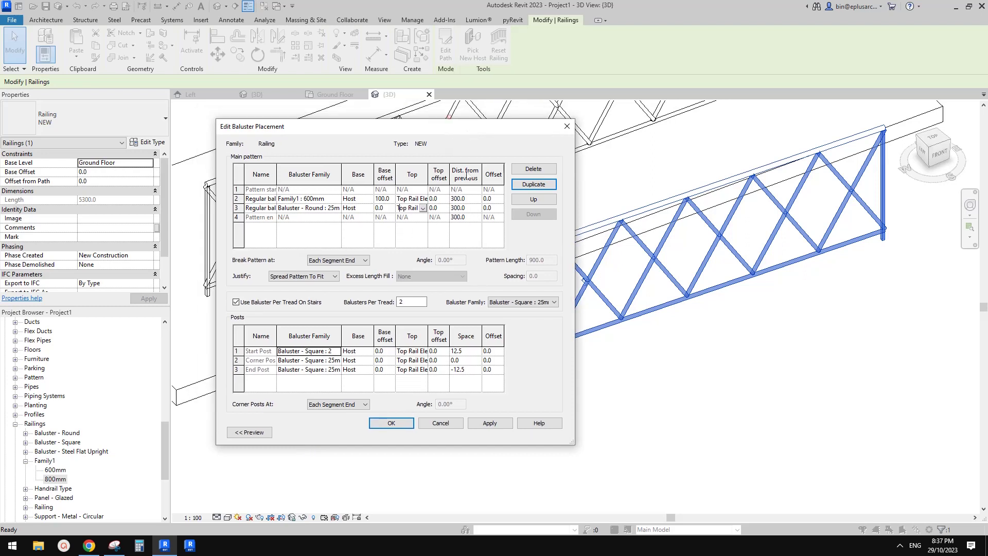
left_click(466, 208)
type("0")
left_click(392, 424)
left_click(434, 427)
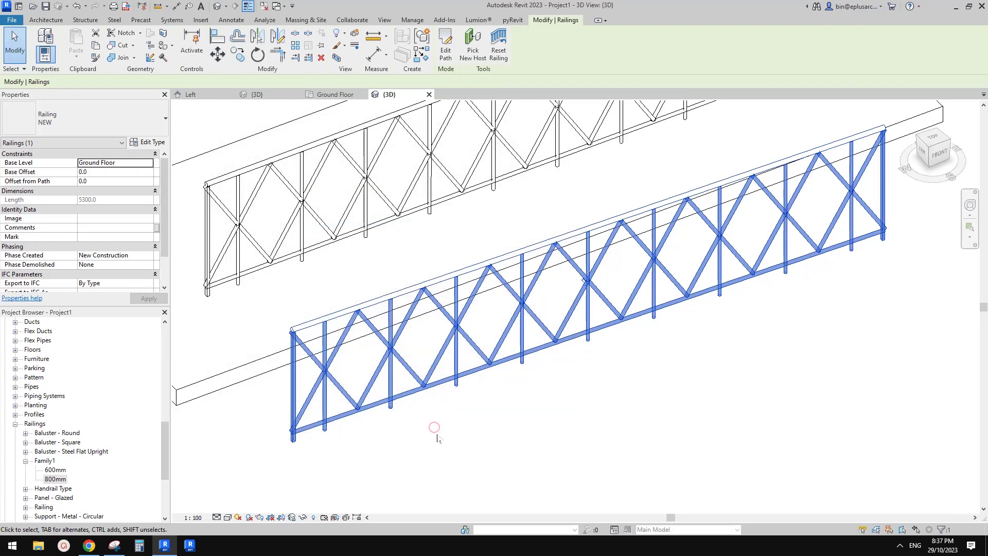
Respace the round balusters and set the pattern end distance to 0, giving a 600 pattern length
scroll(438, 438, "down", 1)
middle_click_drag(459, 410, 506, 399, "shift")
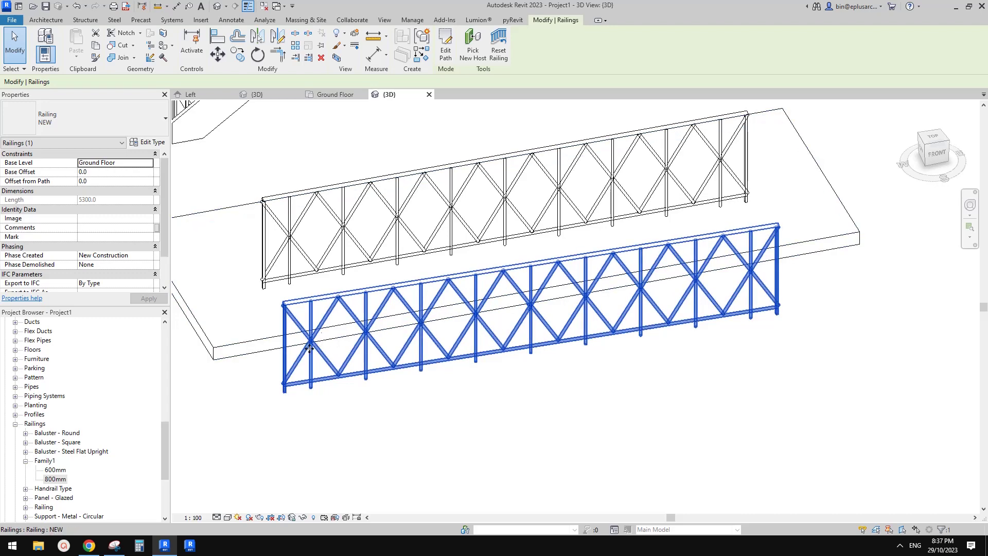
left_click(155, 144)
left_click(497, 250)
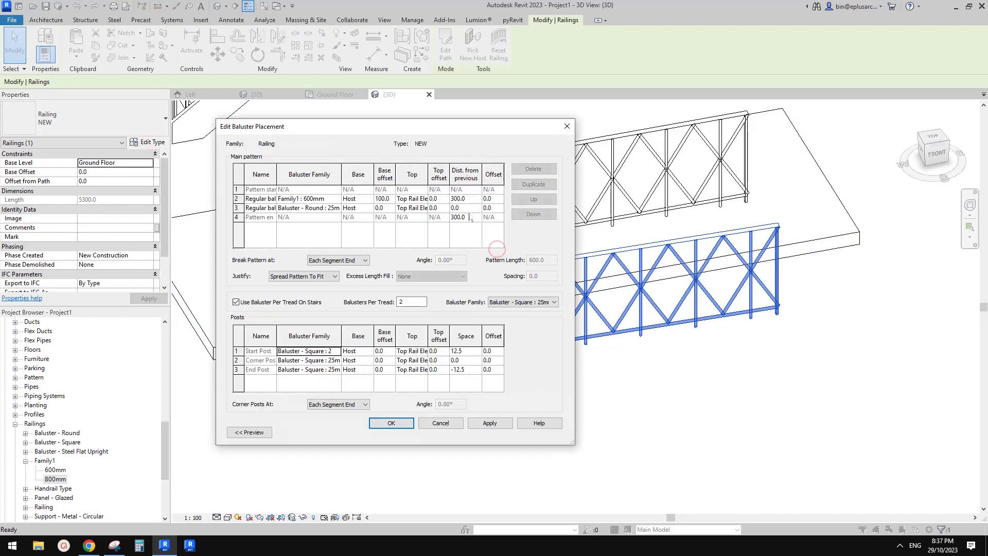
left_click(469, 209)
left_click(471, 217)
type("0")
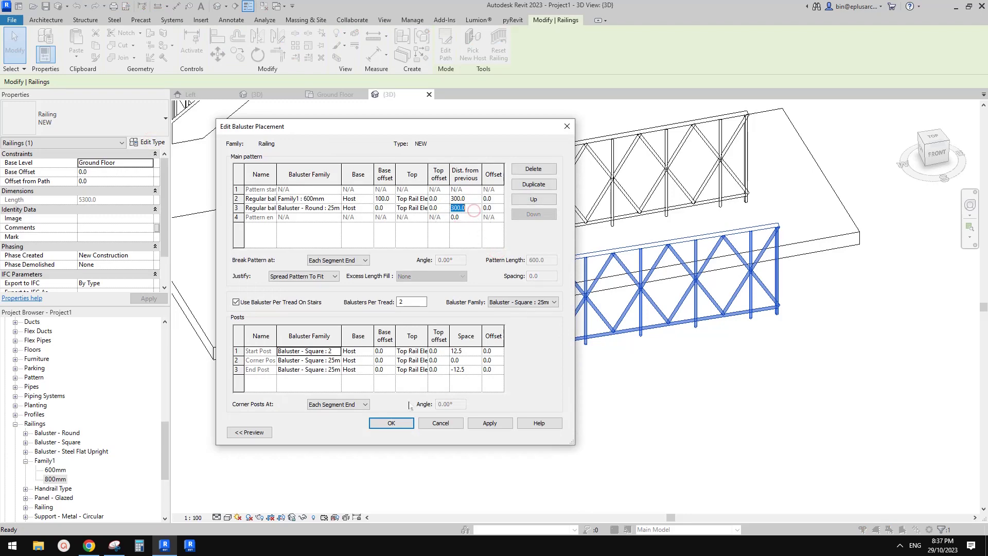
left_click(392, 423)
left_click(441, 427)
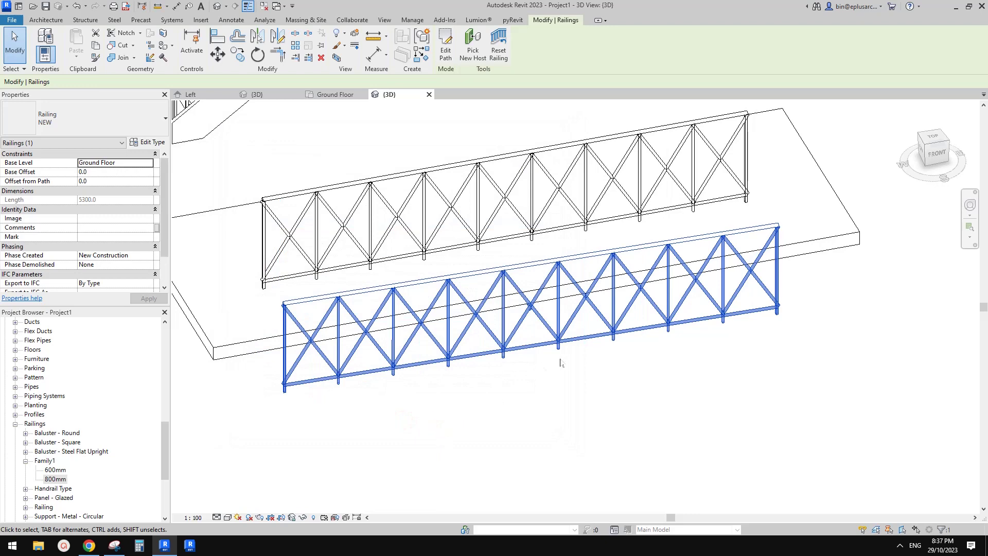
Reselect the NEW railing and reopen its type properties
middle_click_drag(561, 363, 550, 353)
middle_click_drag(568, 409, 586, 384)
left_click(569, 397)
scroll(569, 396, "down", 1)
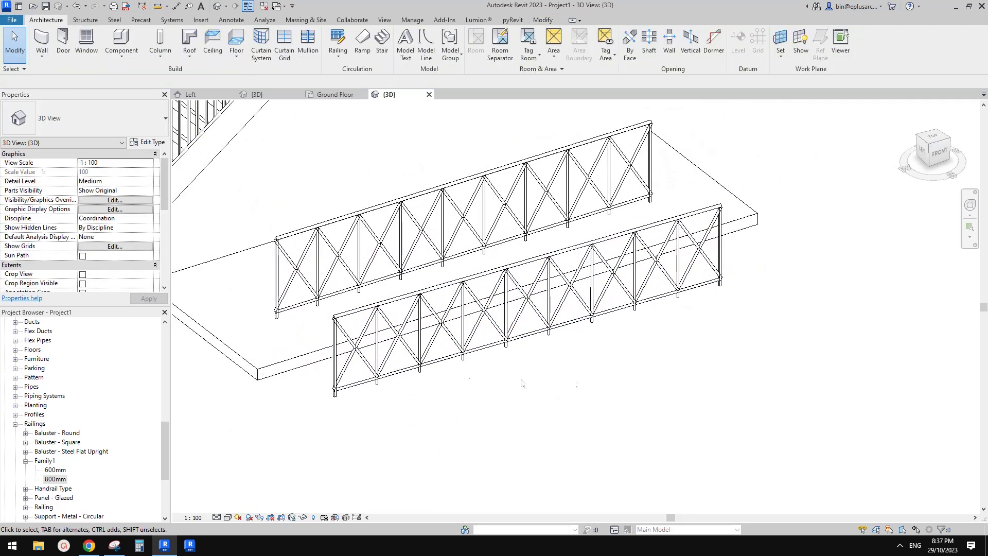
scroll(331, 395, "up", 4)
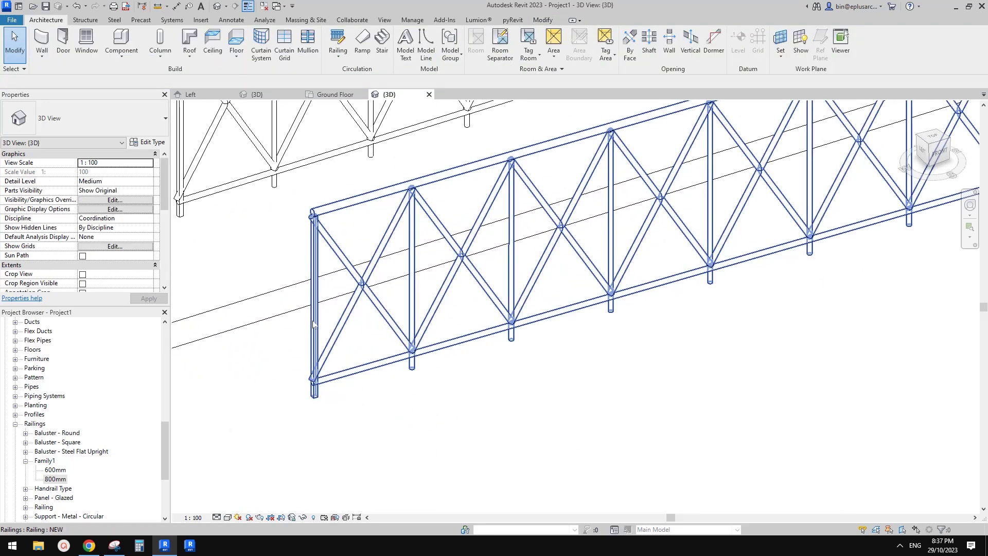
scroll(313, 330, "down", 4)
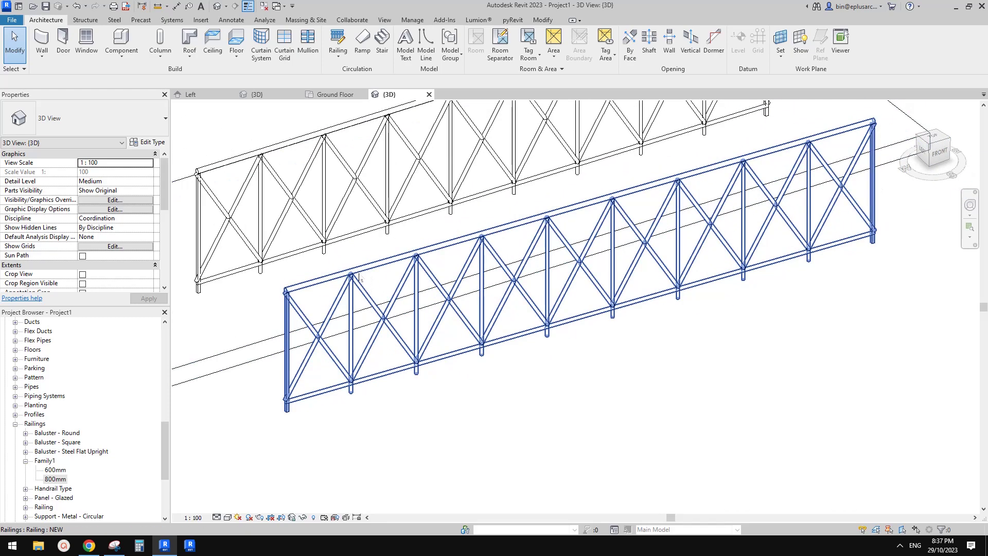
left_click(371, 320)
left_click(150, 143)
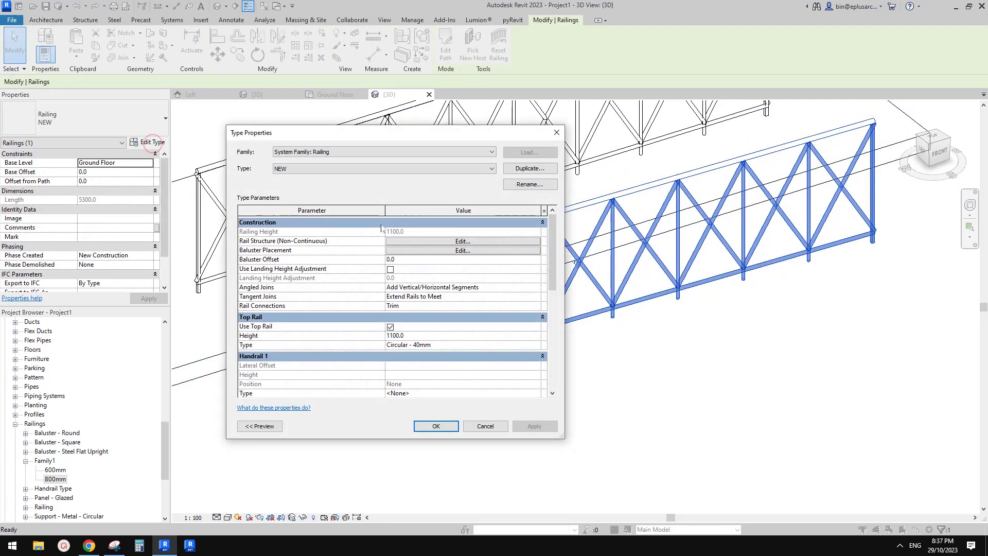
Make the NEW railing's start and end posts Baluster - Round : 20mm
left_click(451, 251)
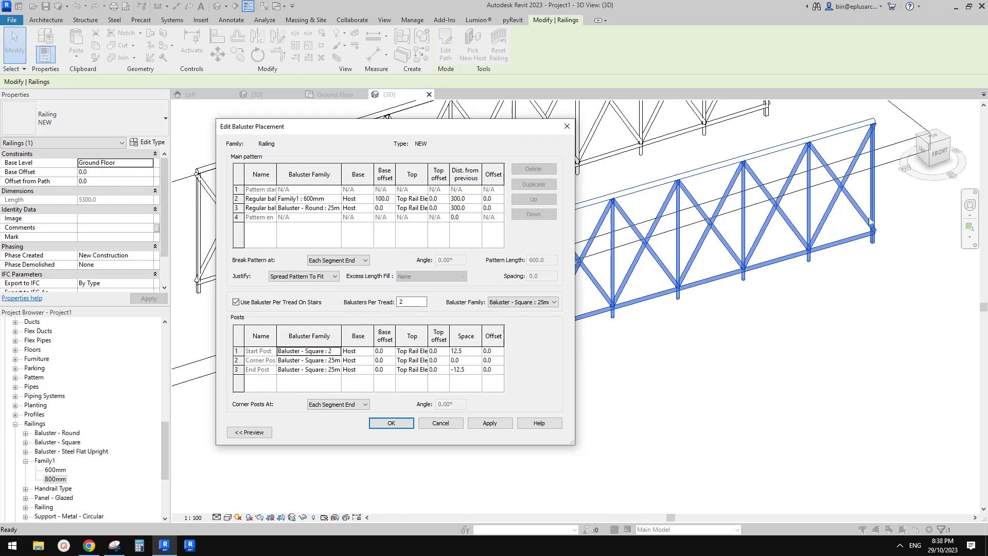
left_click(337, 351)
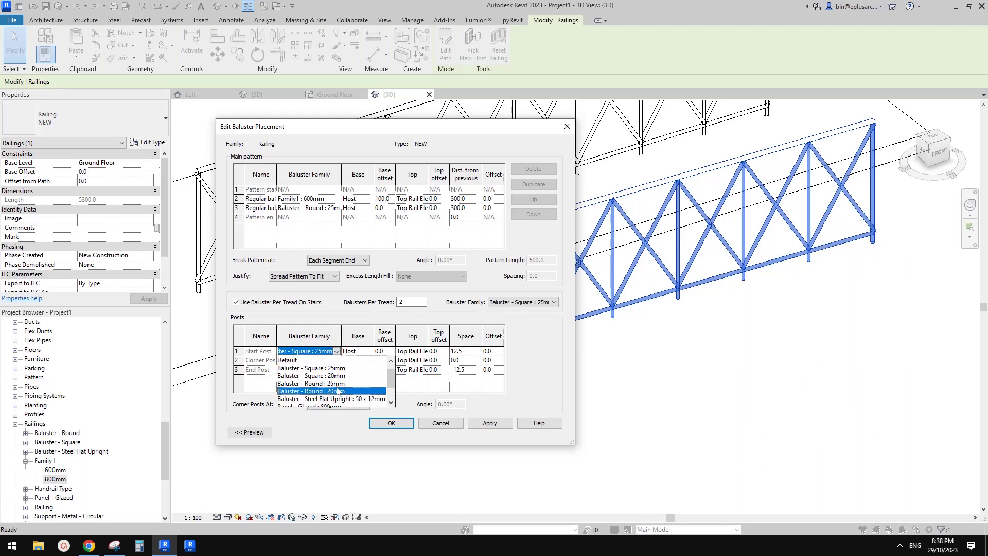
left_click(338, 380)
left_click(337, 370)
left_click(336, 412)
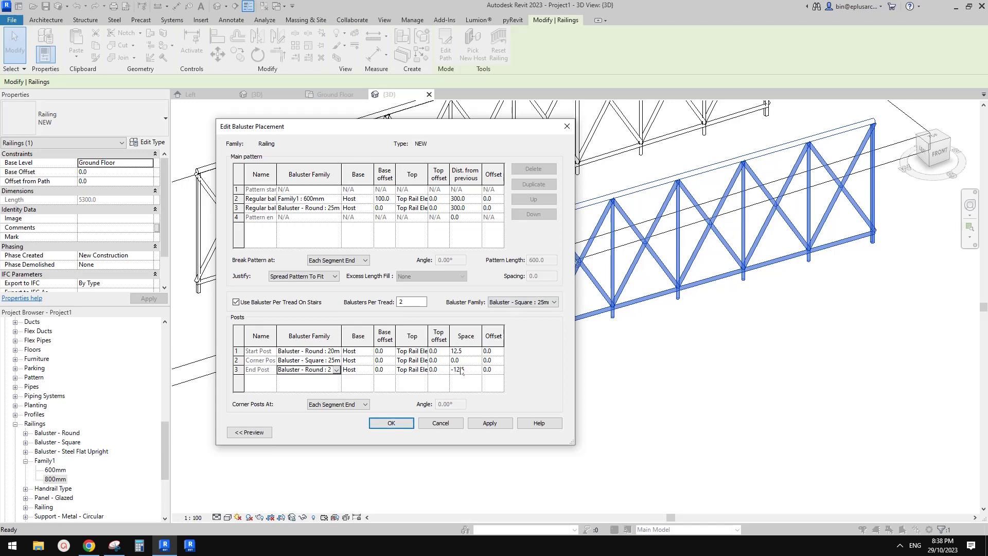
left_click(391, 424)
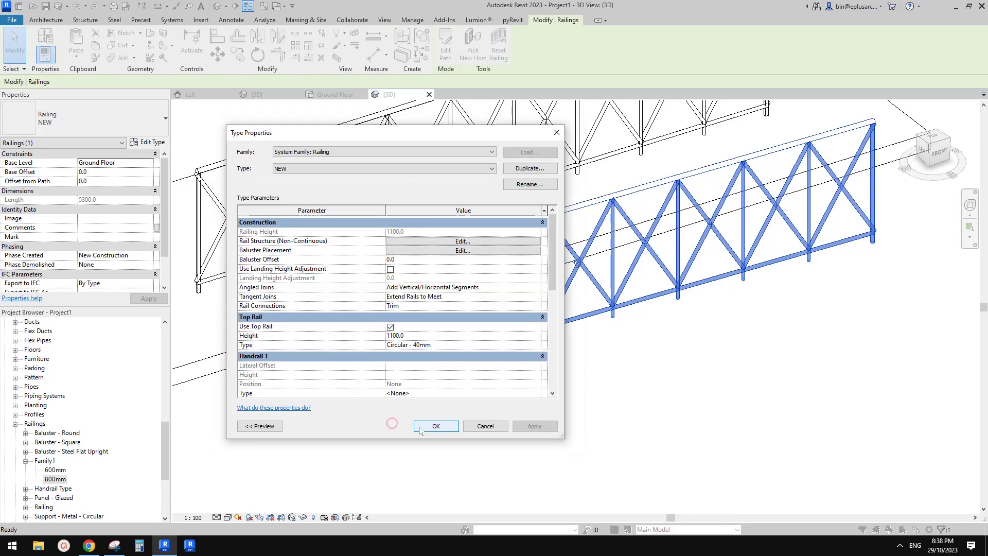
left_click(428, 426)
scroll(512, 352, "down", 1)
middle_click_drag(551, 380, 560, 395, "shift")
left_click(560, 395)
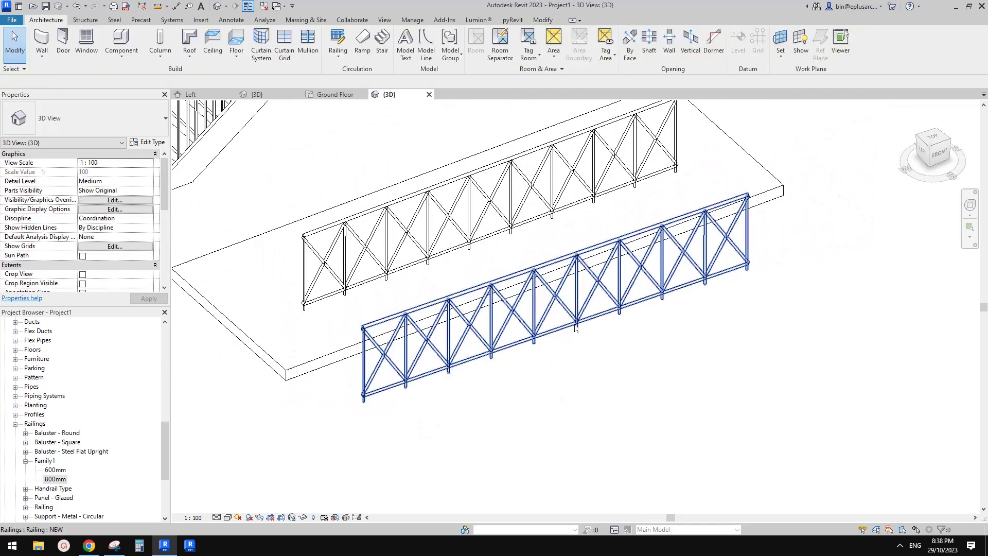
left_click(574, 324)
middle_click_drag(593, 327, 602, 294)
Draw another two-segment NEW railing in front of the floor using Create Similar (CS)
key("c")
key("s")
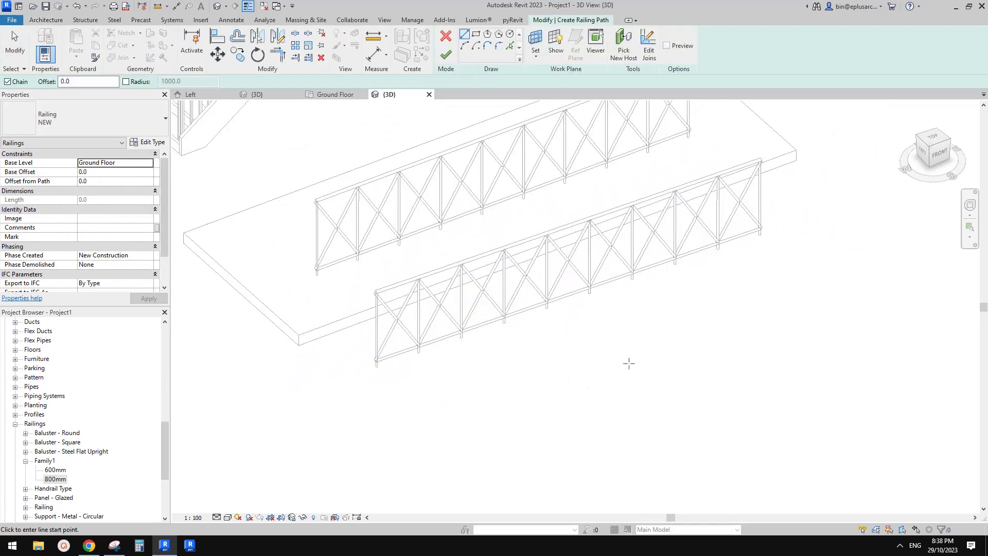
left_click(494, 404)
left_click(649, 330)
left_click(752, 376)
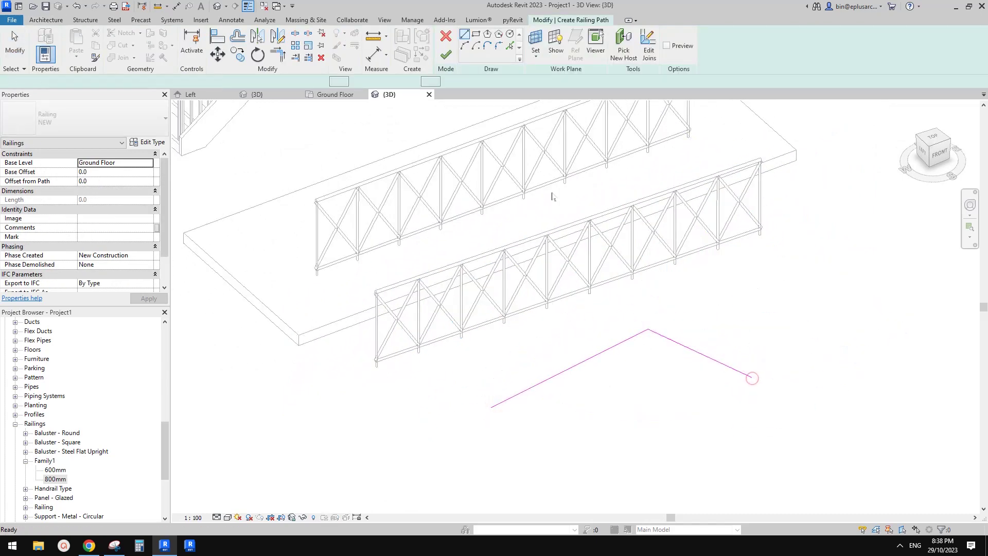
key("Escape")
left_click(446, 54)
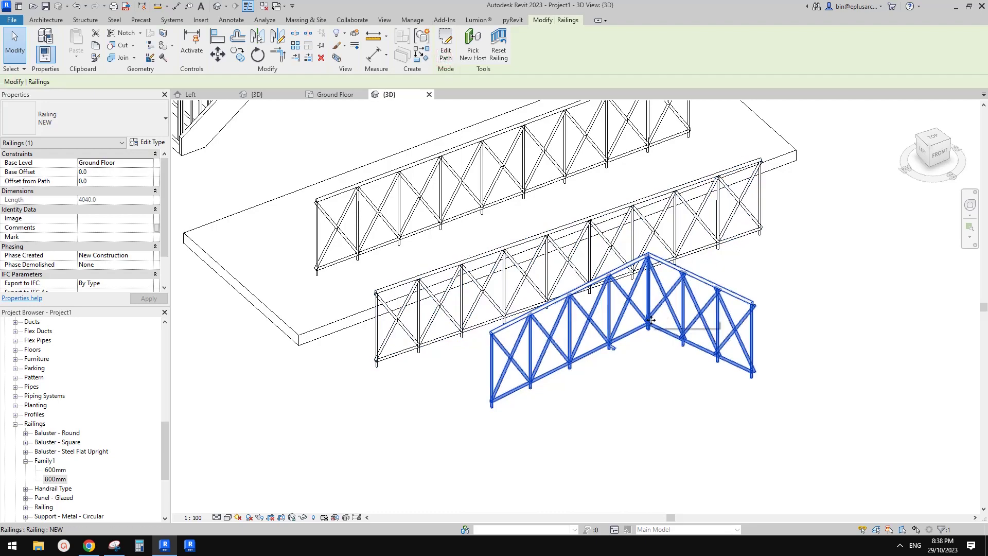
scroll(647, 294, "up", 3)
key("Escape")
left_click(647, 294)
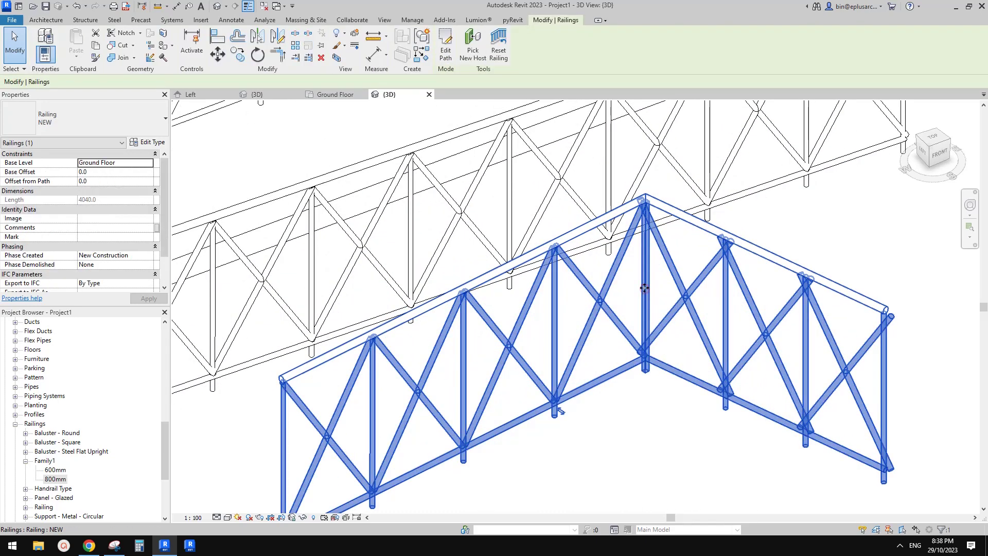
Set the NEW type's corner post family to a round baluster
left_click(146, 142)
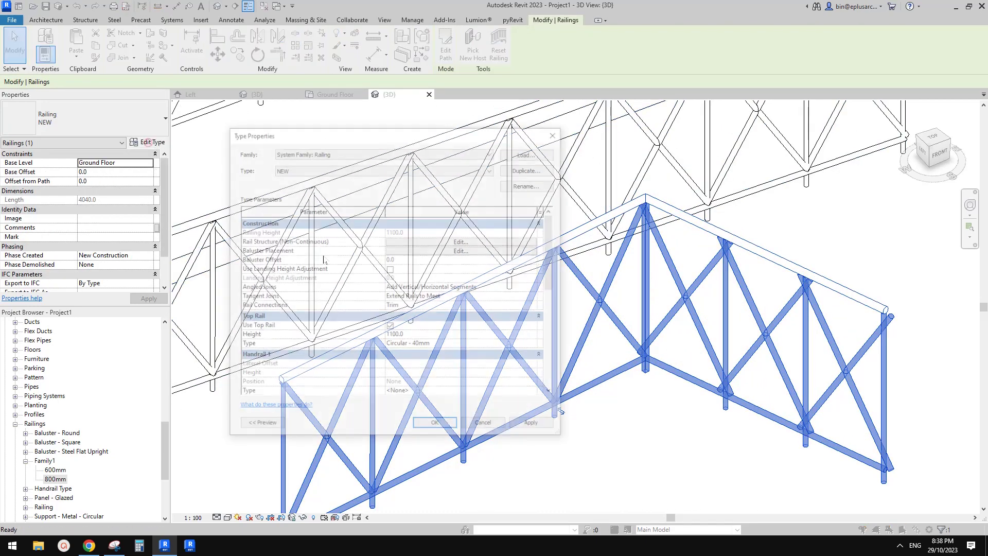
left_click(471, 250)
left_click(309, 360)
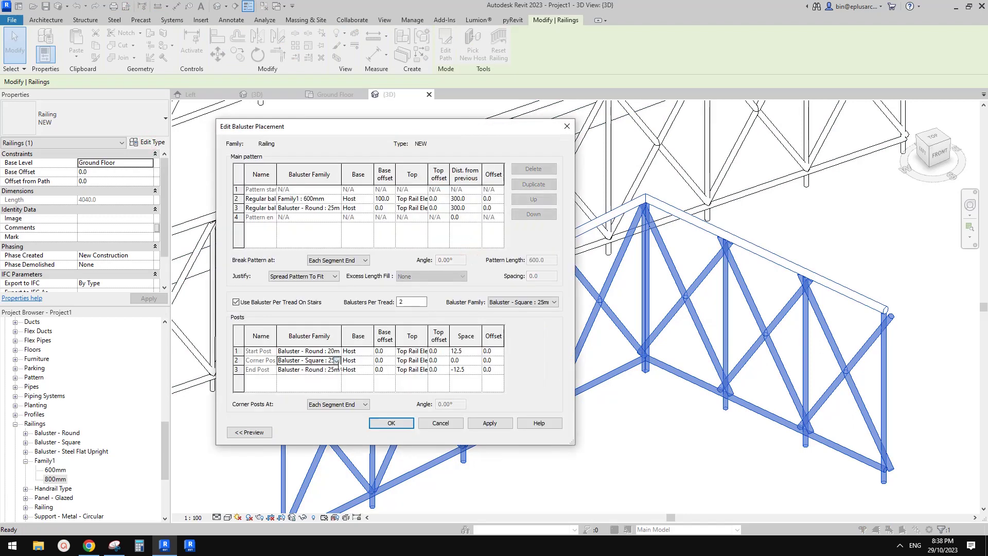
left_click(337, 361)
left_click(321, 399)
left_click(392, 423)
left_click(440, 428)
Orbit to the stair and select its left railing
middle_click_drag(595, 455, 620, 431)
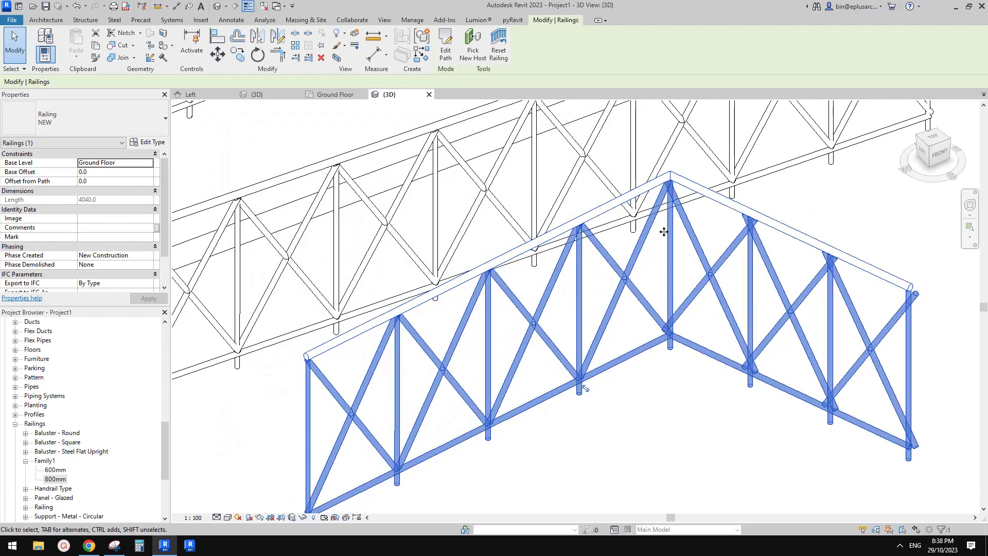
scroll(664, 282, "down", 5)
middle_click_drag(615, 319, 682, 324, "shift")
middle_click_drag(683, 323, 605, 159)
left_click(526, 182)
middle_click_drag(526, 183, 490, 184)
left_click(489, 183)
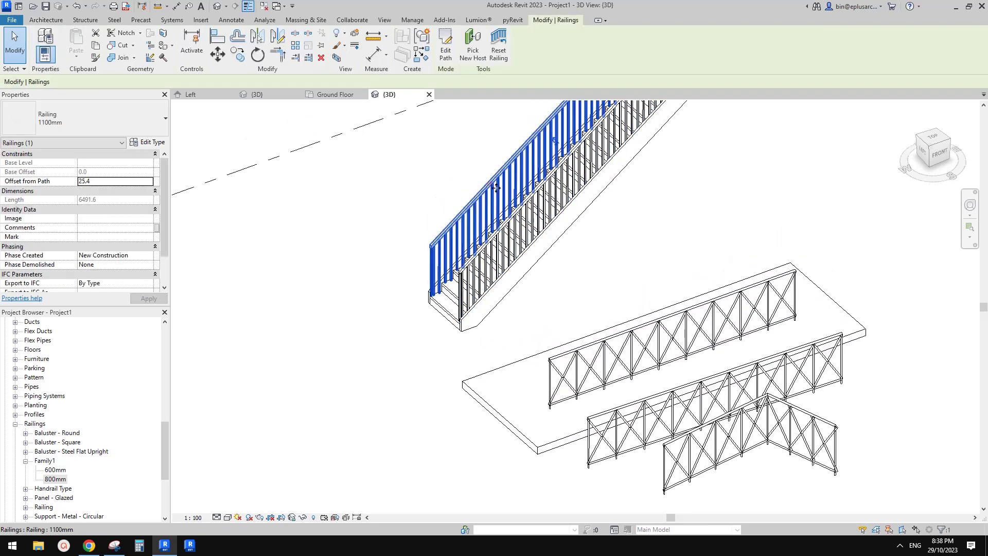
Delete the left stair railing
key("Escape")
left_click(503, 171)
key("Delete")
scroll(561, 173, "up", 2)
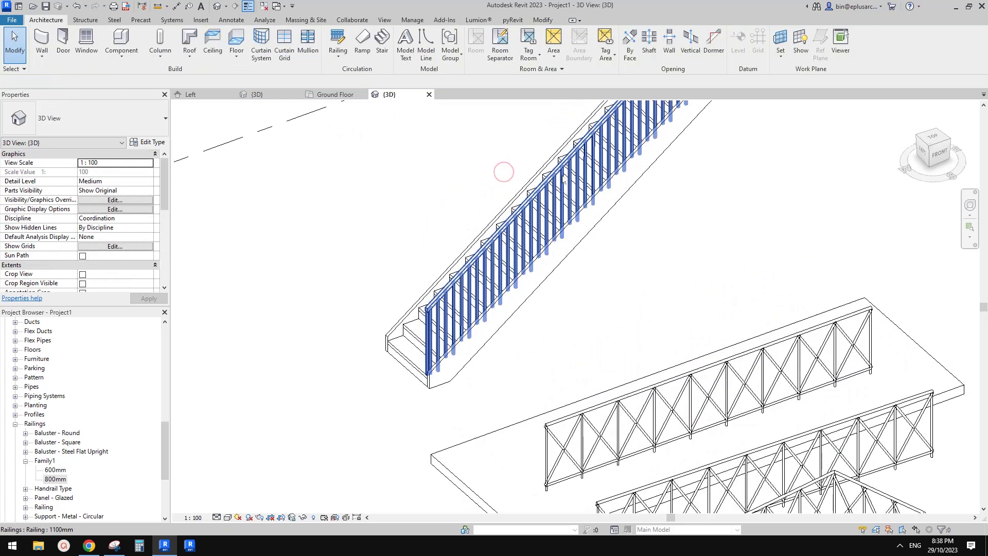
Change the remaining stair railing to the NEW type
left_click(561, 174)
middle_click_drag(574, 174, 537, 212)
left_click(127, 127)
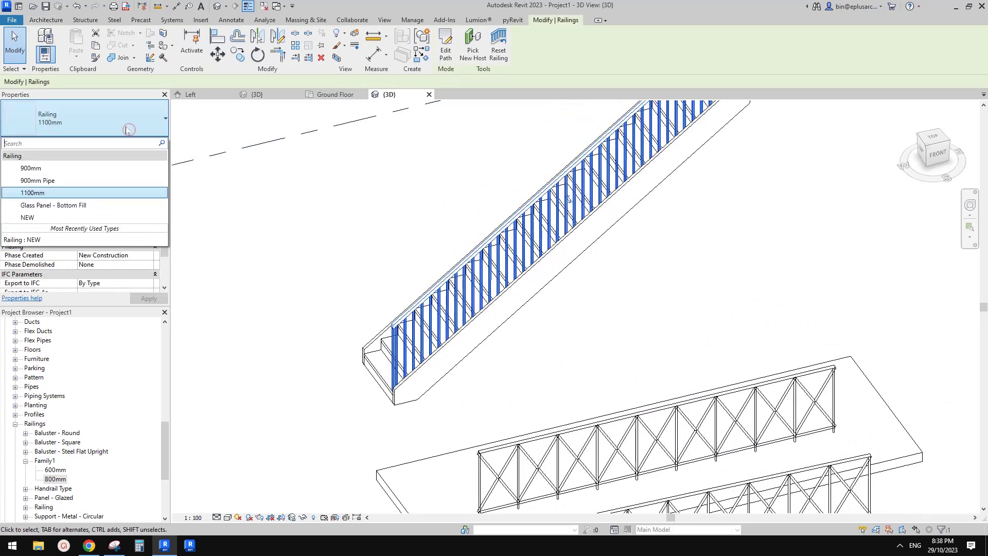
left_click(81, 240)
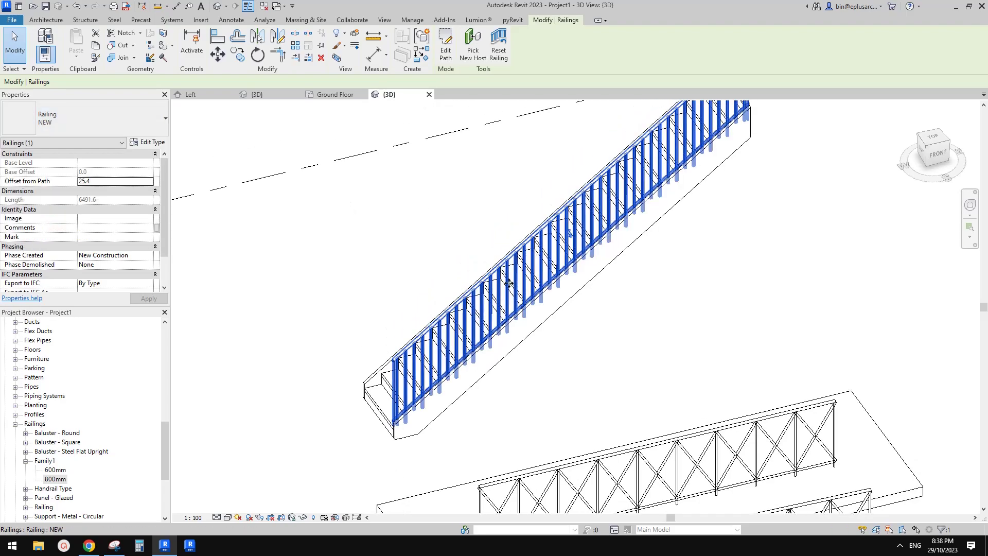
middle_click_drag(509, 283, 608, 276, "shift")
scroll(611, 281, "up", 3)
Turn off Use Baluster Per Tread On Stairs in the NEW type's baluster placement
left_click(136, 142)
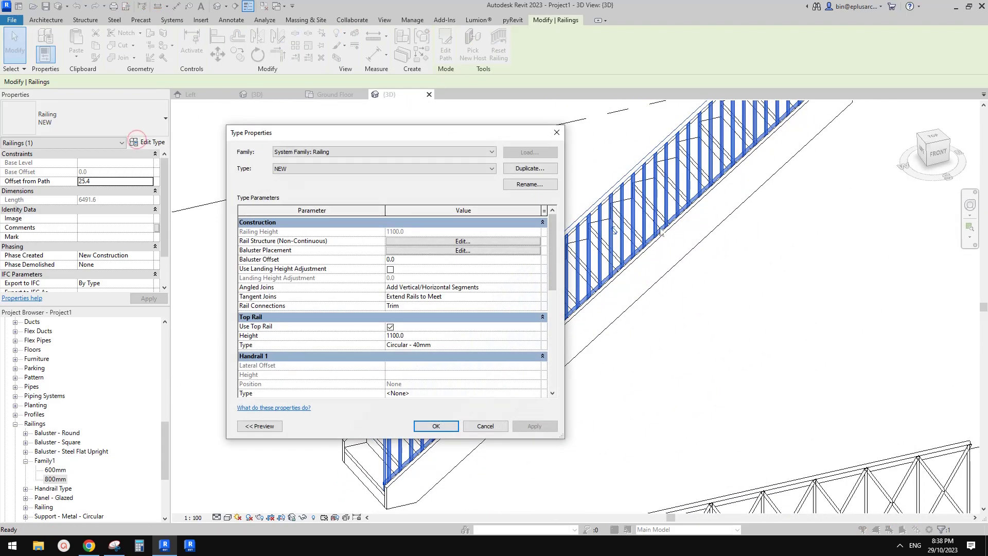
left_click(500, 251)
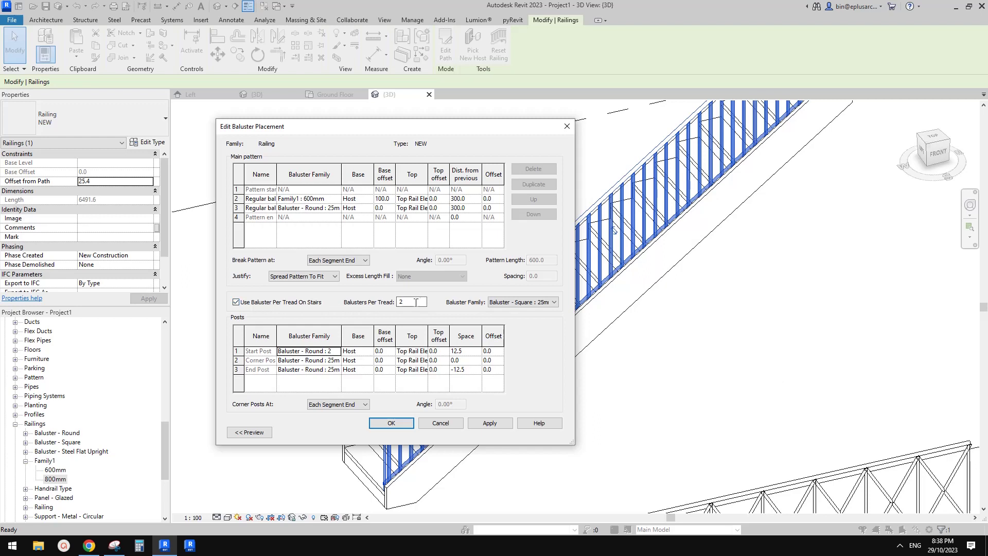
left_click(236, 302)
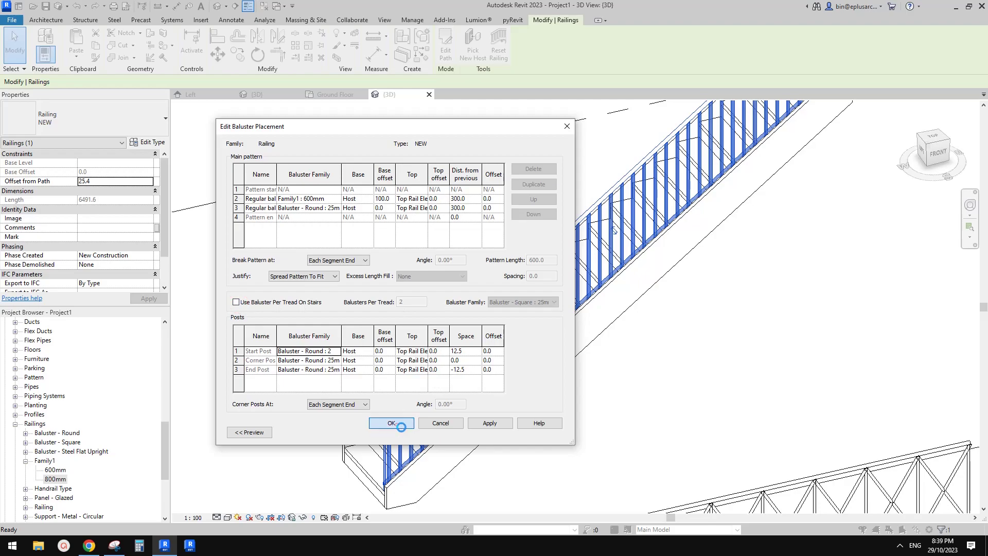
left_click(394, 424)
left_click(448, 427)
Orbit around the stair to inspect the updated railing, then select the stair
scroll(568, 410, "down", 3)
middle_click_drag(644, 355, 571, 353)
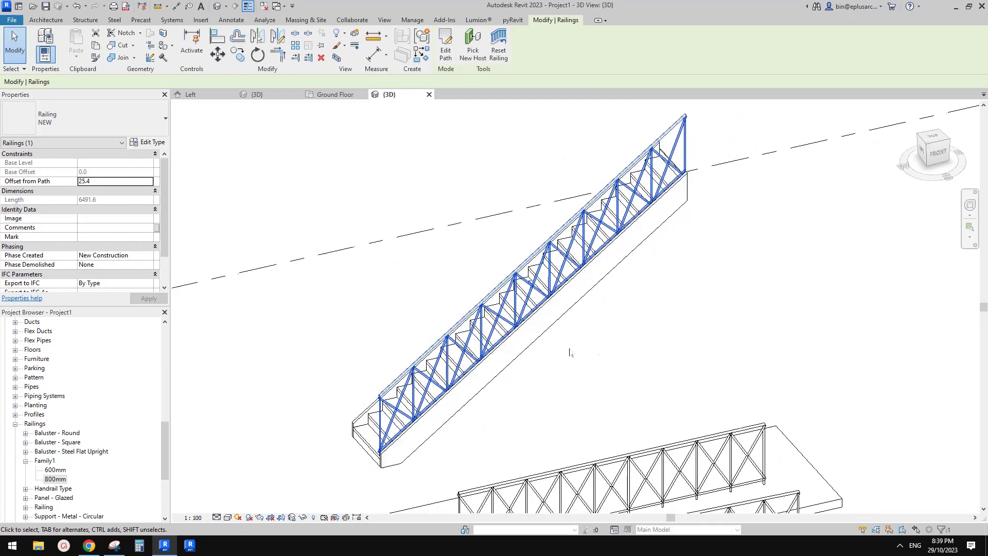
left_click(620, 340)
scroll(620, 339, "up", 1)
middle_click_drag(623, 330, 728, 253, "shift")
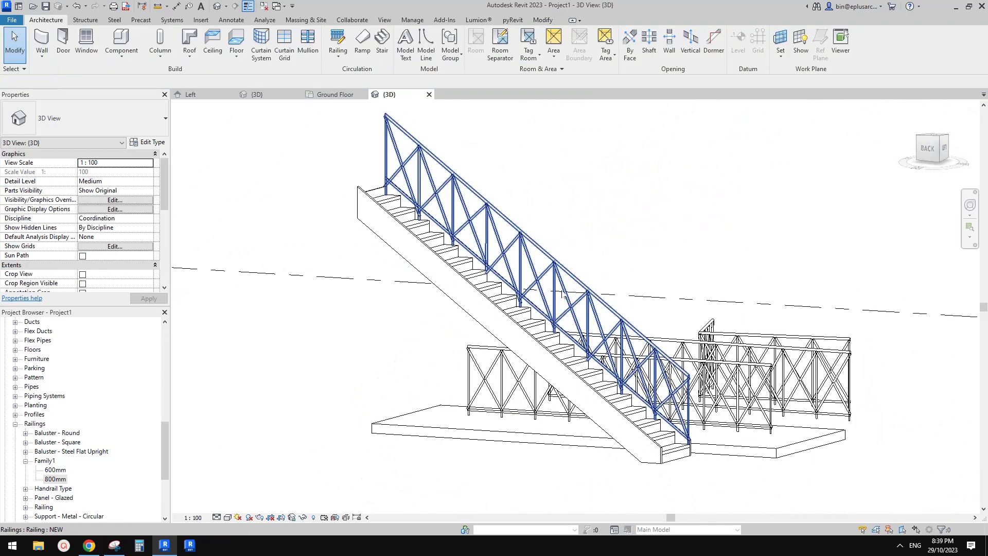
middle_click_drag(647, 341, 447, 334, "shift")
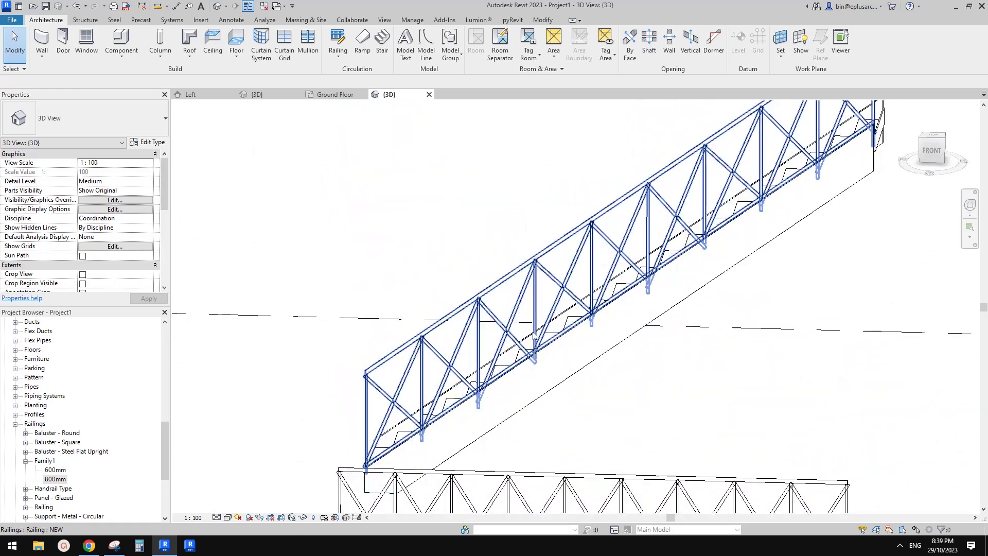
left_click(501, 366)
middle_click_drag(501, 366, 568, 247, "shift")
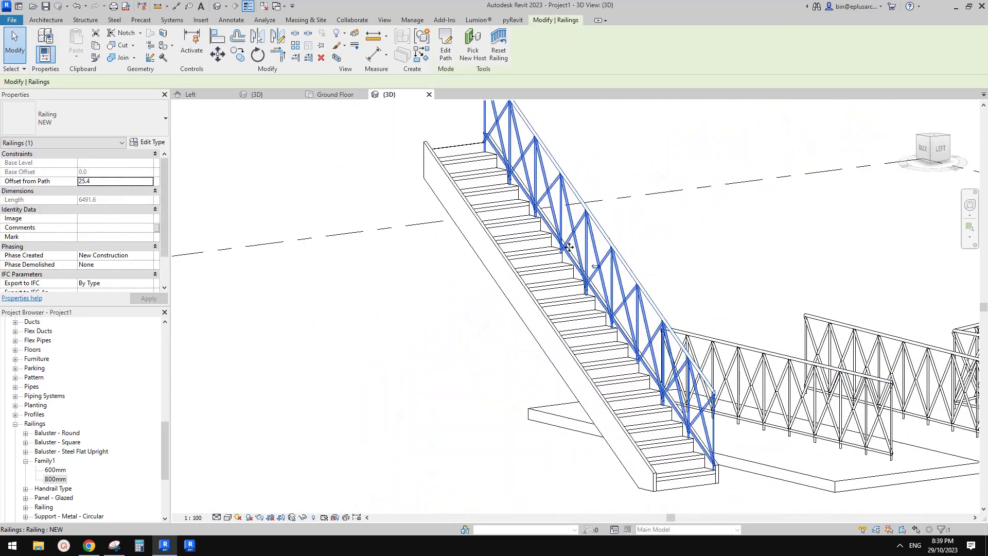
middle_click_drag(608, 351, 659, 407, "shift")
left_click(567, 310)
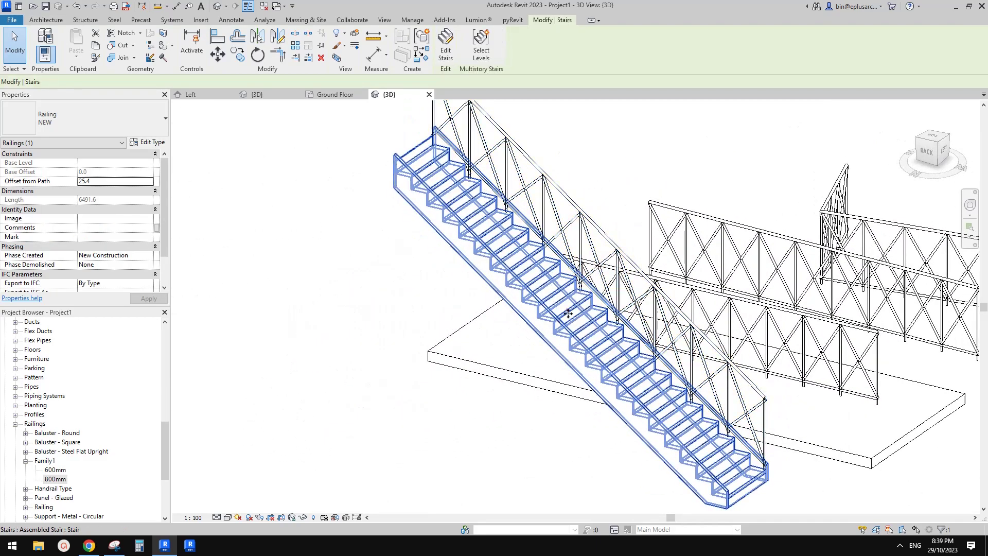
Create a ramp and finish it so X-brace railings generate on both sides
middle_click_drag(567, 311, 602, 354, "shift")
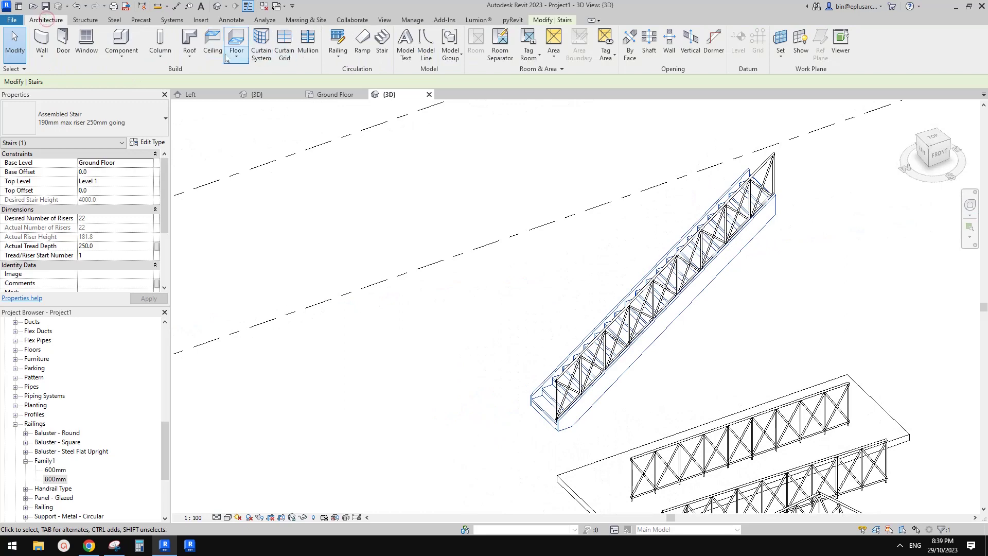
left_click(363, 44)
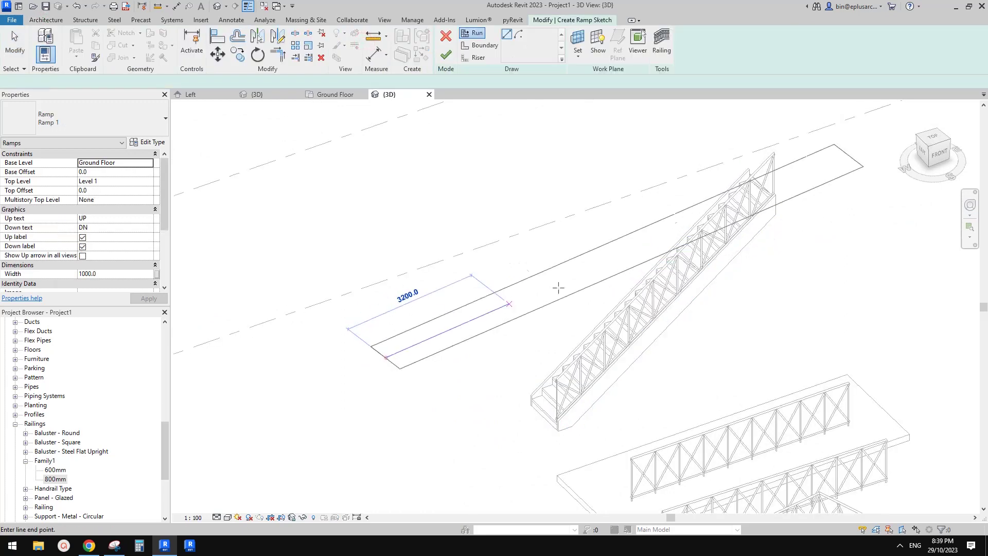
left_click(641, 204)
middle_click_drag(556, 264, 649, 328, "shift")
Check the reference image in Chrome, then return to the Revit model
left_click(89, 542)
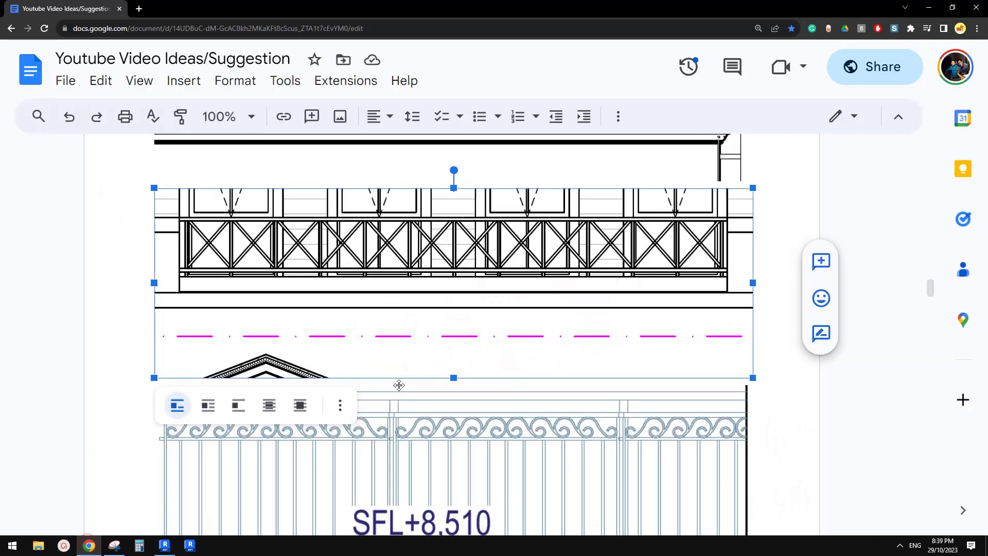
left_click(168, 550)
middle_click_drag(664, 360, 693, 360, "shift")
scroll(714, 414, "up", 1)
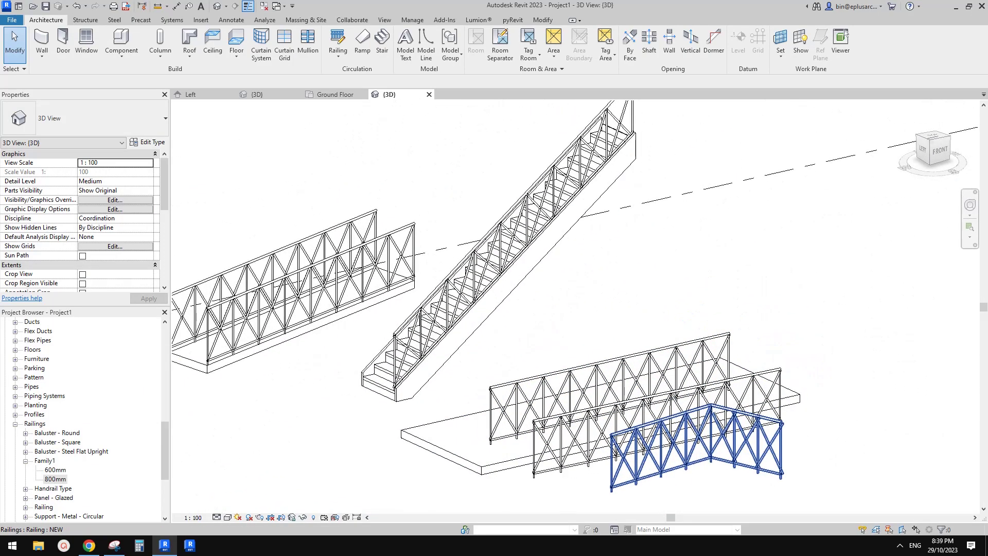
left_click(767, 379)
middle_click_drag(767, 378, 602, 391, "shift")
middle_click_drag(683, 373, 658, 367)
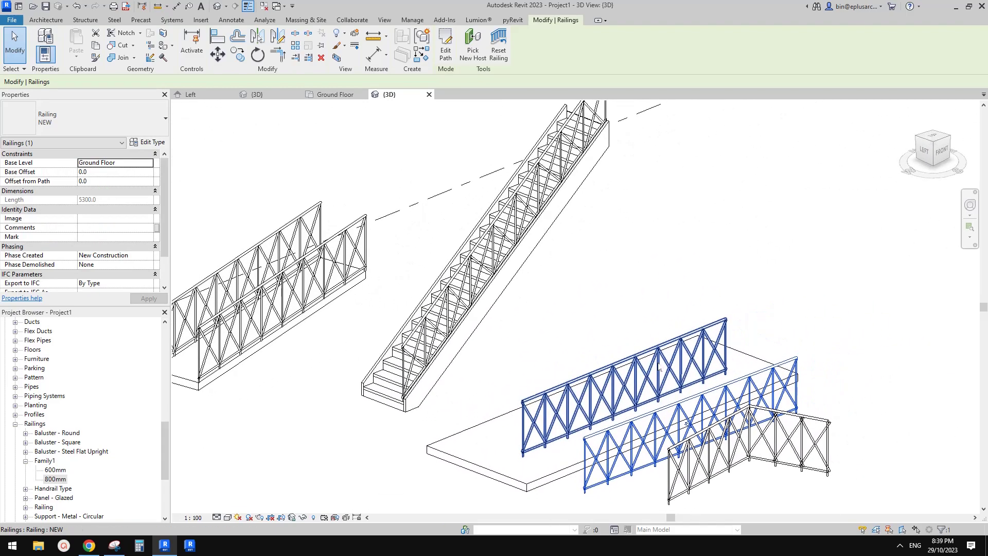
scroll(701, 348, "down", 3)
scroll(688, 389, "up", 4)
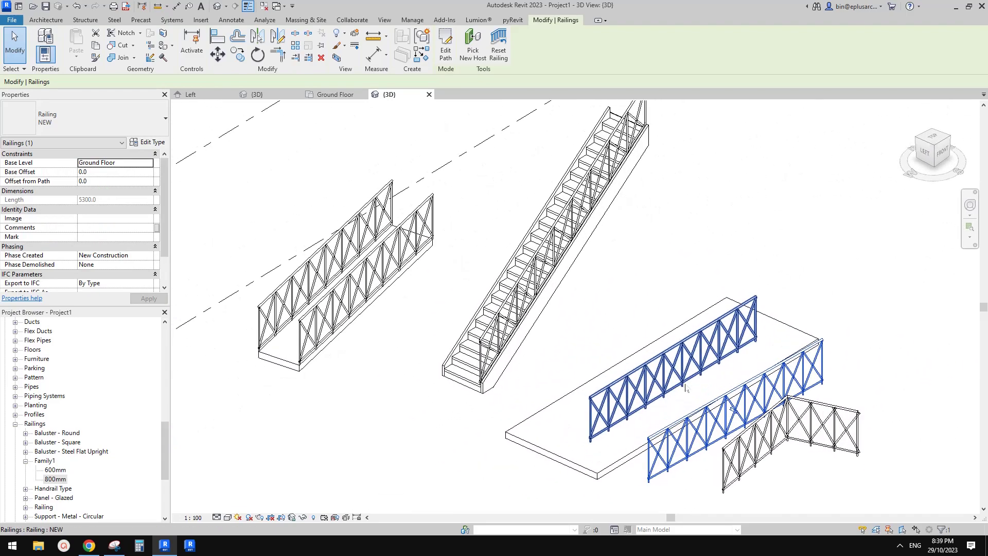
middle_click_drag(674, 387, 705, 396)
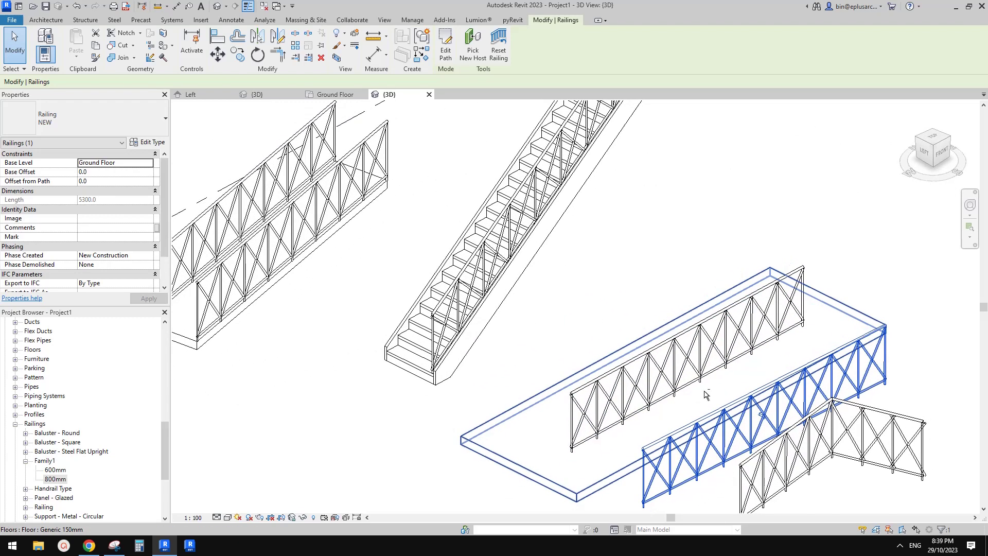